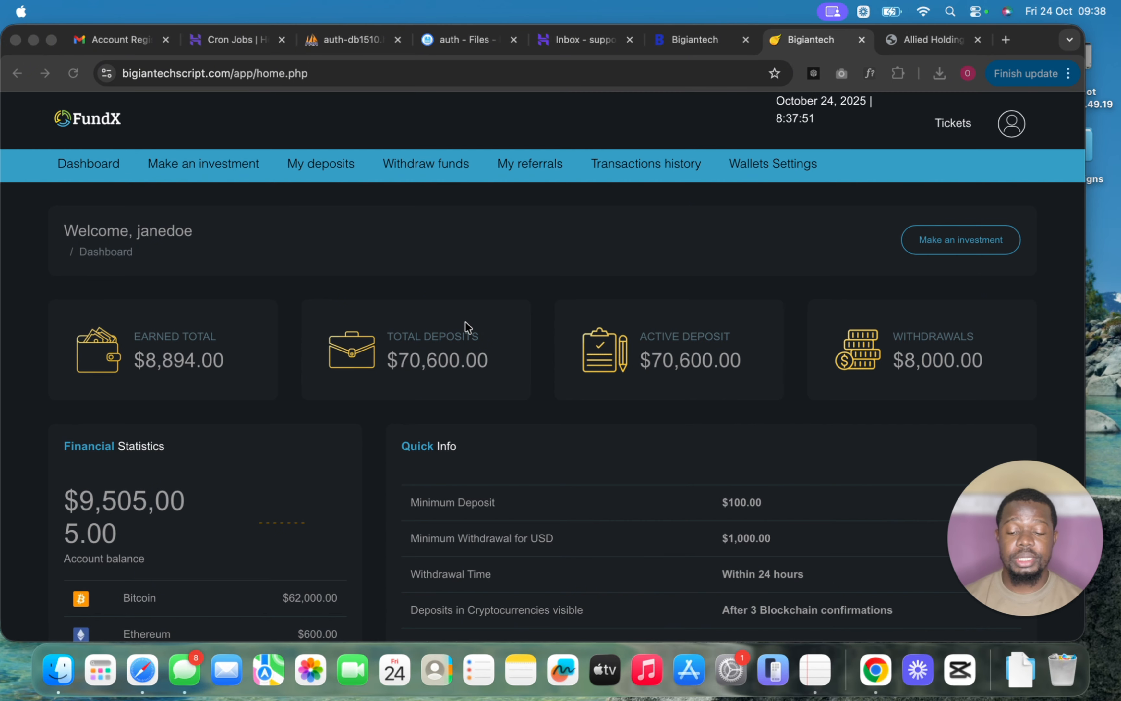
- Preview the FundX investor dashboard at narrow mobile width, then restore the browser to full width
scroll(508, 320, down, 6)
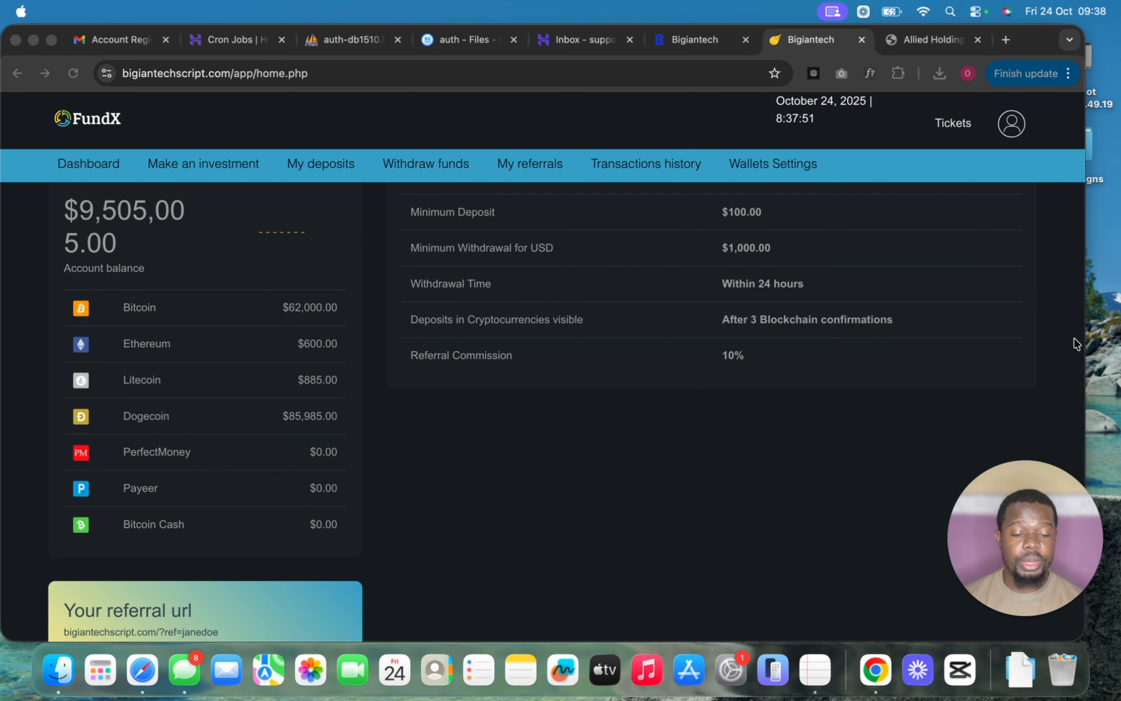
click(1079, 343)
drag(1086, 337, 388, 337)
scroll(209, 369, up, 5)
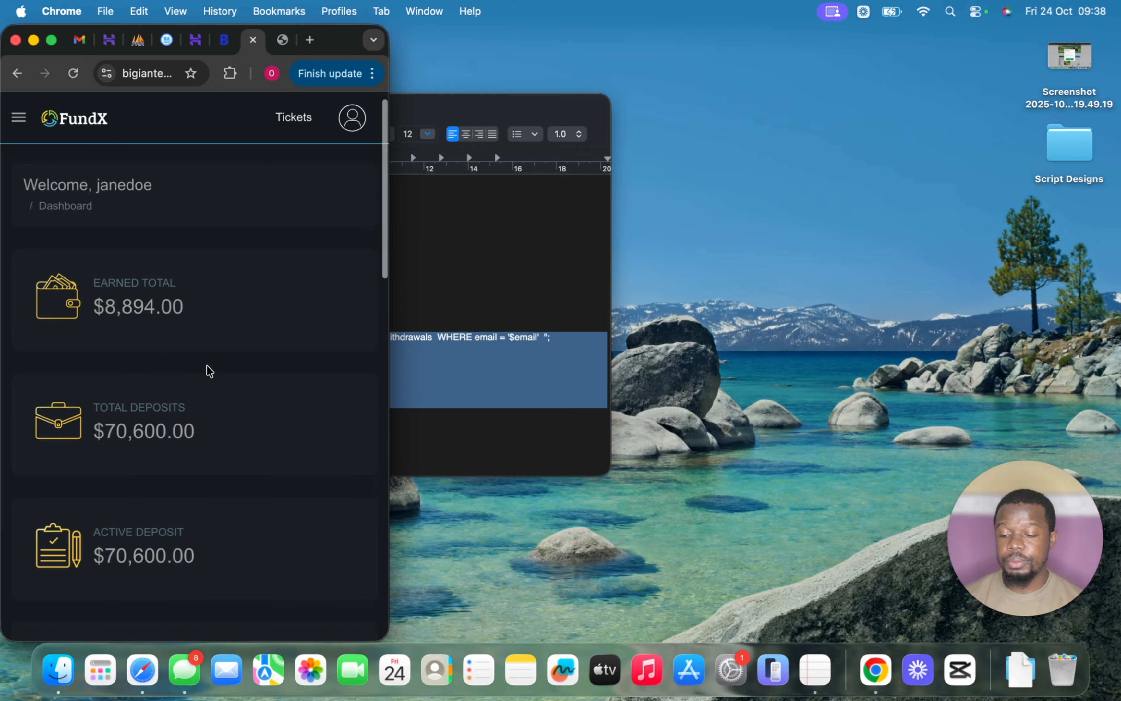
scroll(209, 369, down, 12)
scroll(210, 371, up, 10)
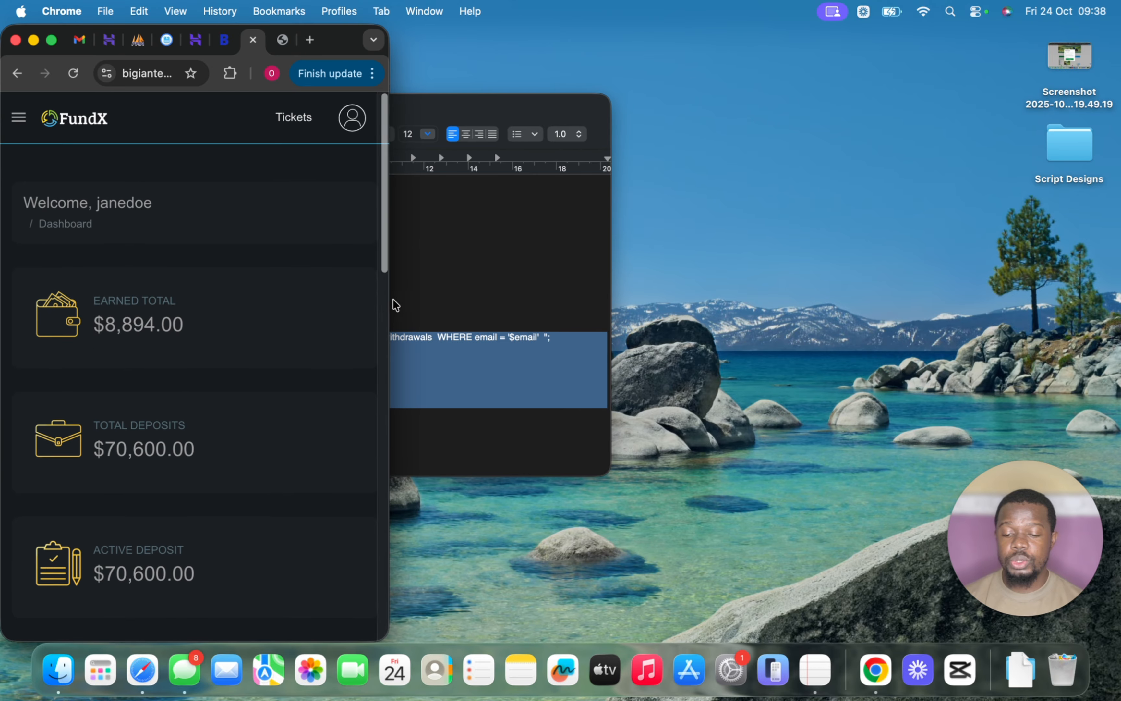
drag(390, 302, 1114, 238)
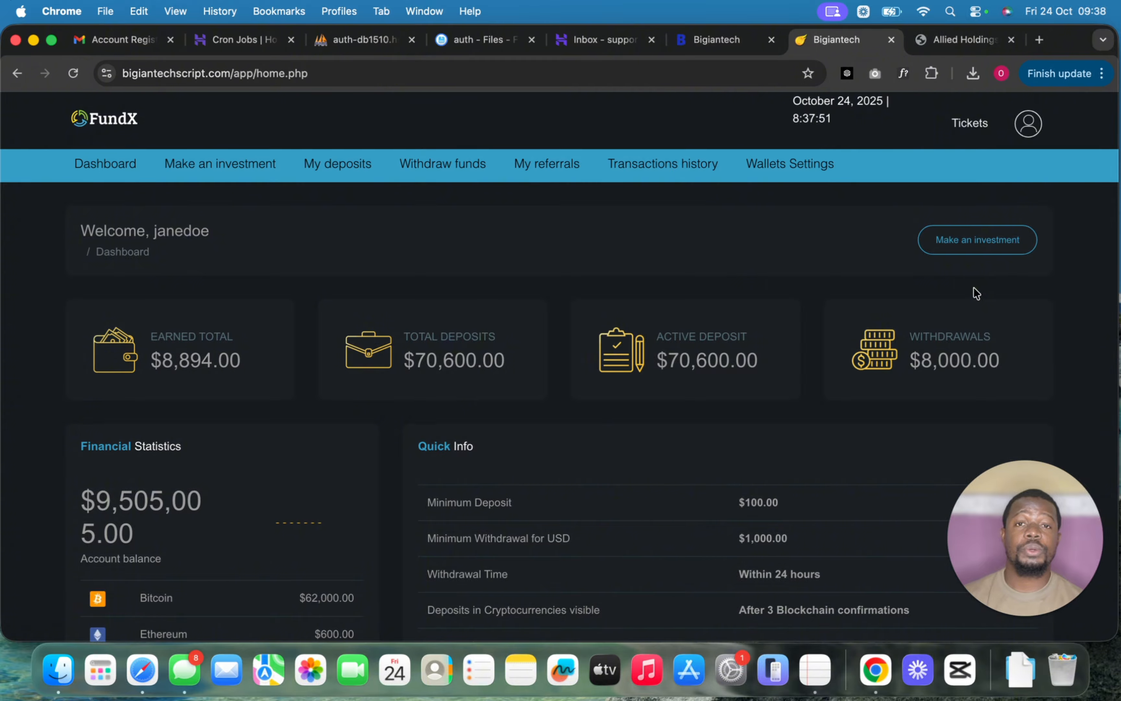
scroll(864, 313, down, 5)
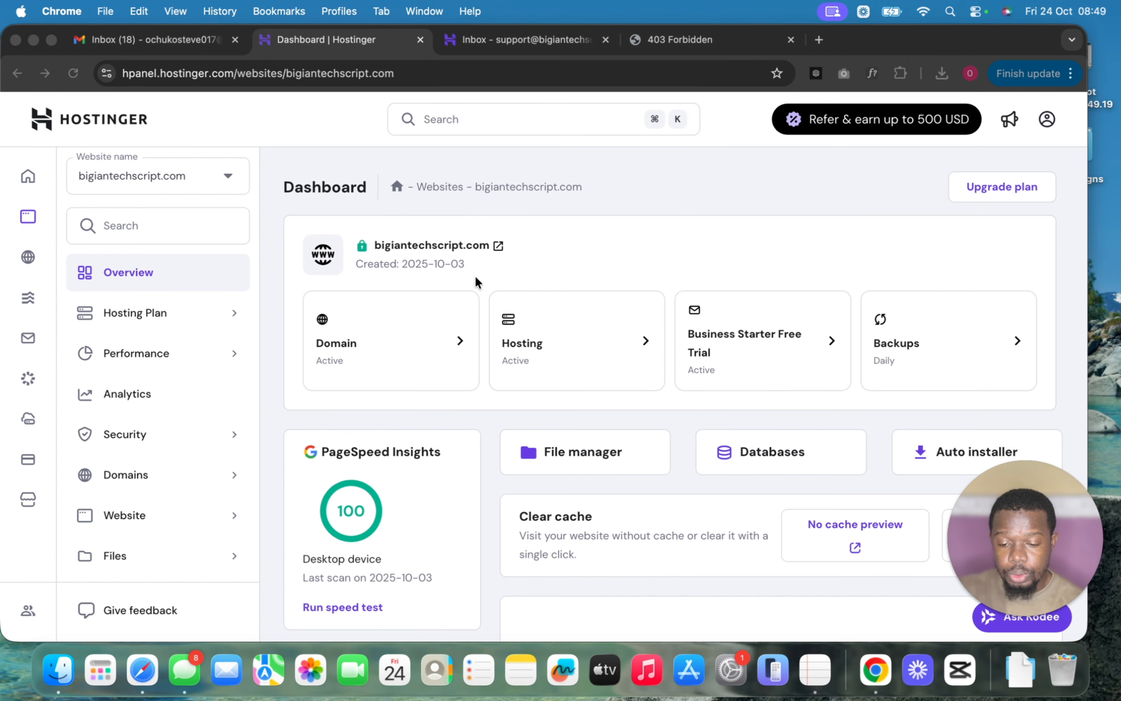
- Open the File Manager for bigiantechscript.com from the hPanel website dashboard
scroll(476, 277, down, 2)
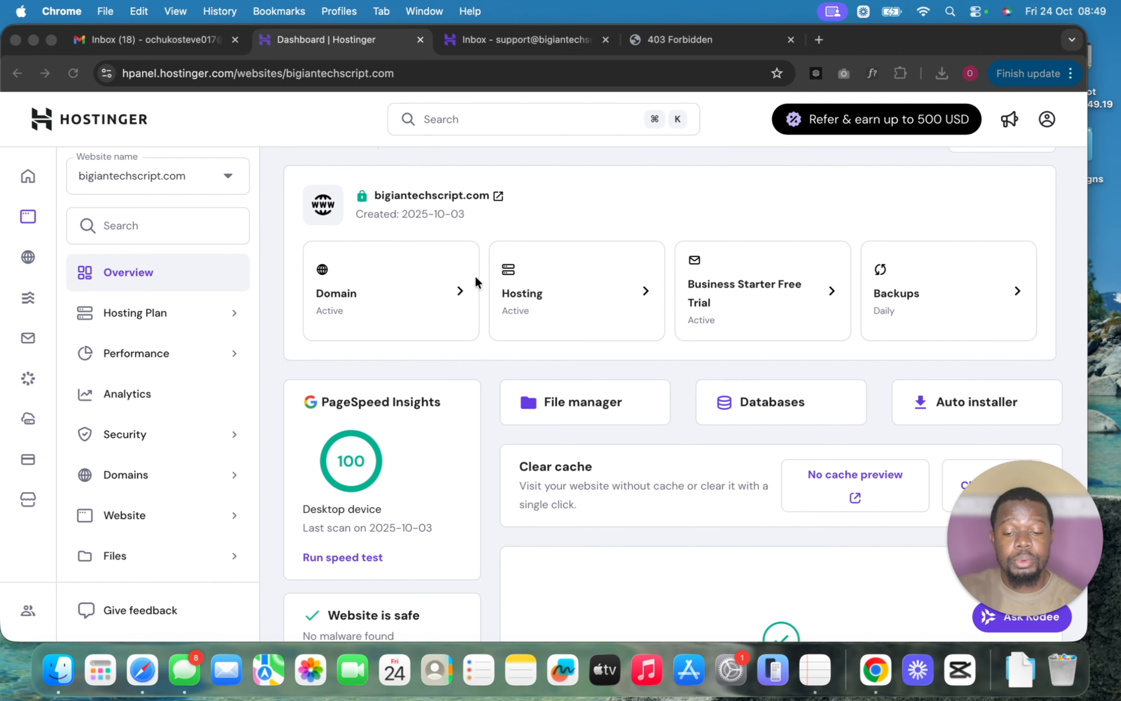
click(504, 364)
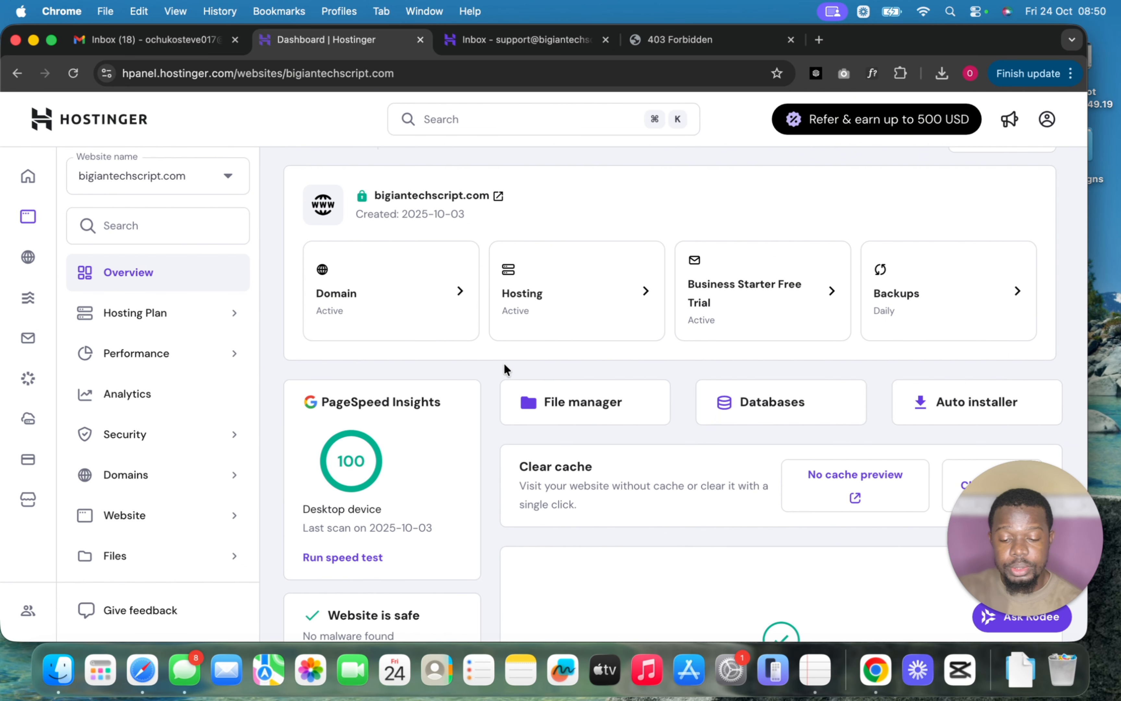
click(571, 405)
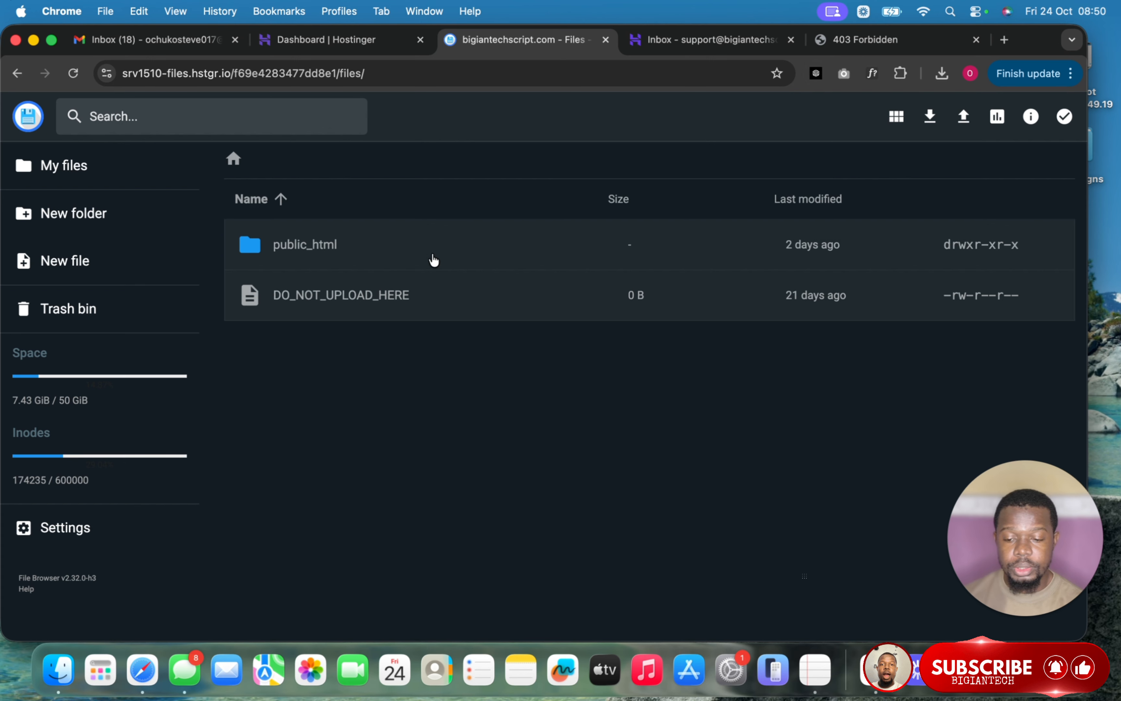
- Open the public_html folder, which is still empty
double_click(465, 231)
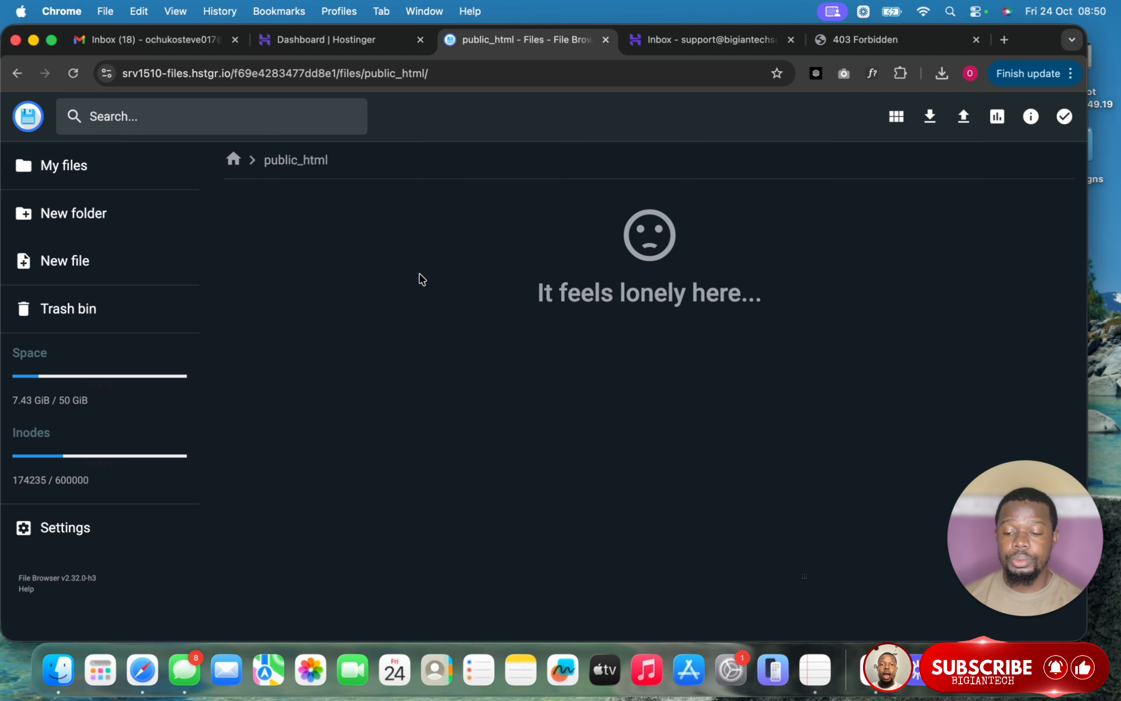
- Upload fundx.zip from the fundx investment folder into public_html
click(964, 118)
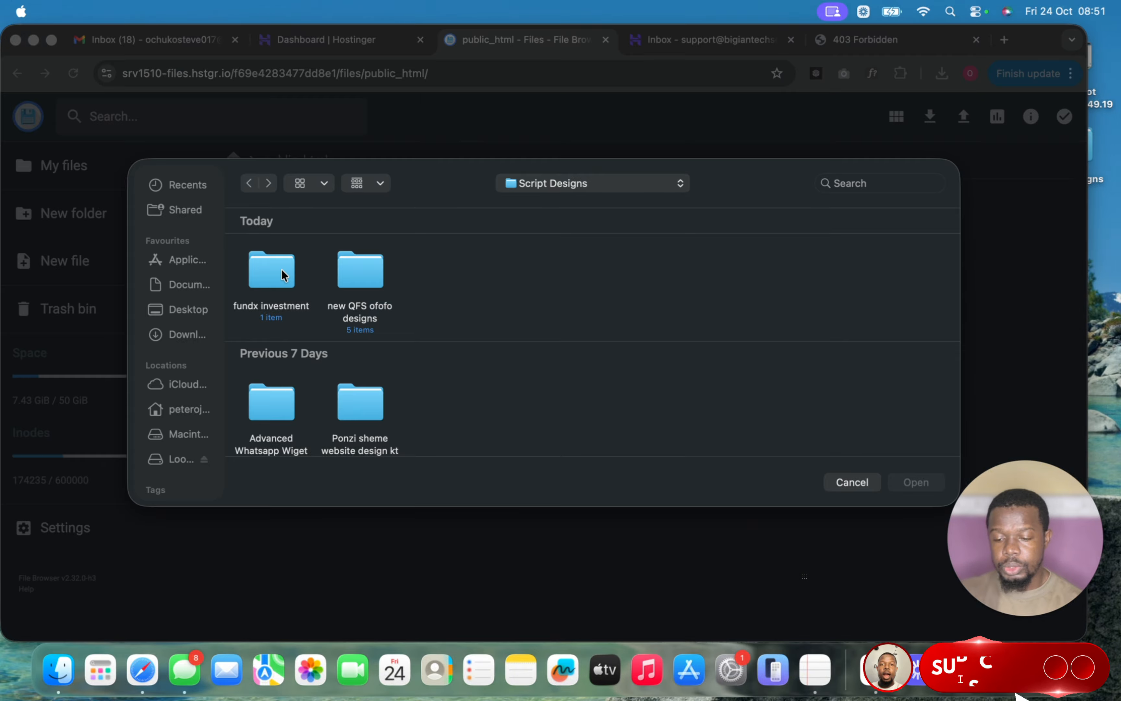
double_click(271, 267)
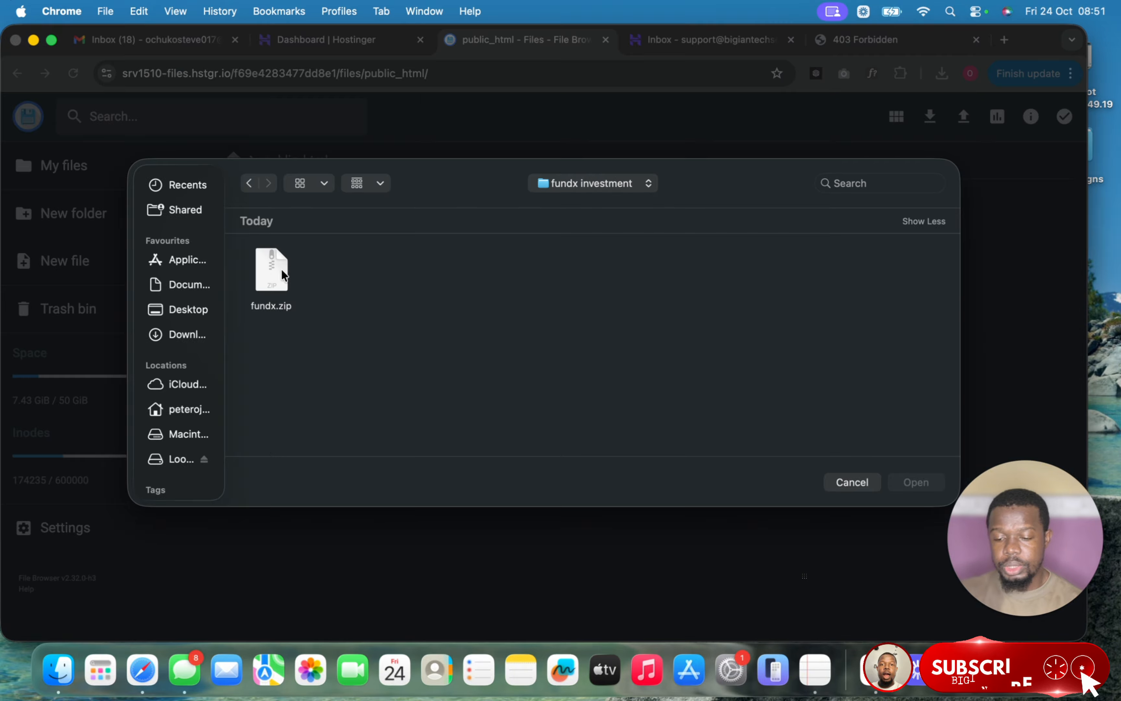
click(278, 273)
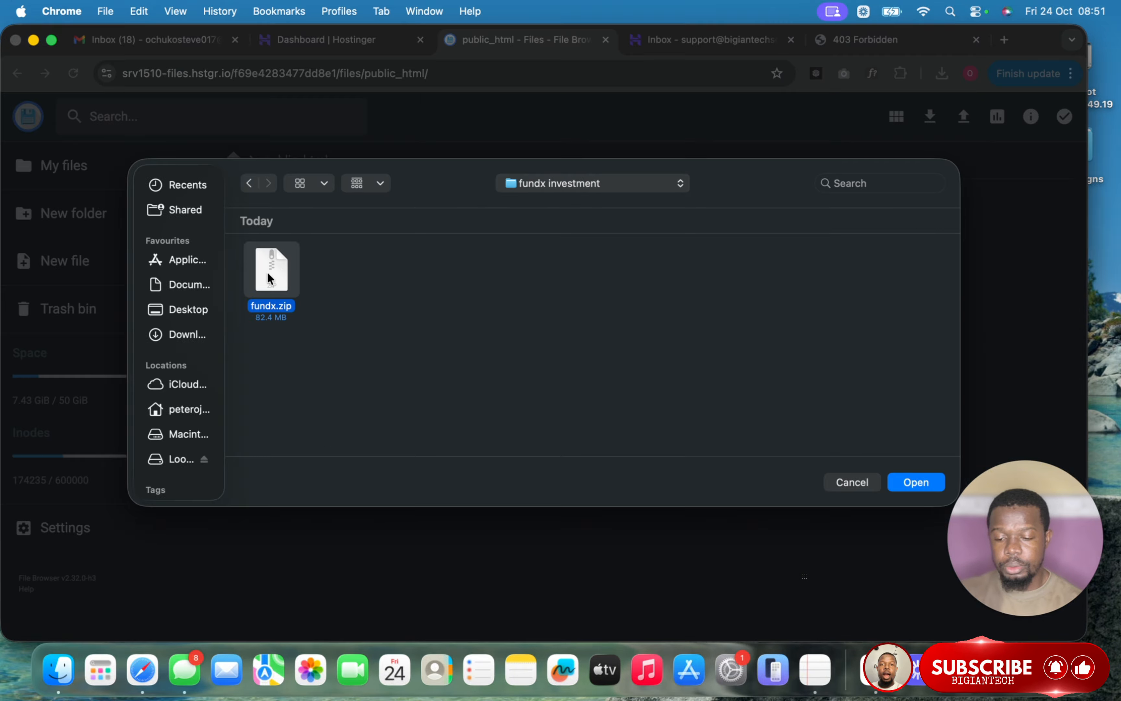
click(918, 484)
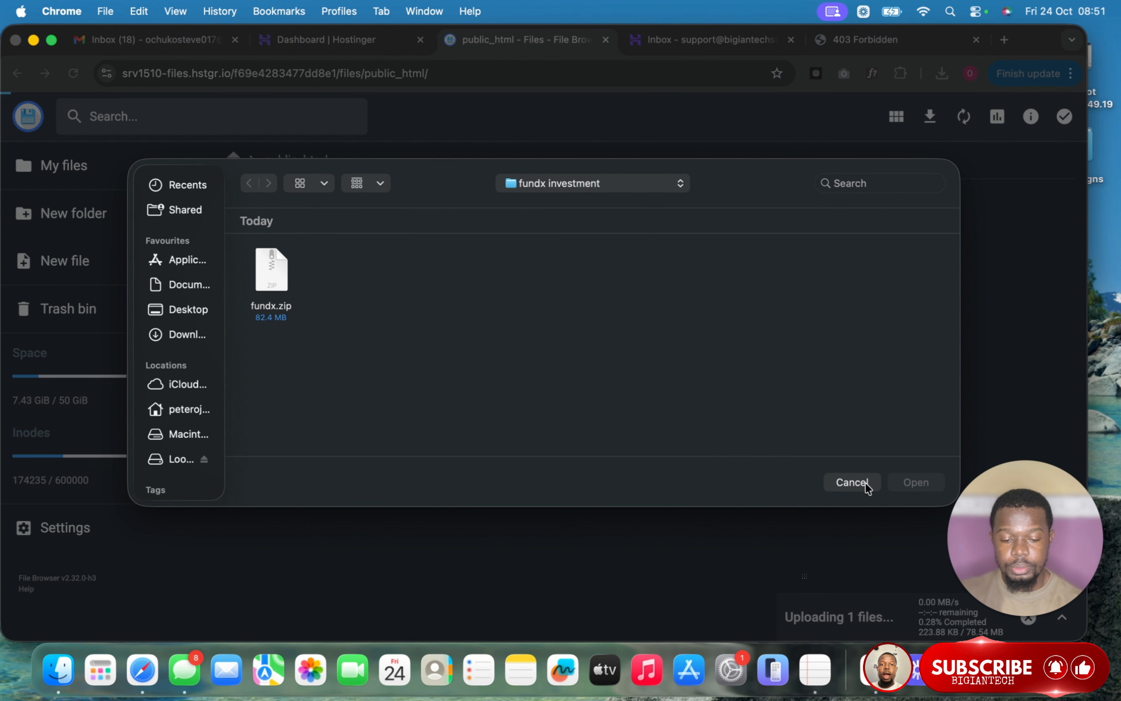
click(852, 482)
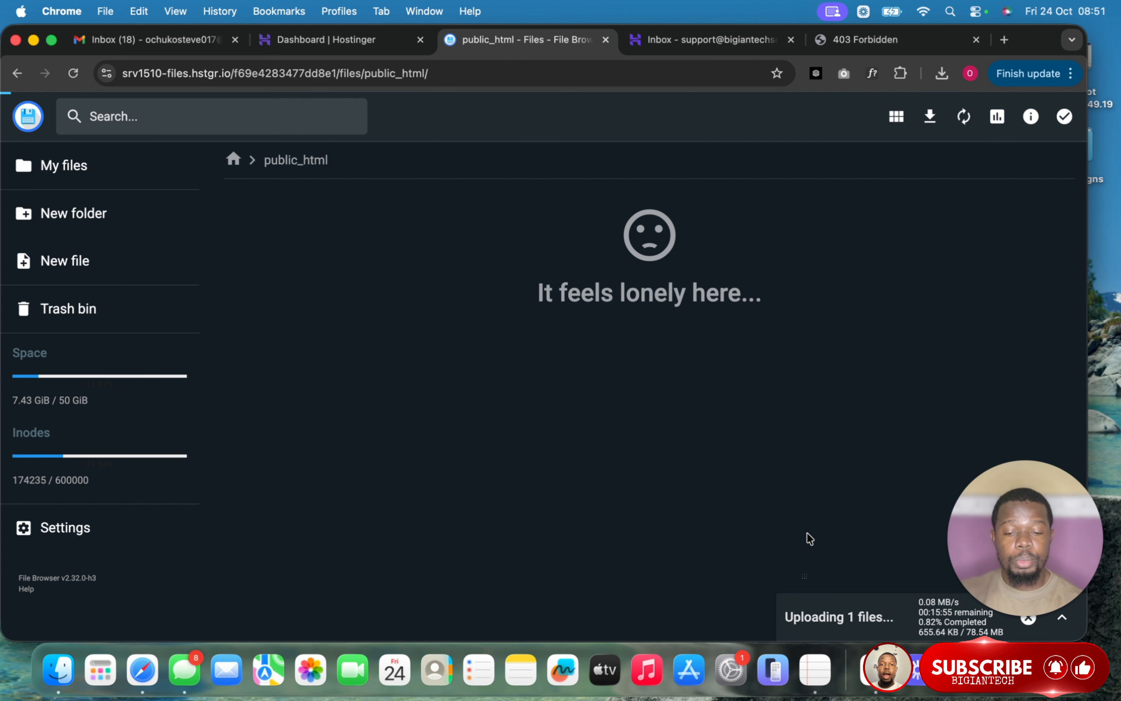
click(349, 40)
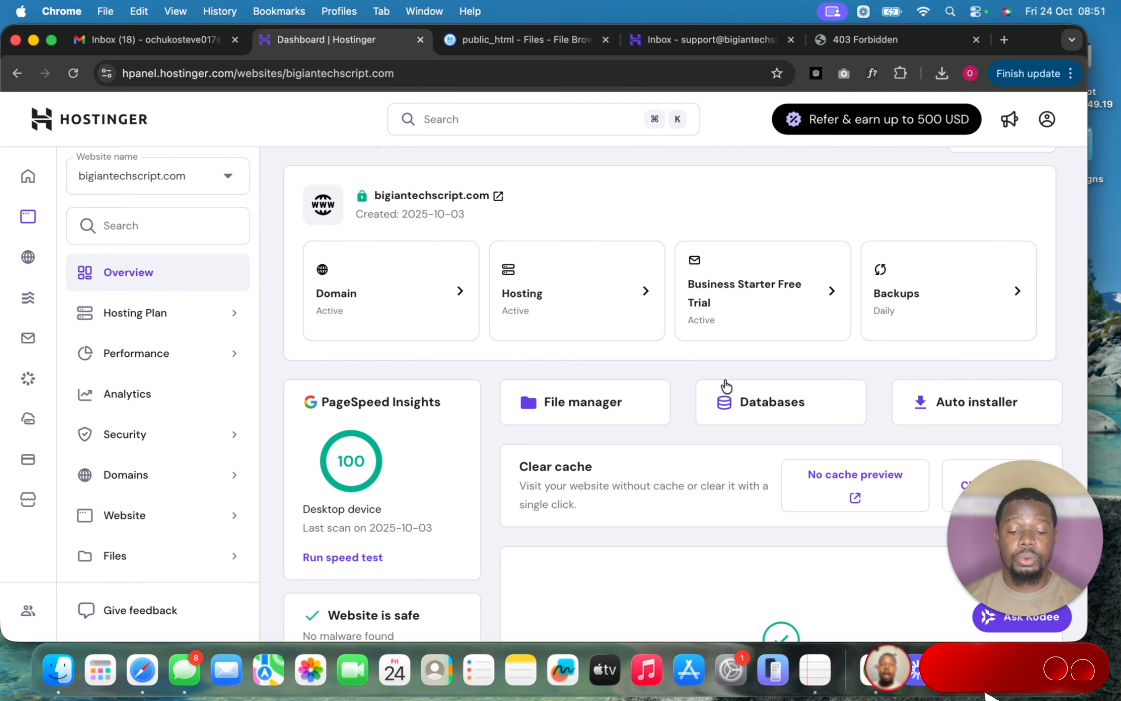
- Create MySQL database fundindb with user fundinuser, and check the fundx.zip upload progress
click(764, 412)
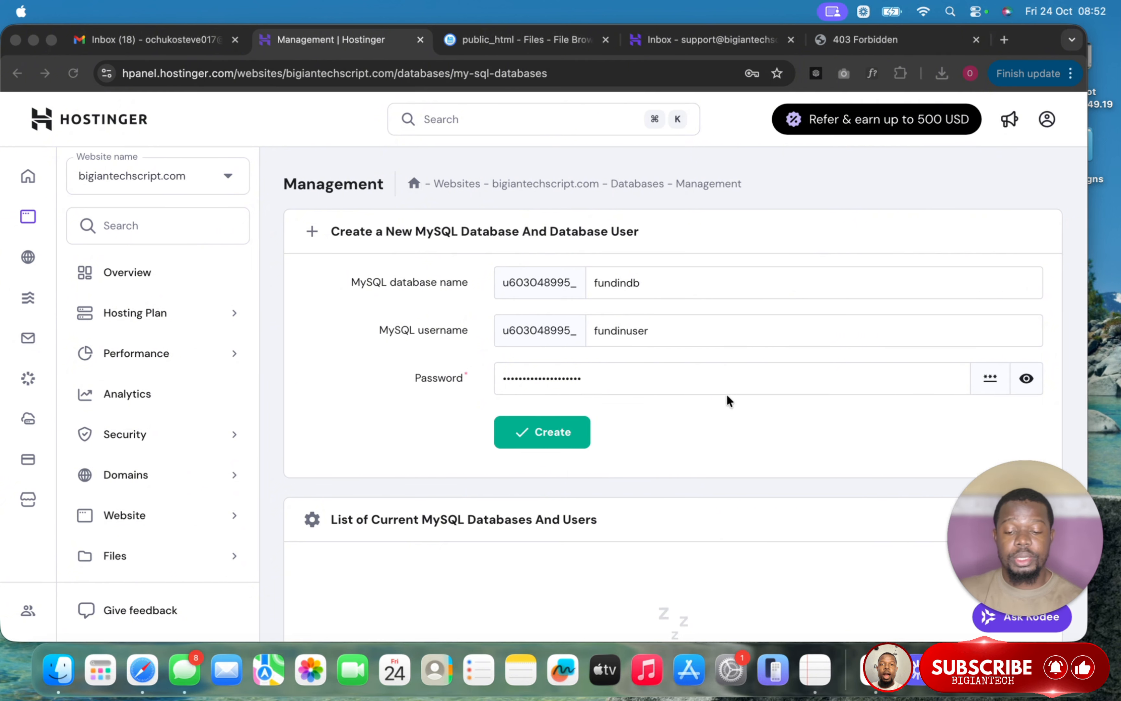
click(623, 394)
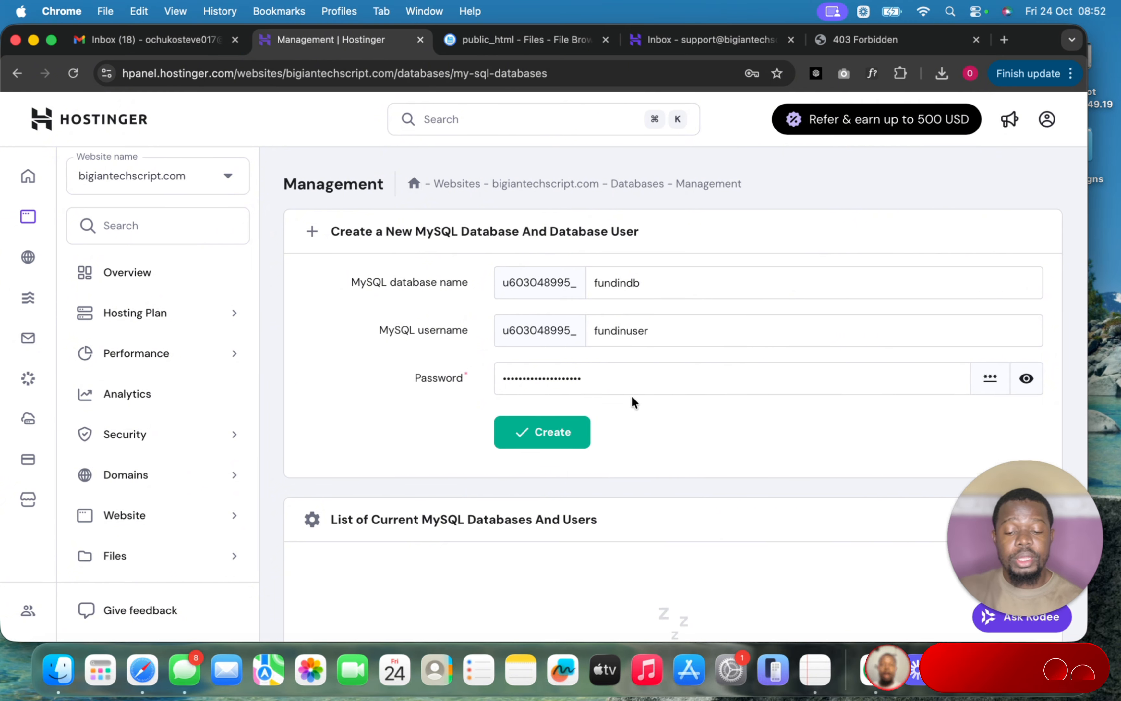
click(548, 436)
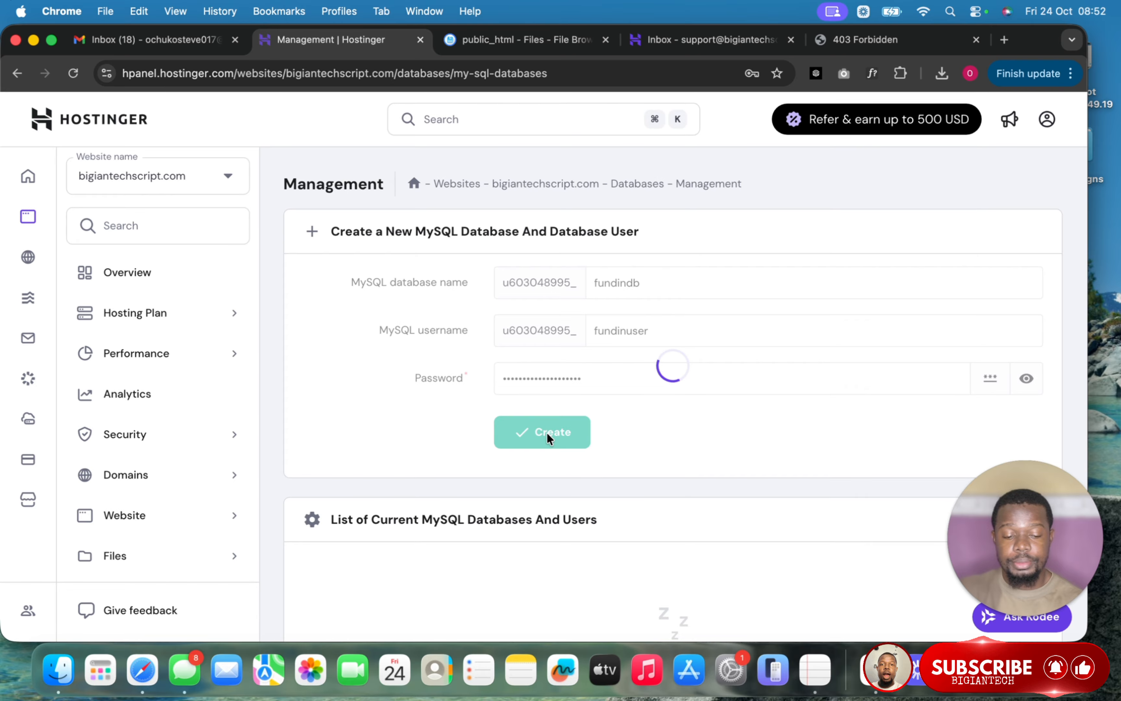
scroll(656, 422, down, 2)
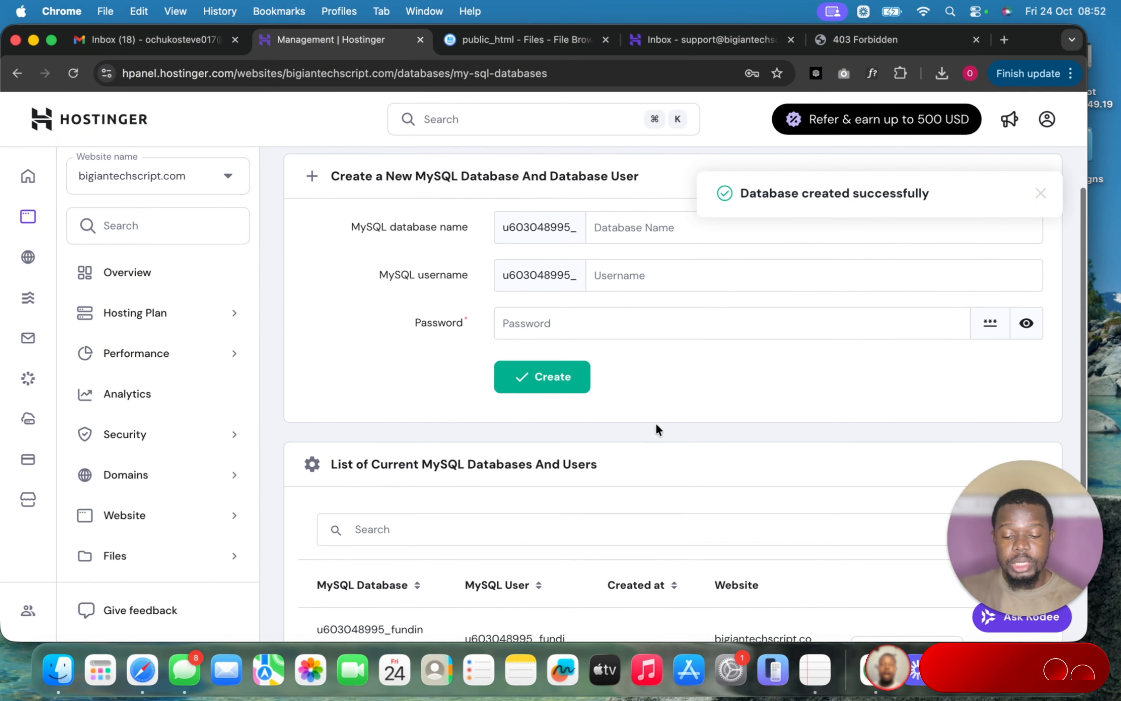
scroll(656, 422, down, 3)
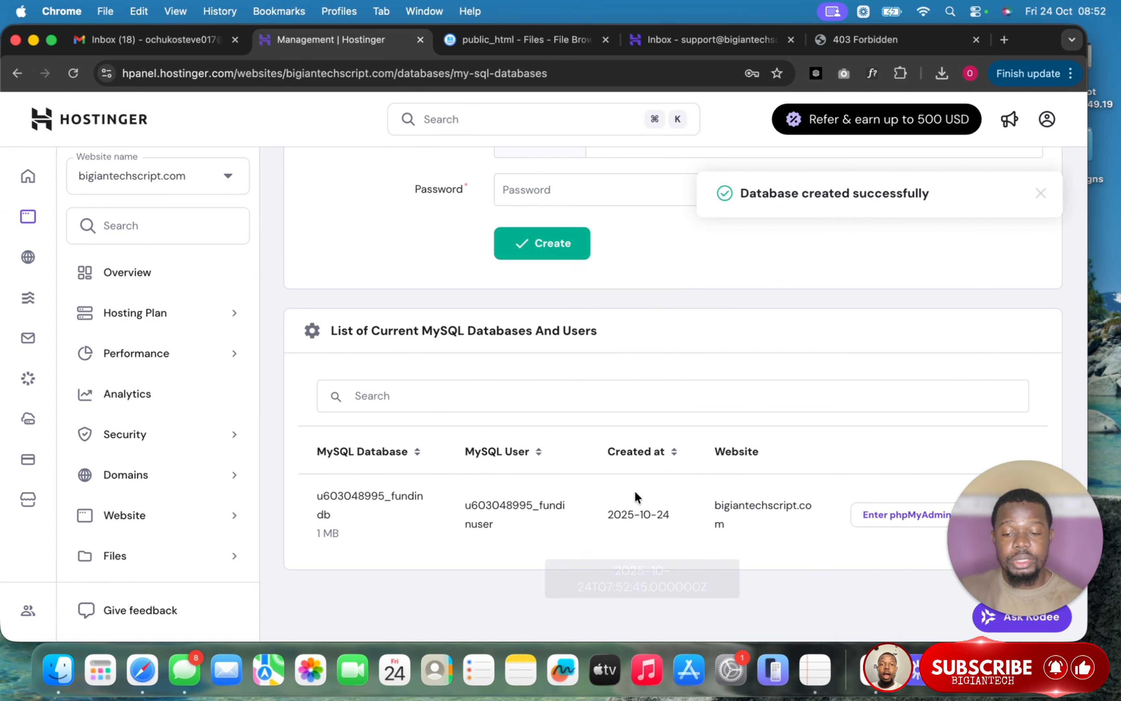
click(549, 44)
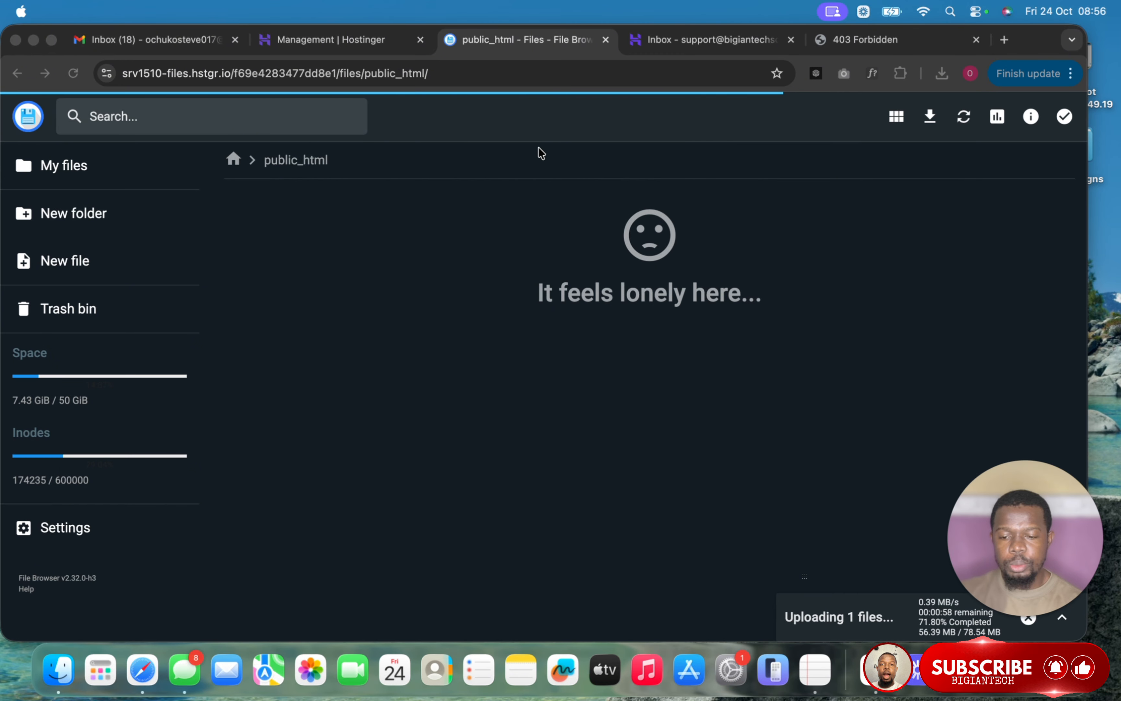
click(357, 41)
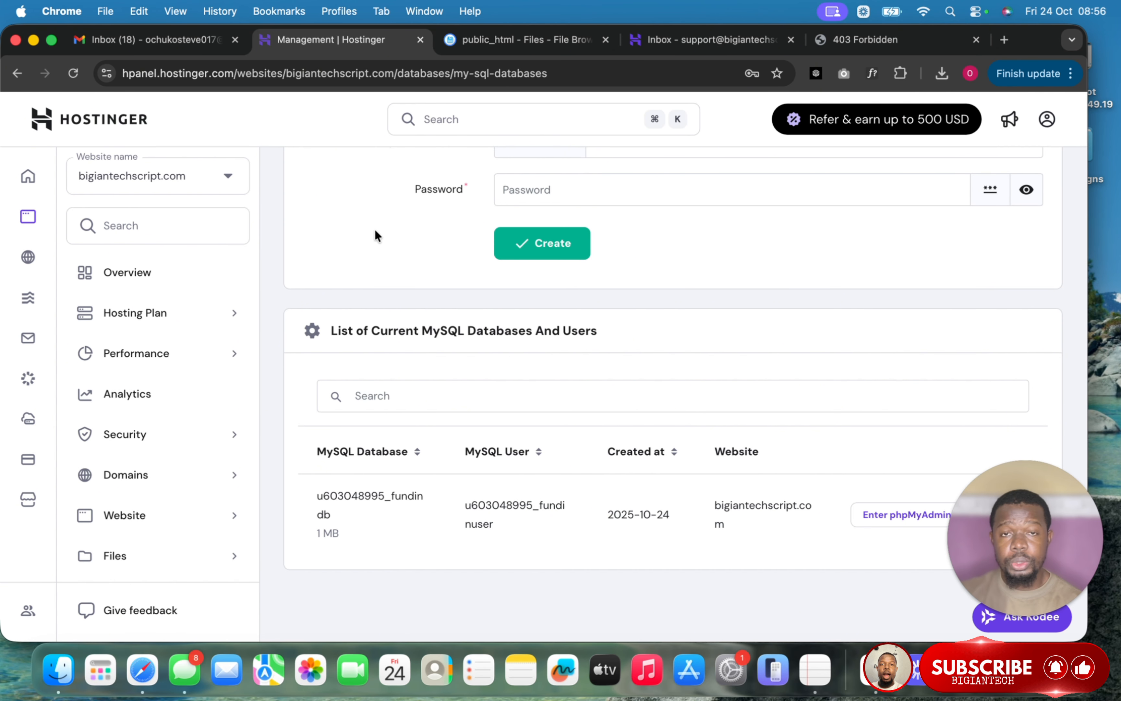
- Import webtechscom_fundx.sql into fundindb in phpMyAdmin and verify its 11 tables
click(908, 516)
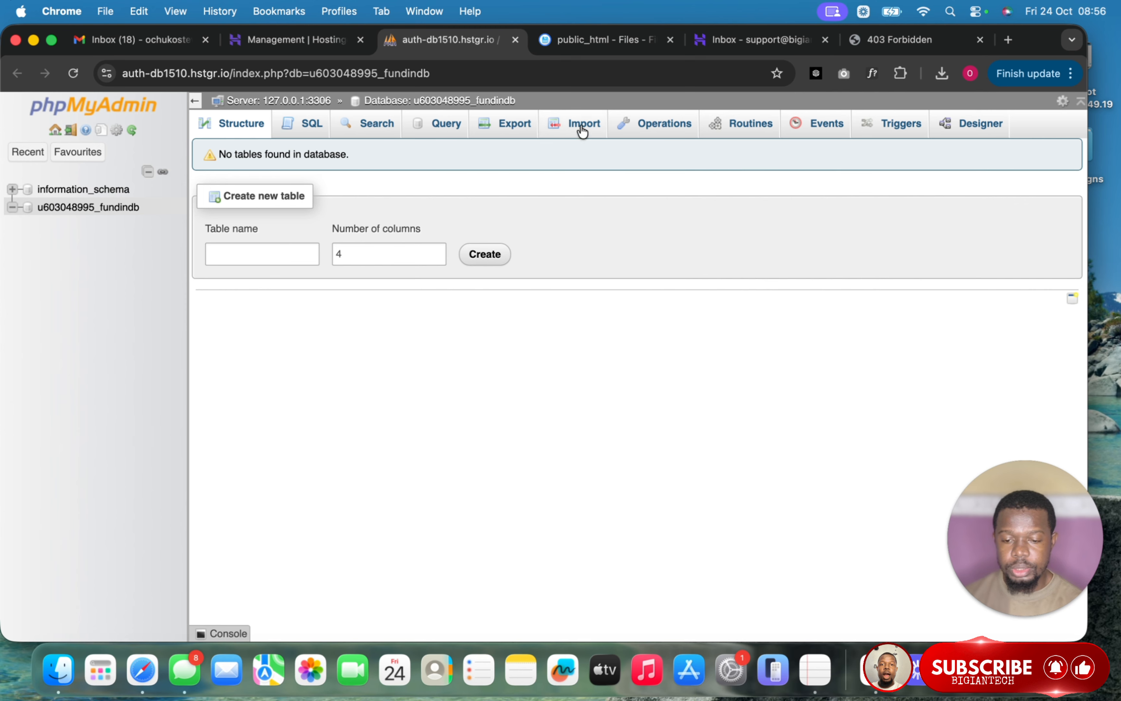
click(133, 209)
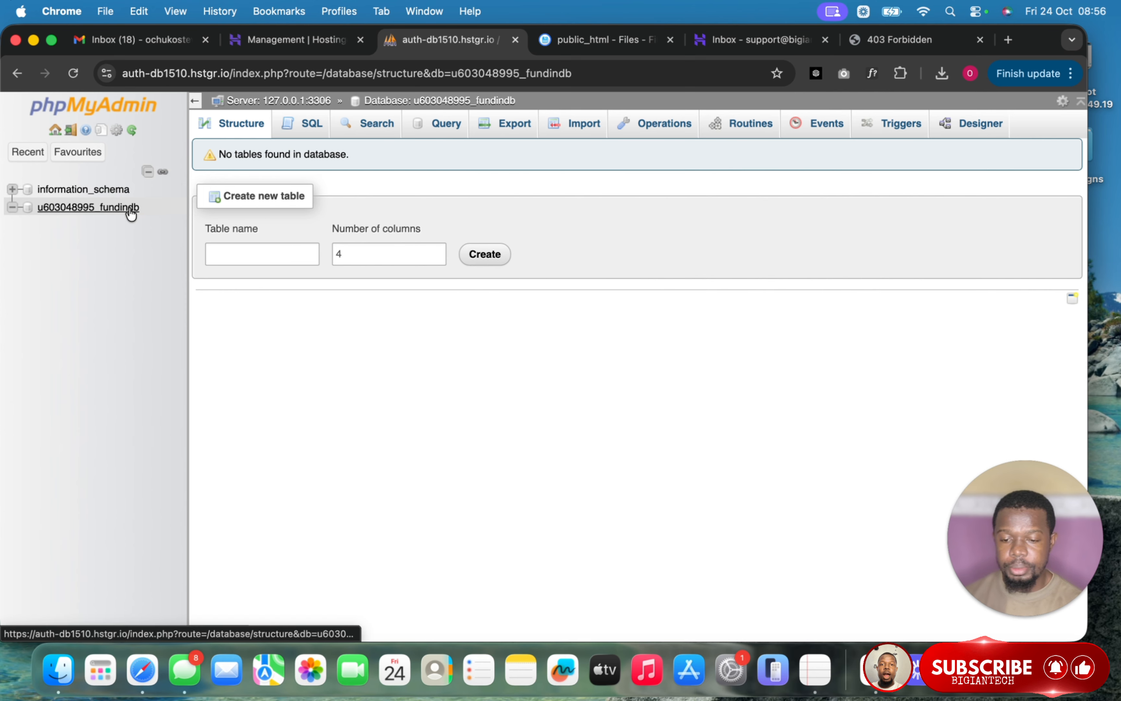
click(586, 125)
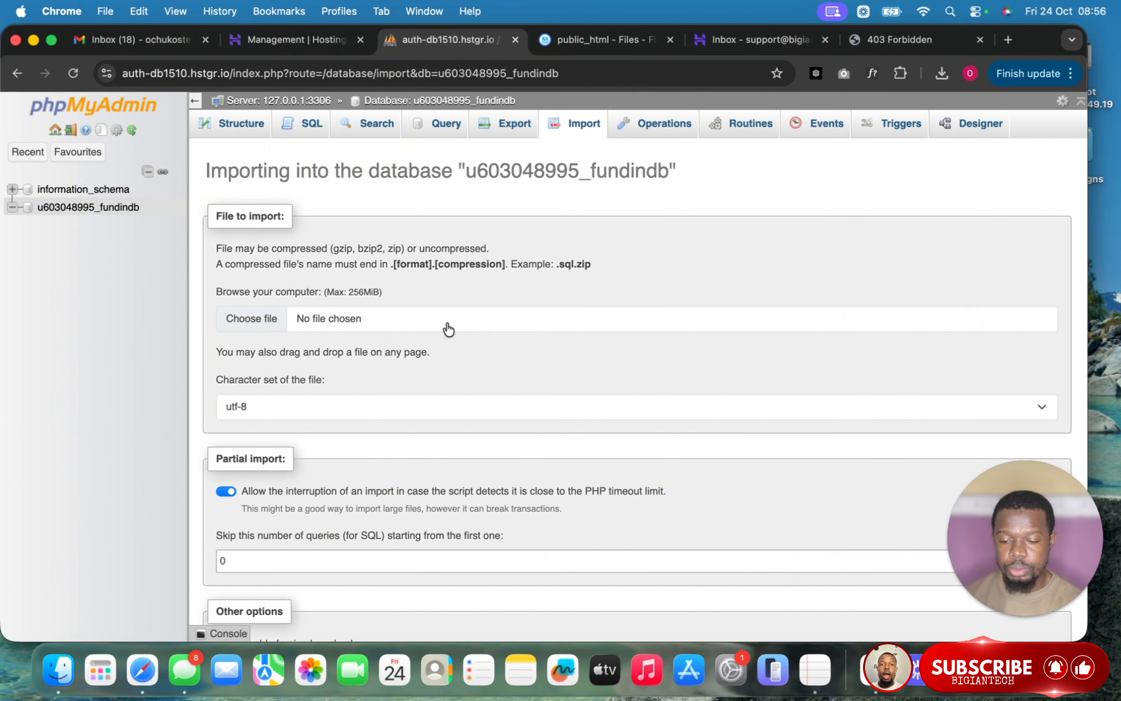
click(448, 329)
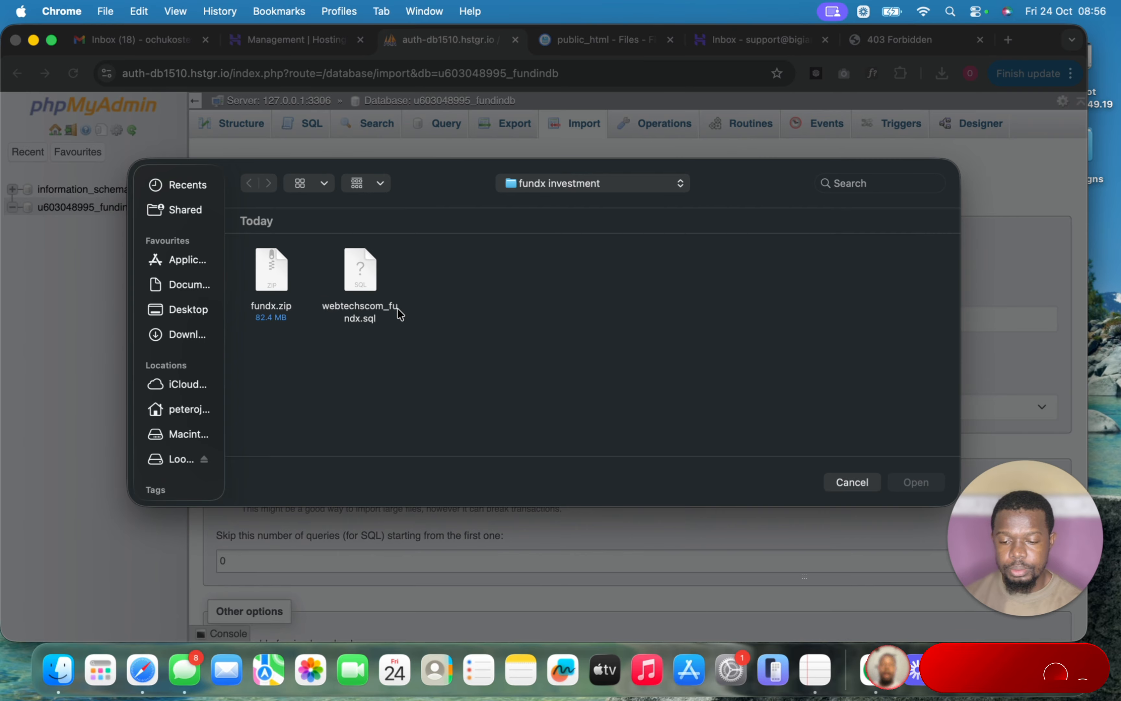
click(352, 270)
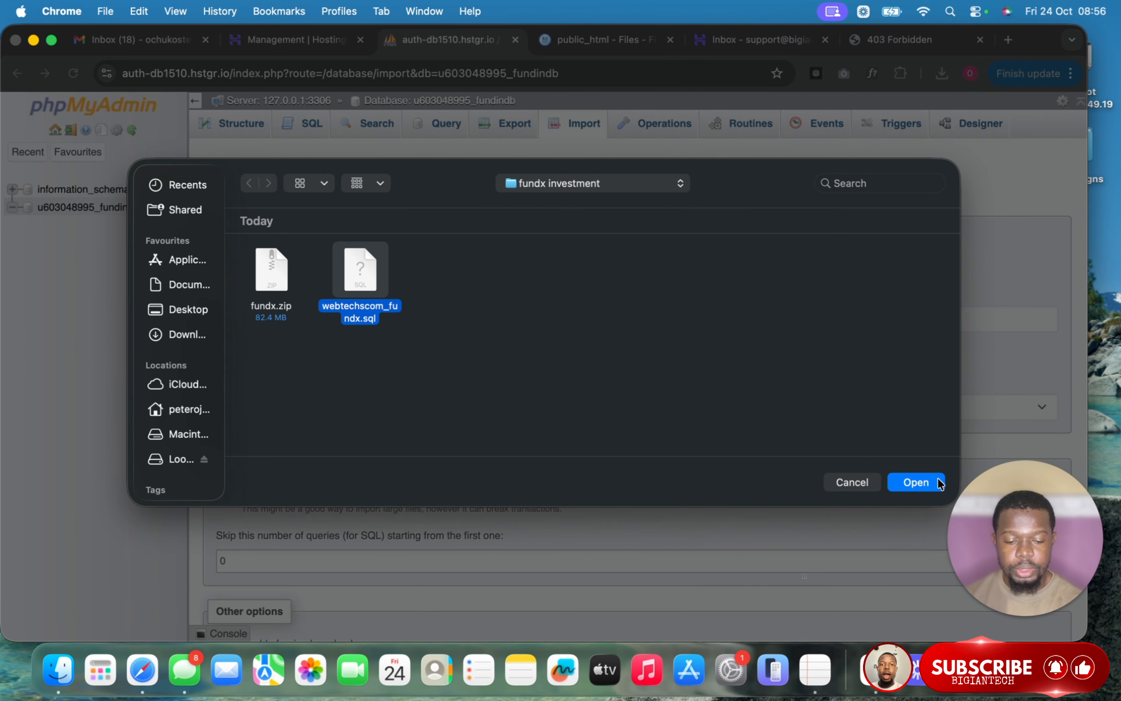
click(916, 482)
scroll(699, 445, down, 5)
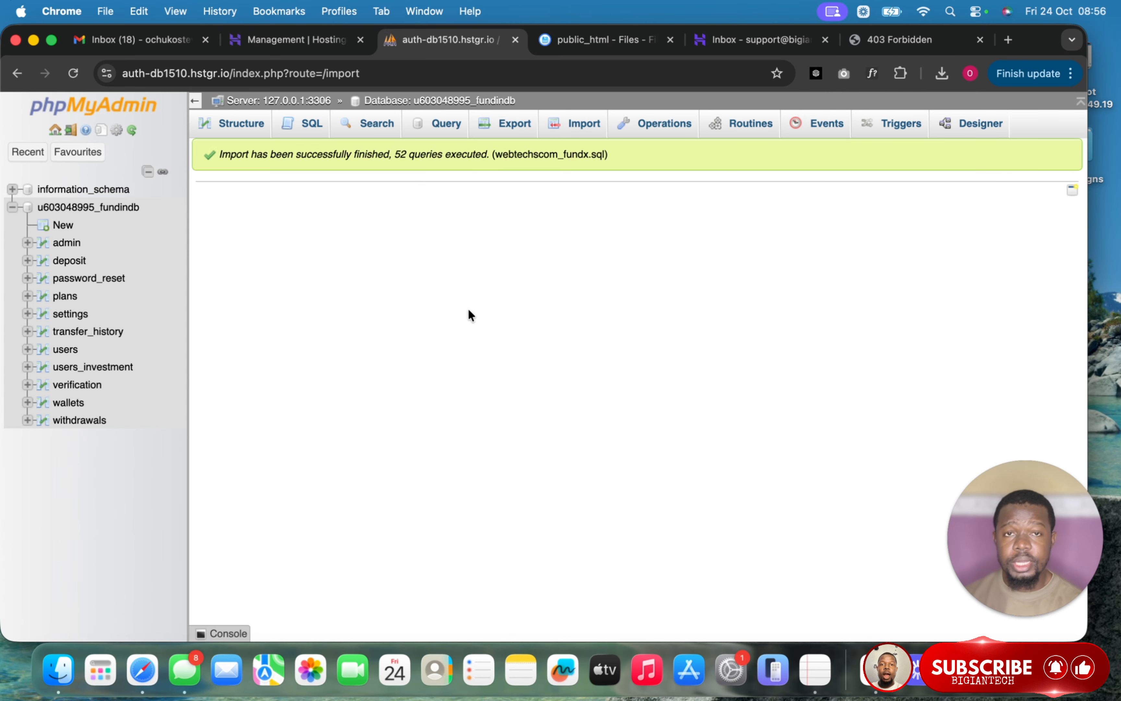
click(247, 126)
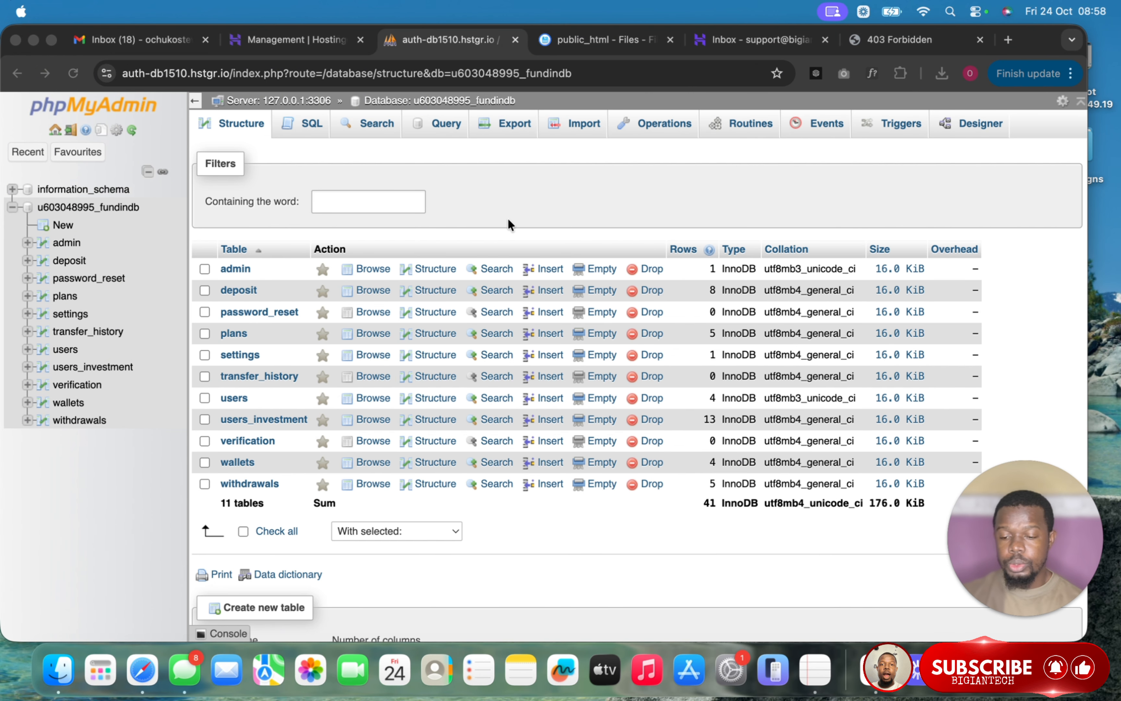
- Extract fundx.zip in public_html into a new folder named gg
click(604, 39)
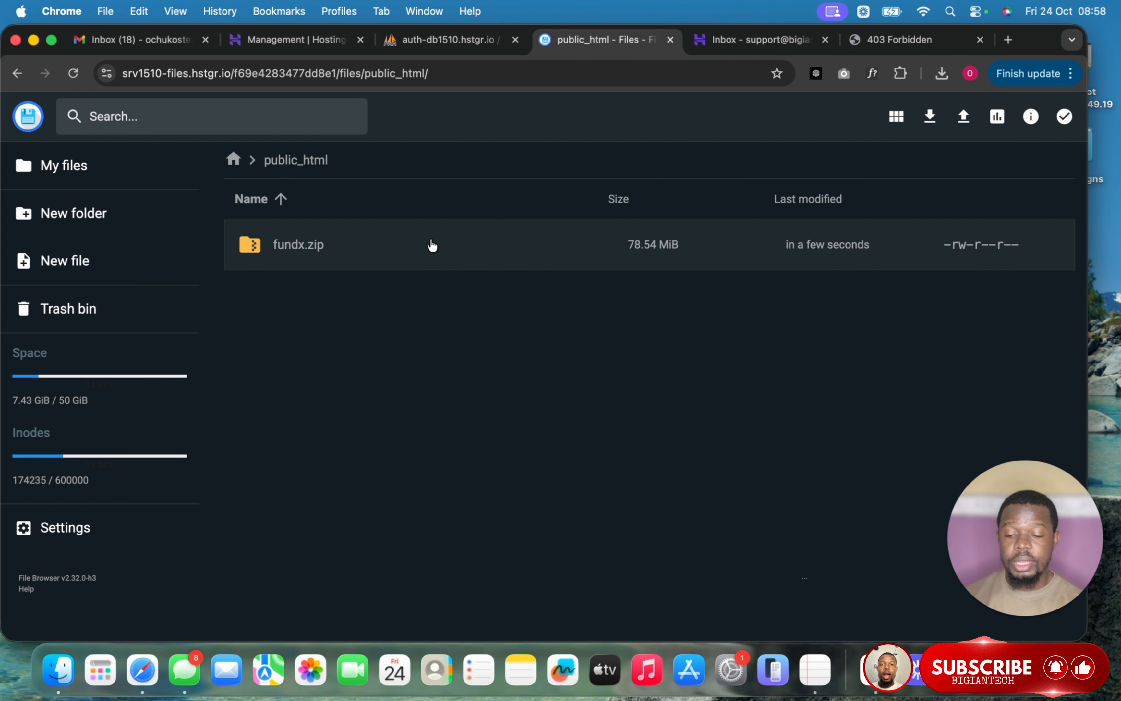
right_click(407, 251)
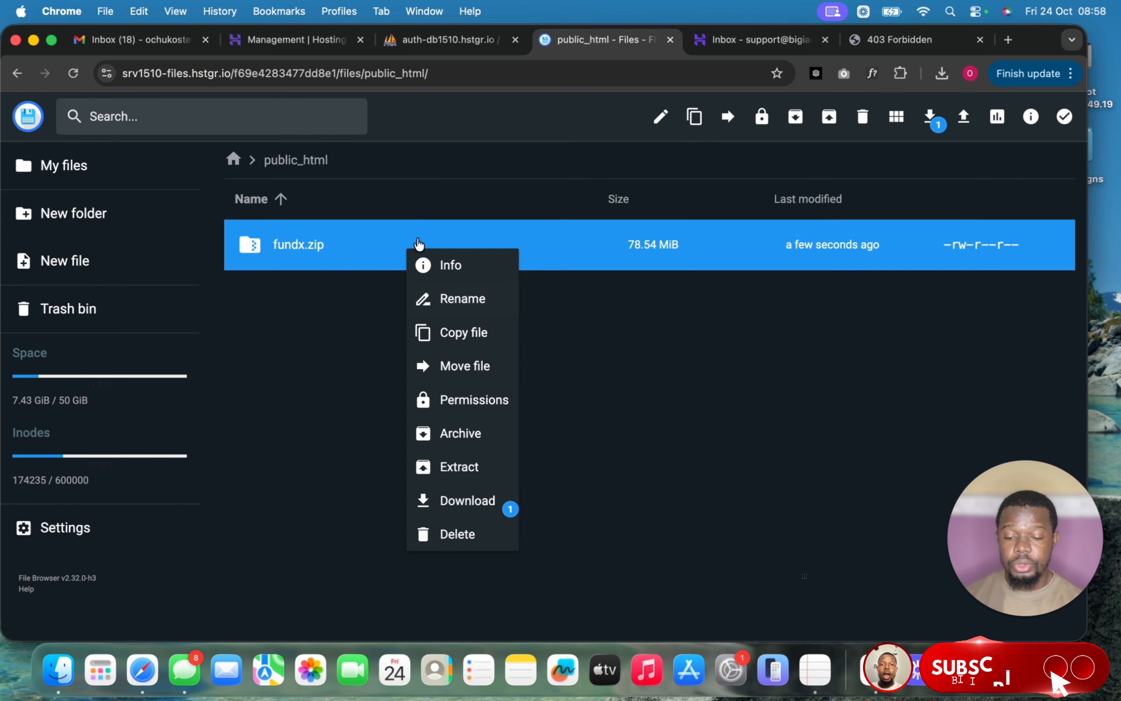
click(449, 467)
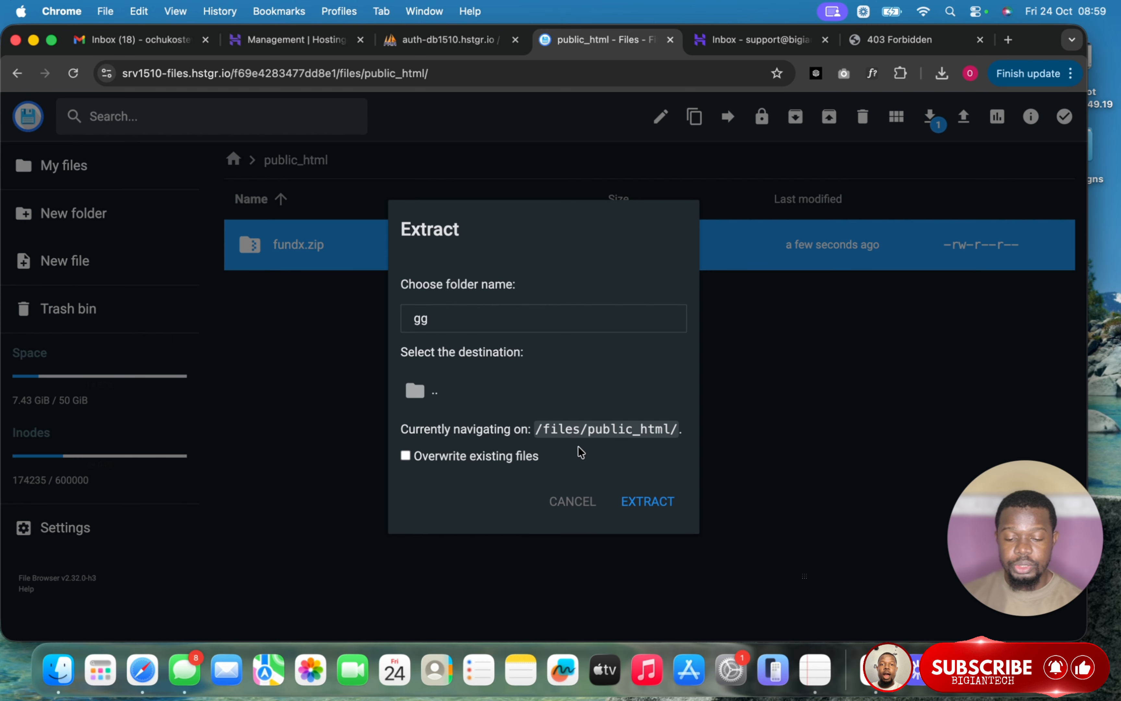
click(636, 497)
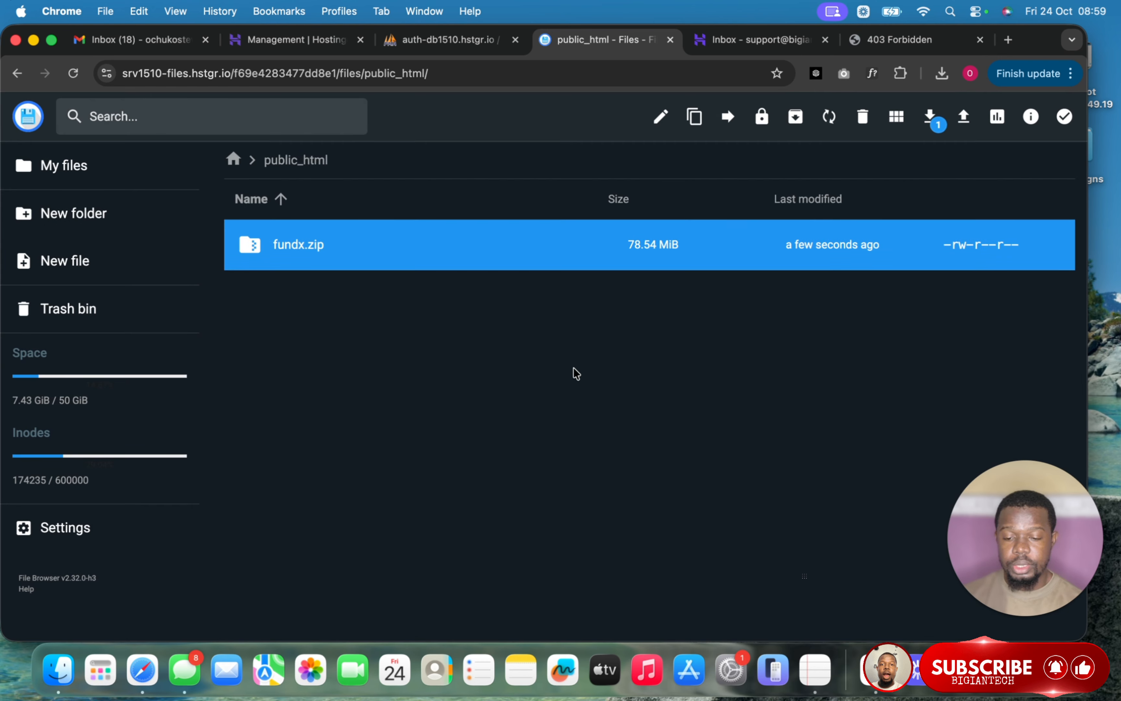
- Select every item in gg/fundx and move them all up into public_html
double_click(451, 245)
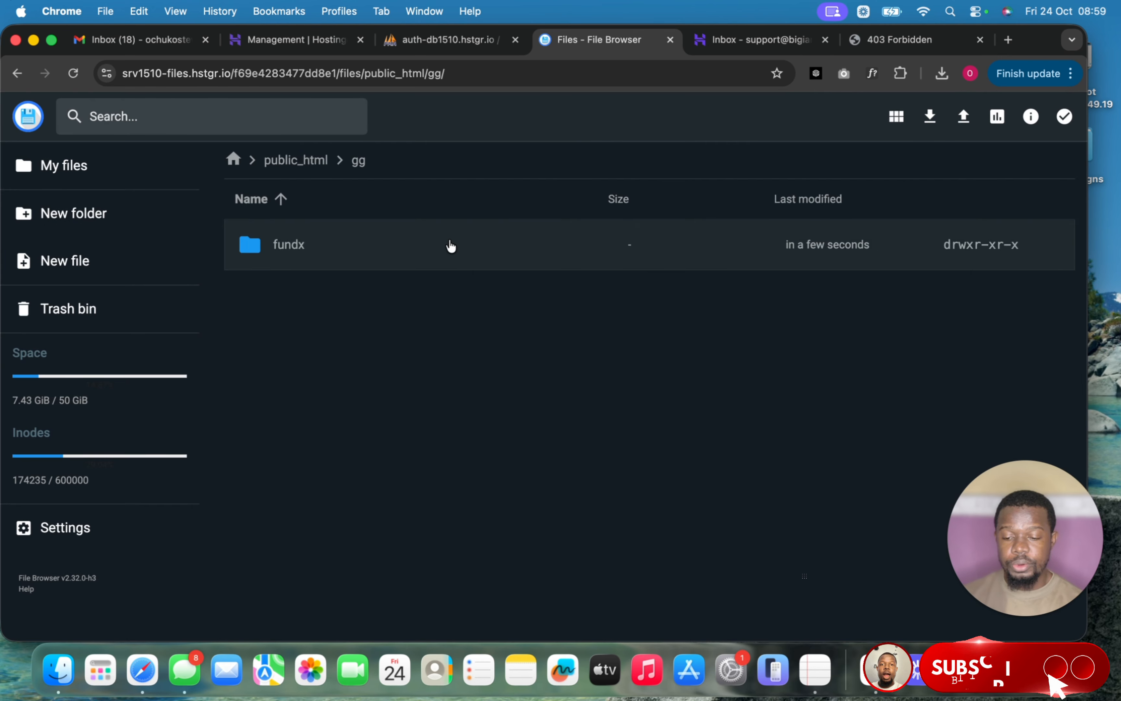
double_click(450, 244)
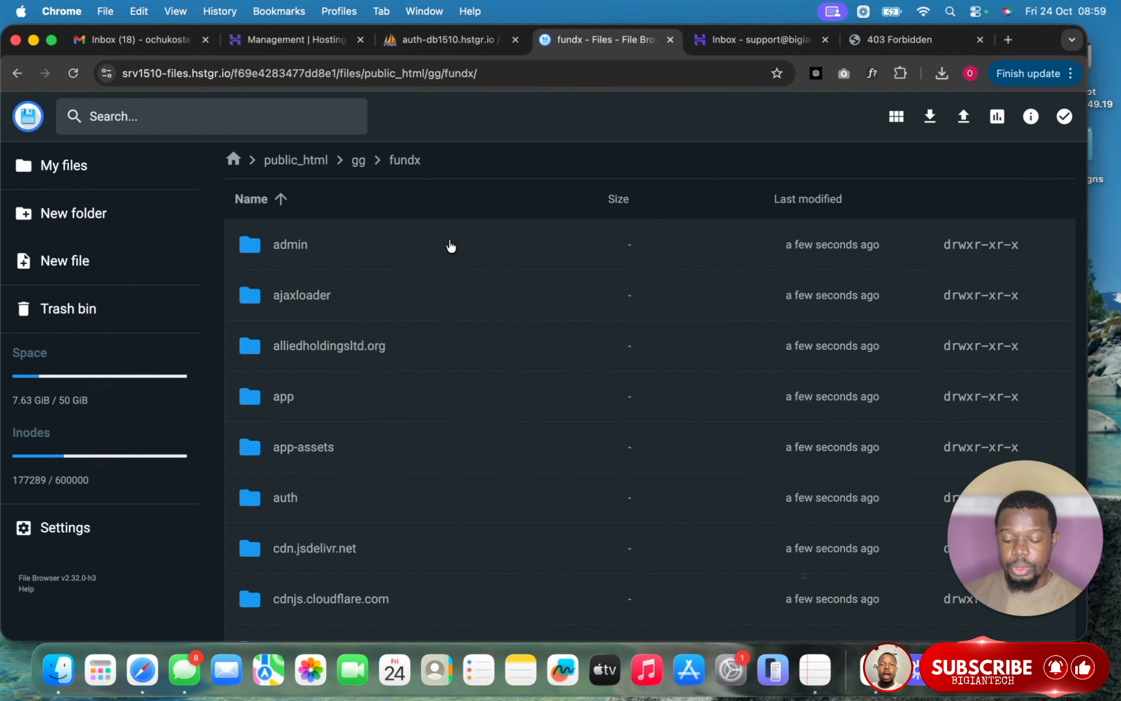
key(super+a)
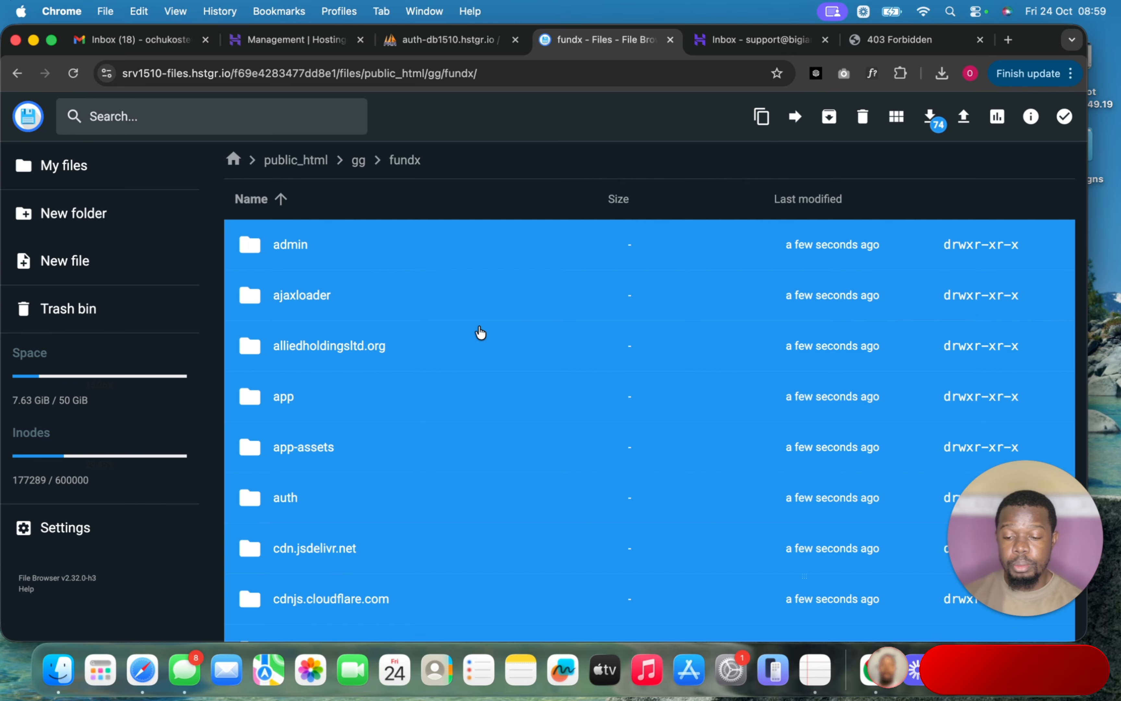
click(796, 117)
double_click(445, 227)
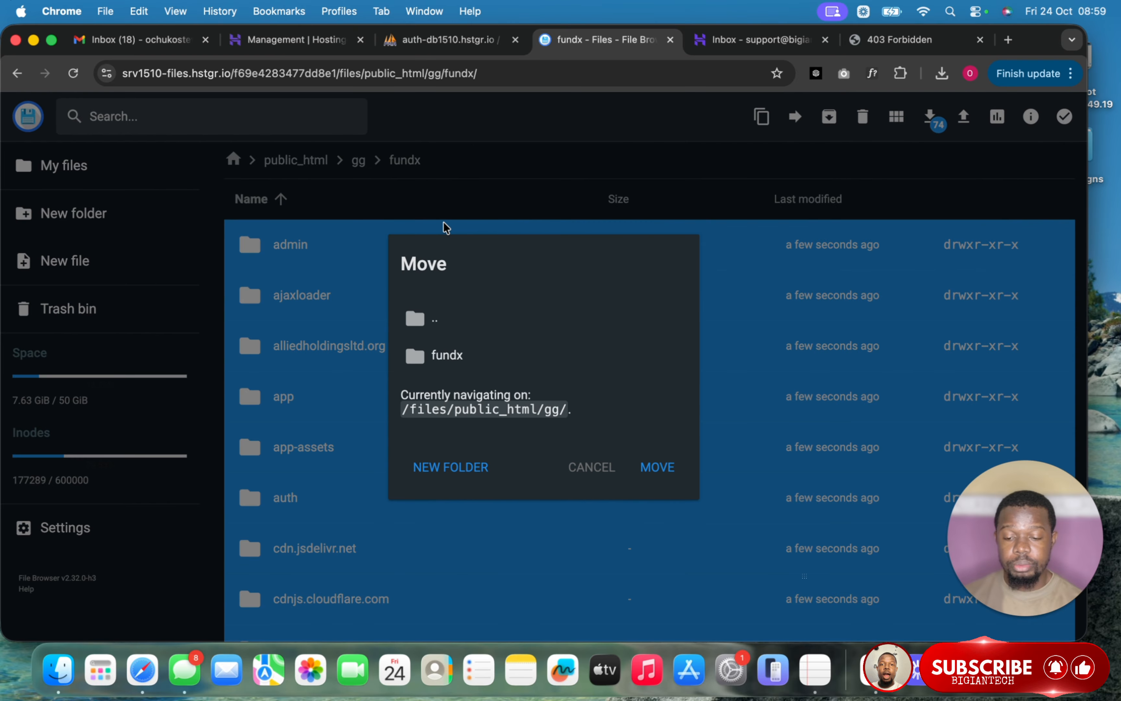
double_click(492, 326)
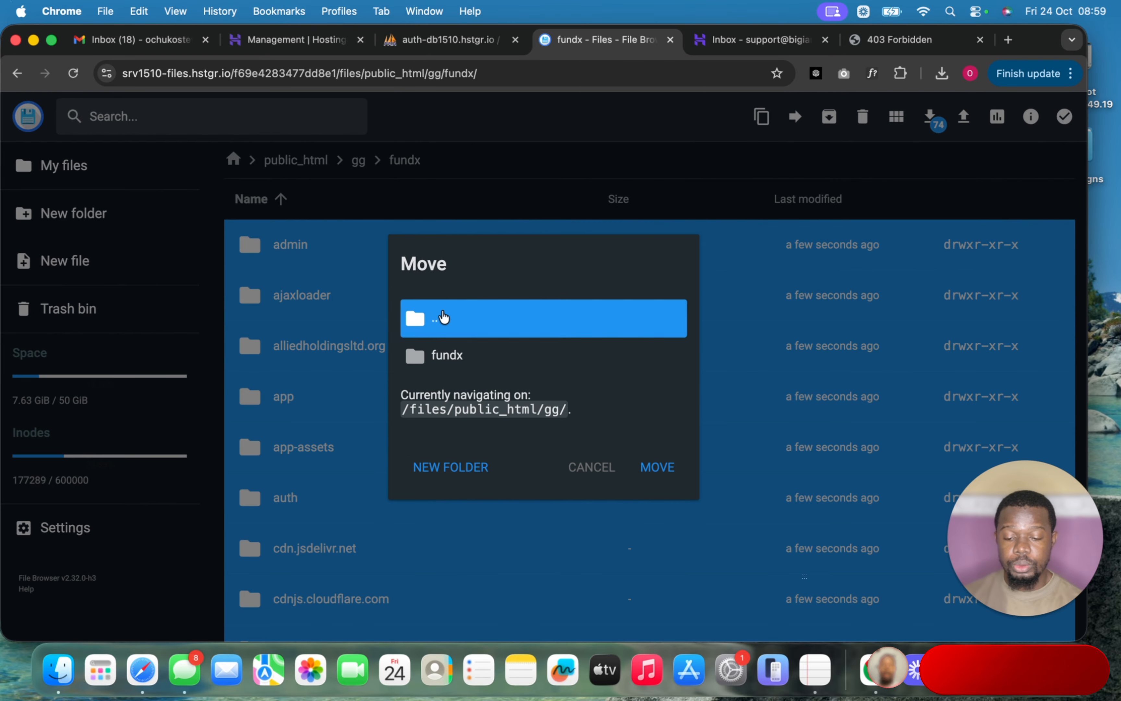
click(647, 465)
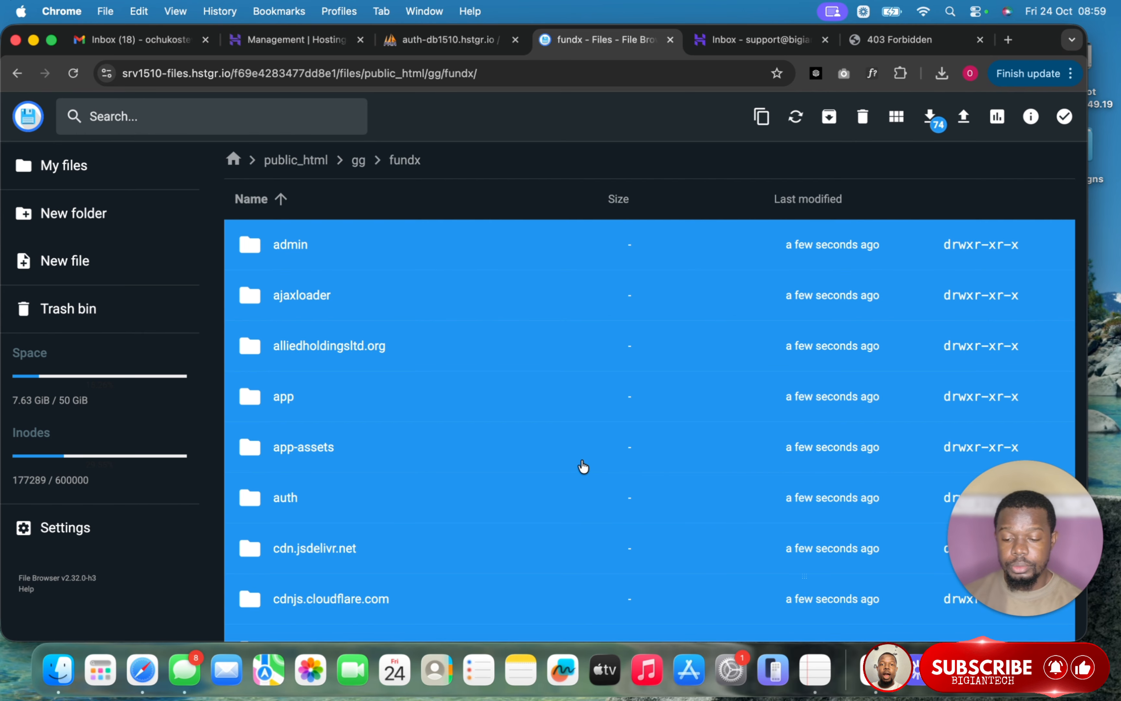
- Permanently delete the leftover gg folder and fundx.zip from public_html
scroll(354, 422, down, 2)
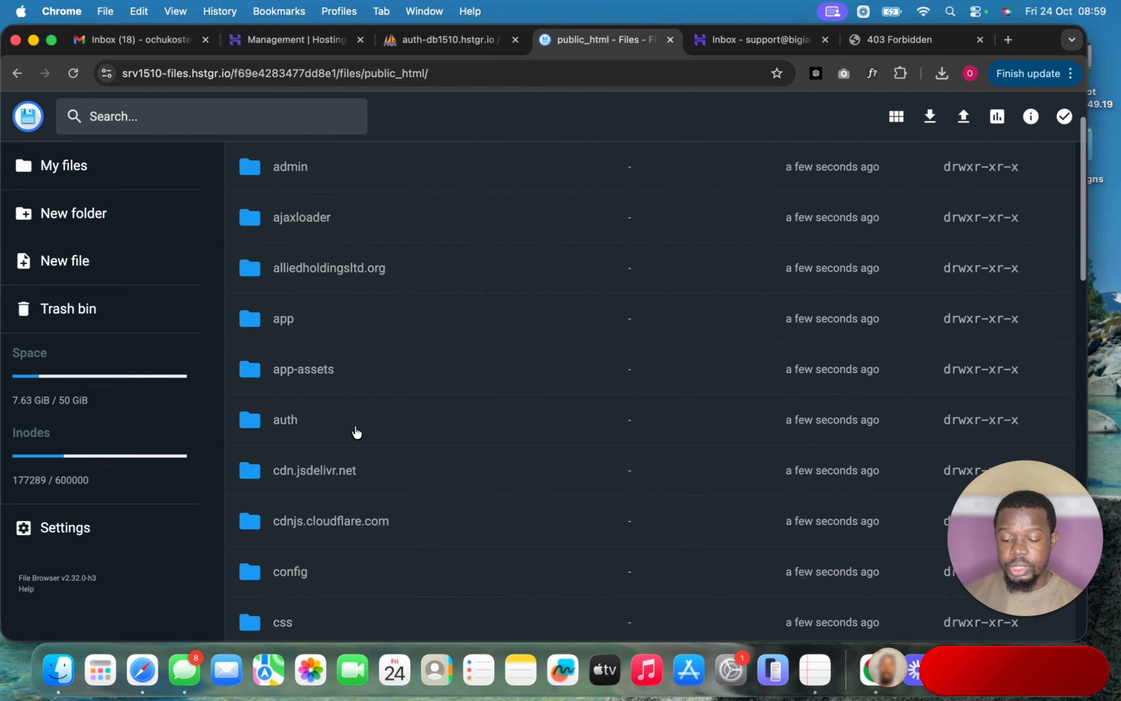
scroll(354, 430, down, 9)
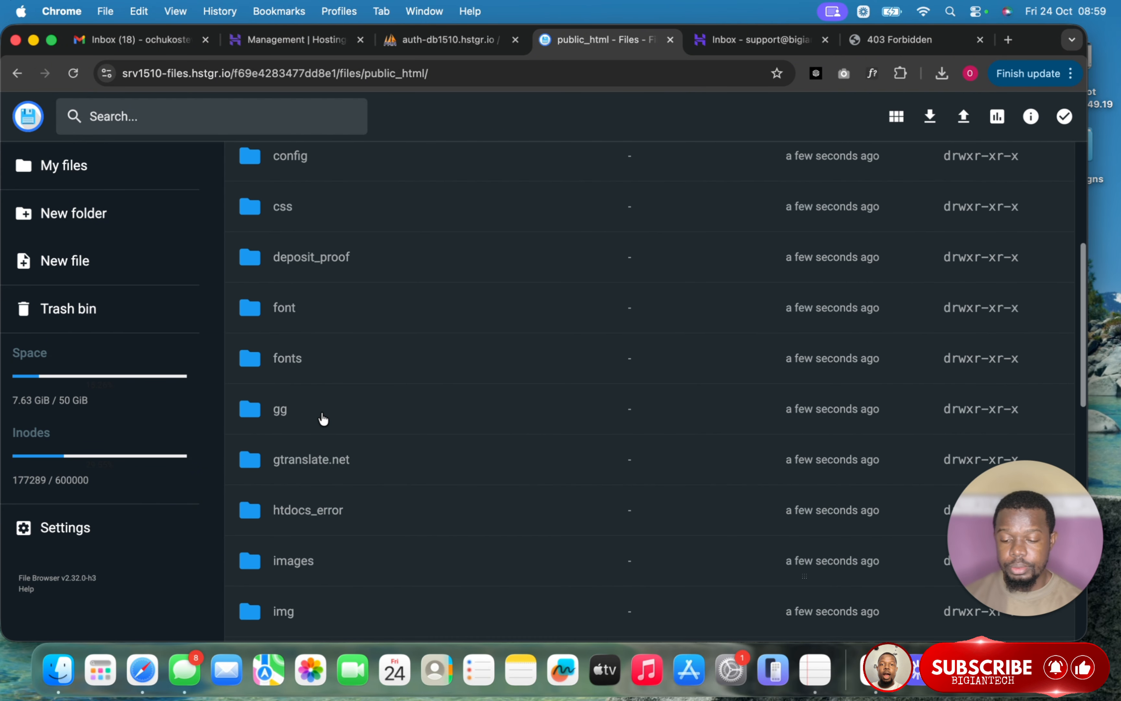
click(322, 412)
scroll(394, 474, down, 10)
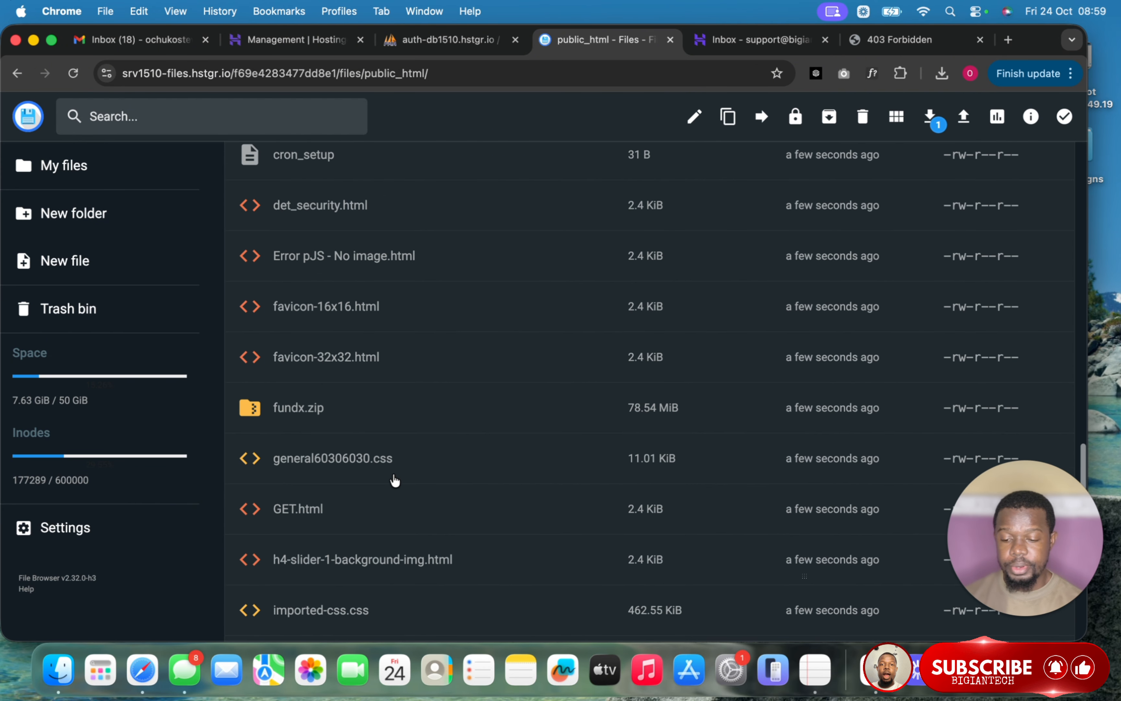
scroll(394, 474, up, 1)
super+click(389, 430)
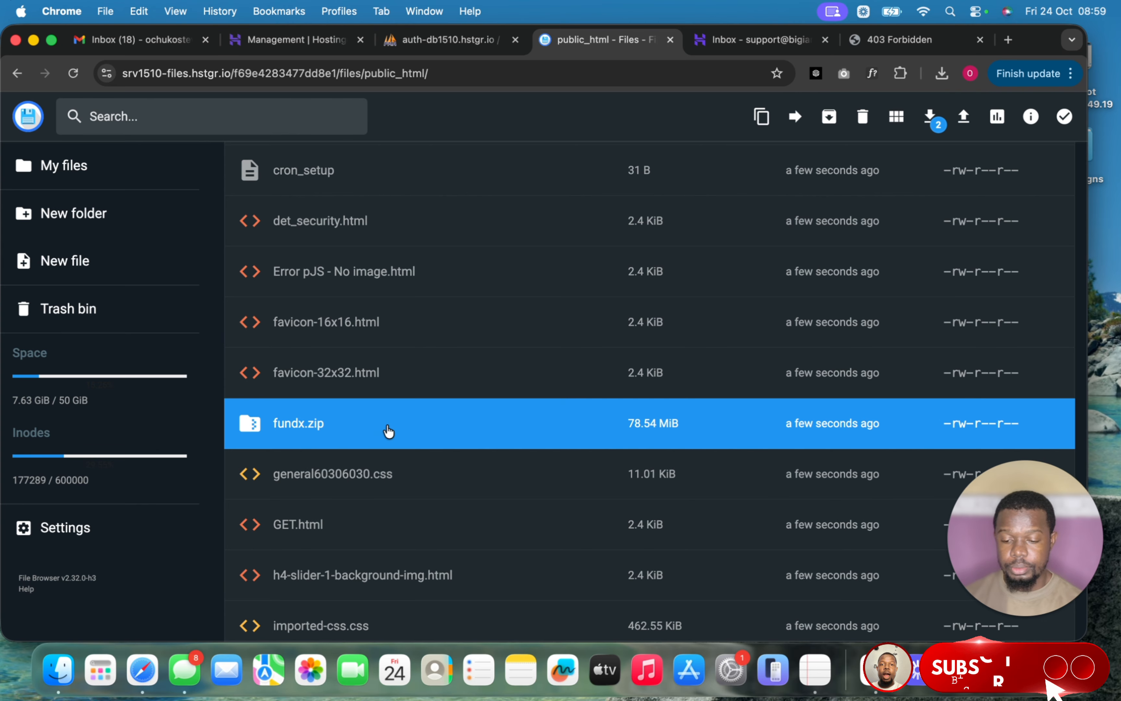
click(861, 116)
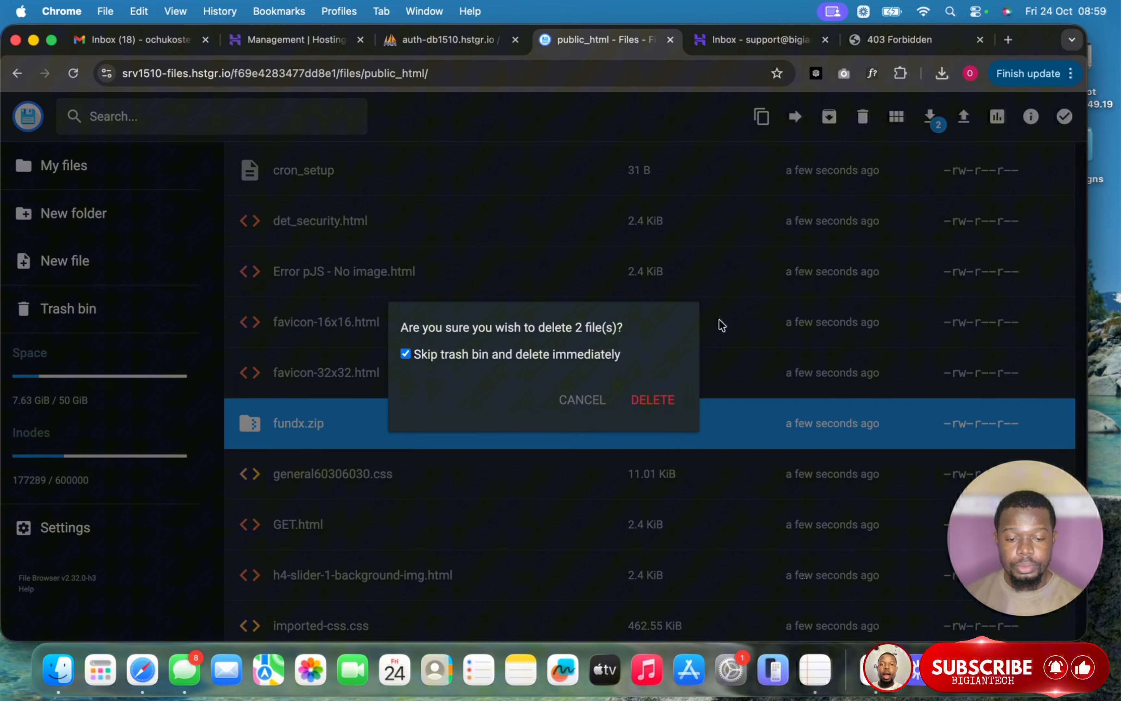
click(649, 394)
scroll(506, 352, up, 5)
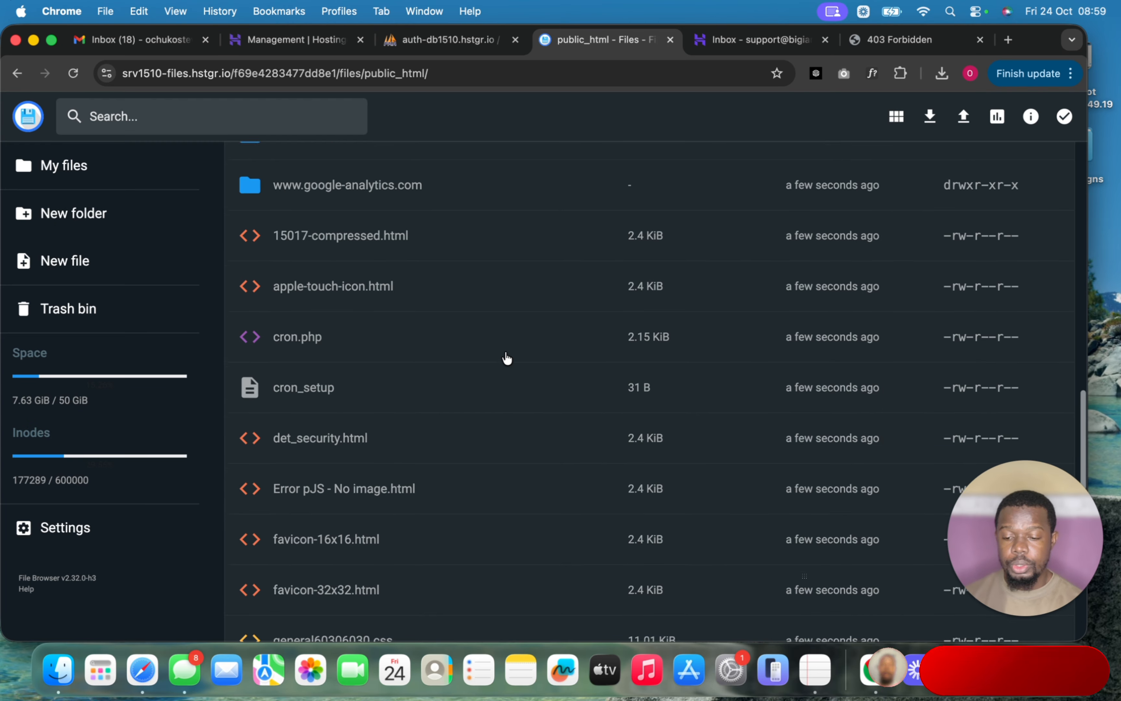
scroll(507, 358, up, 10)
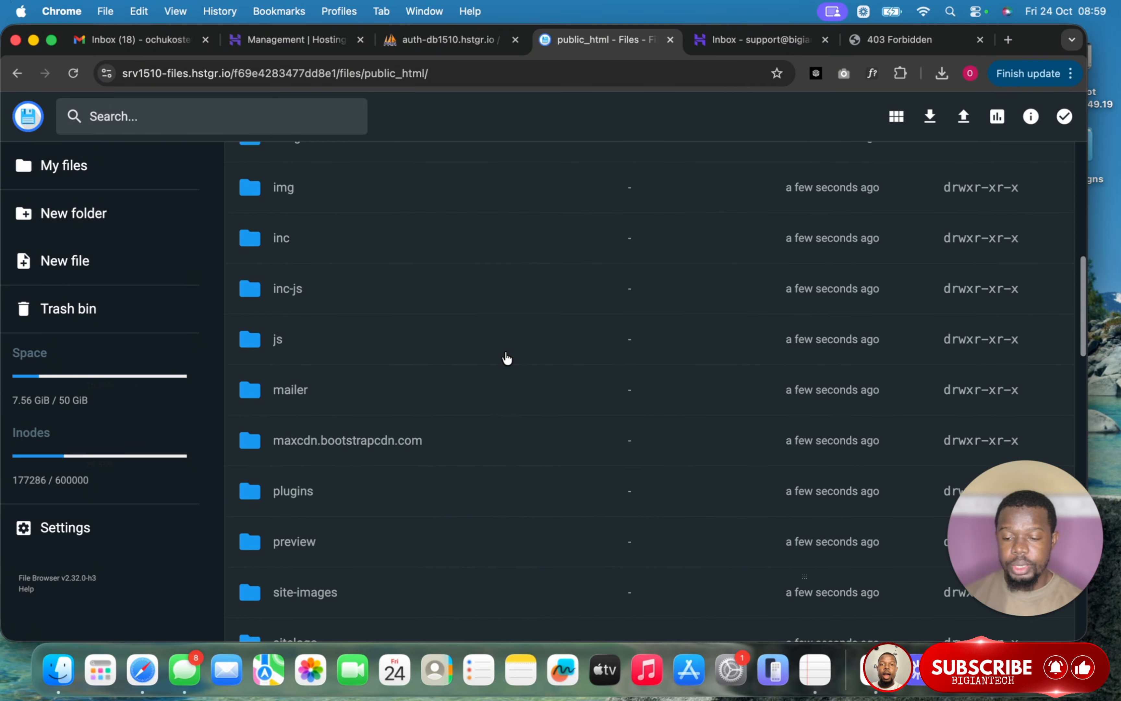
scroll(507, 358, up, 10)
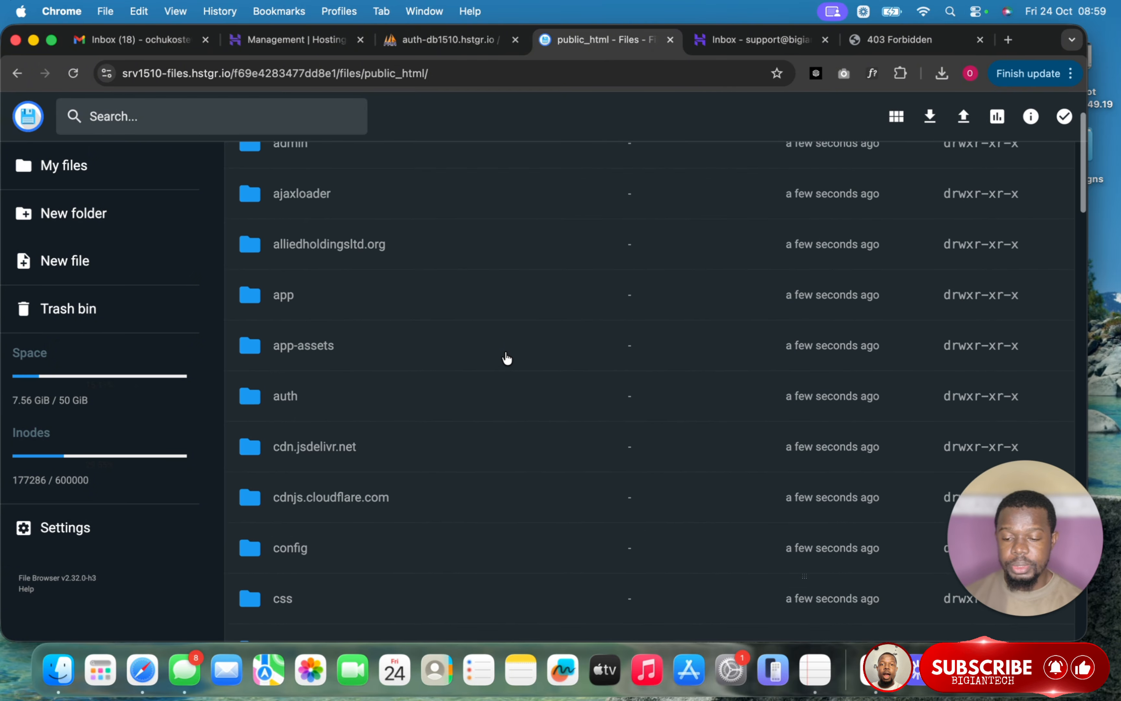
scroll(507, 358, up, 2)
scroll(507, 358, down, 2)
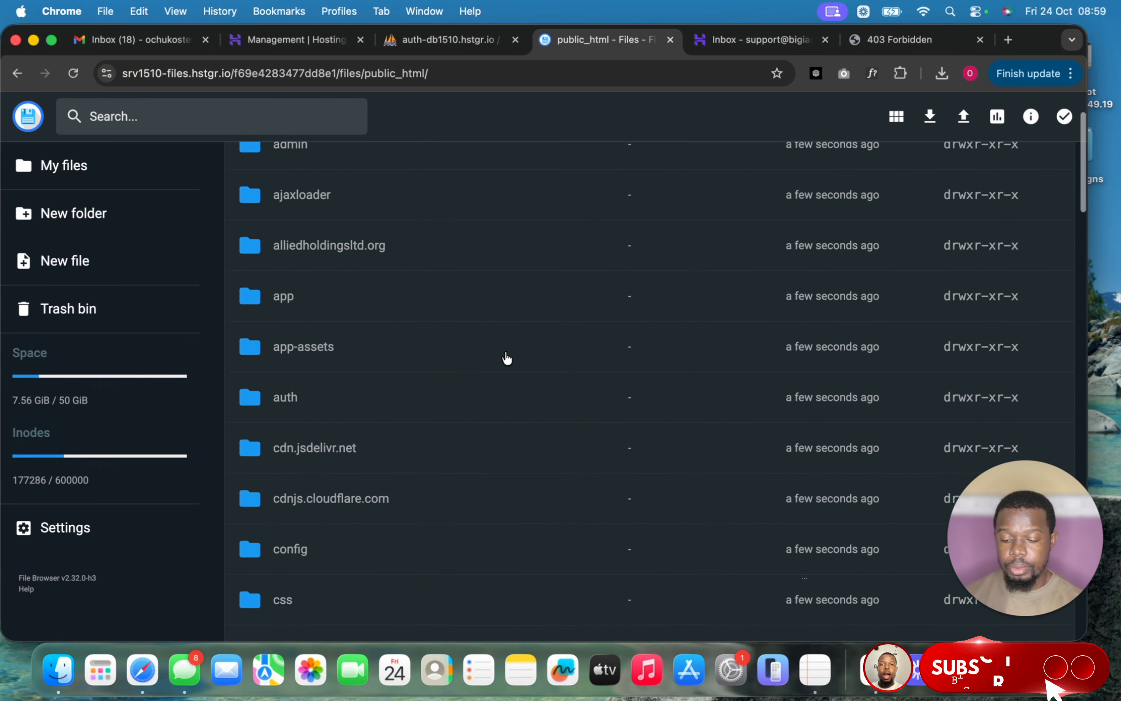
scroll(507, 357, down, 2)
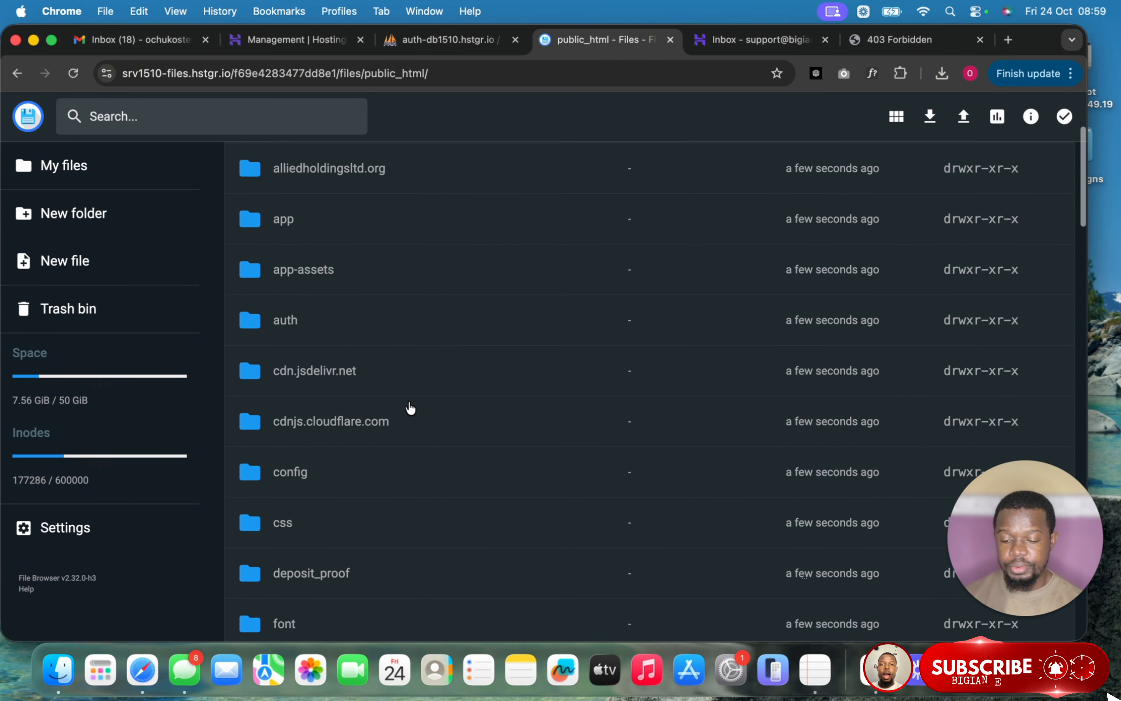
- Open config/db.php and paste the new database name into DB_NAME and DB_USERNAME
double_click(358, 478)
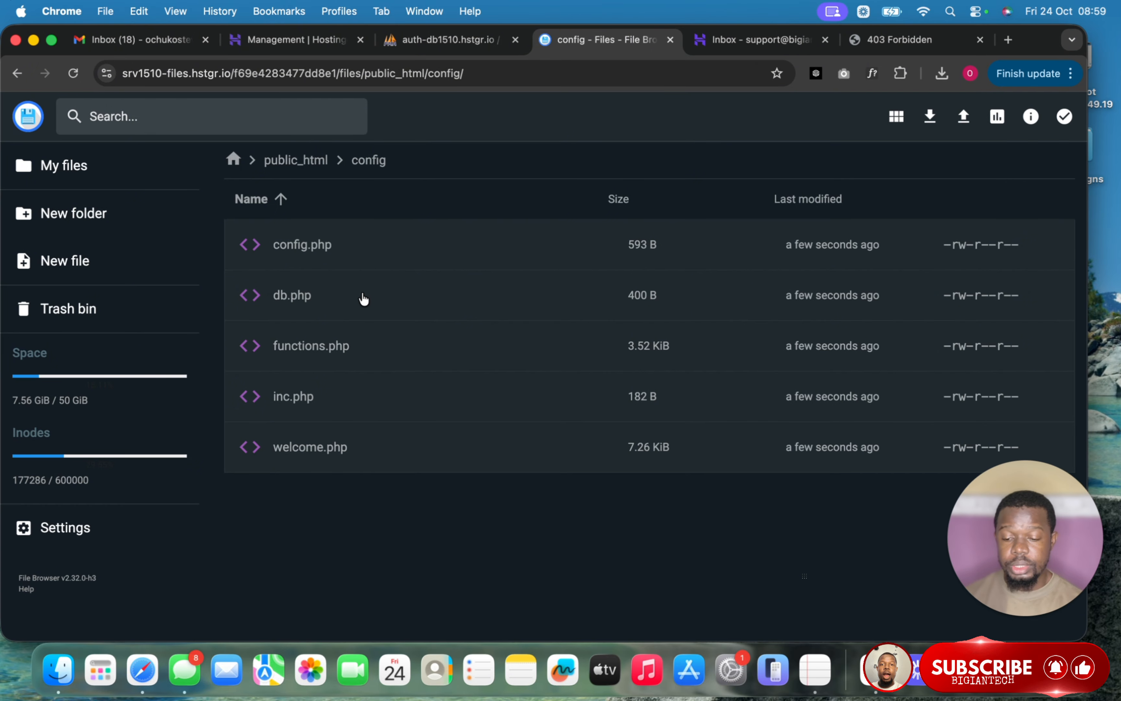
double_click(369, 299)
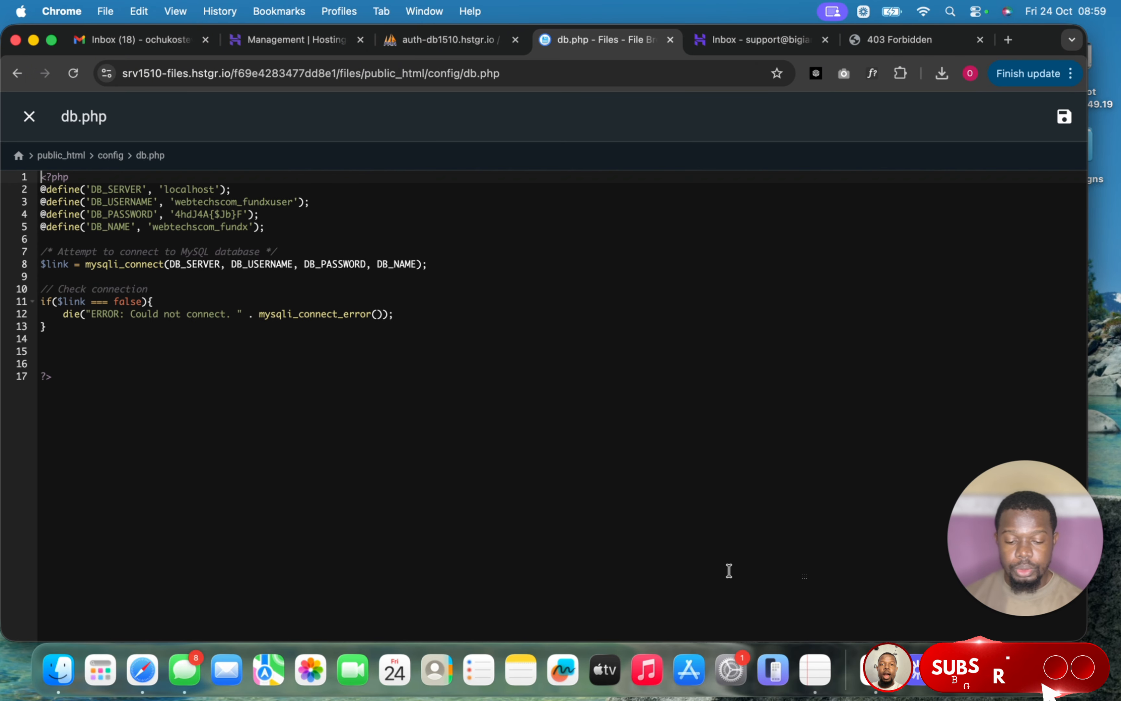
click(817, 664)
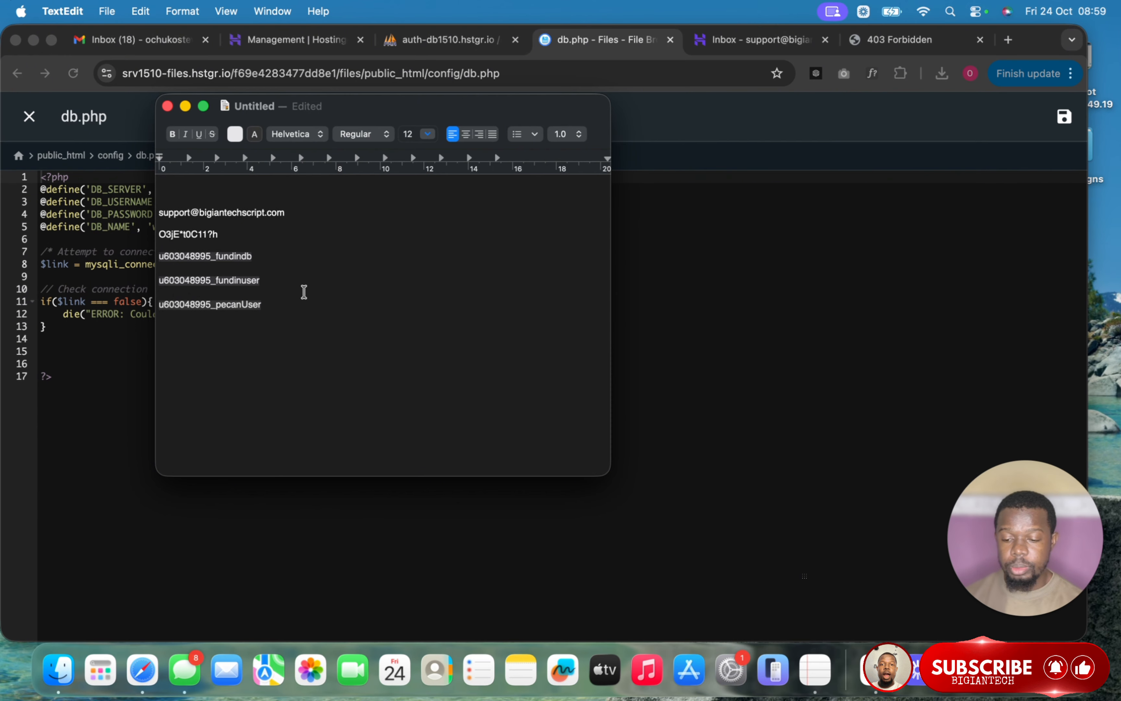
drag(261, 256, 158, 256)
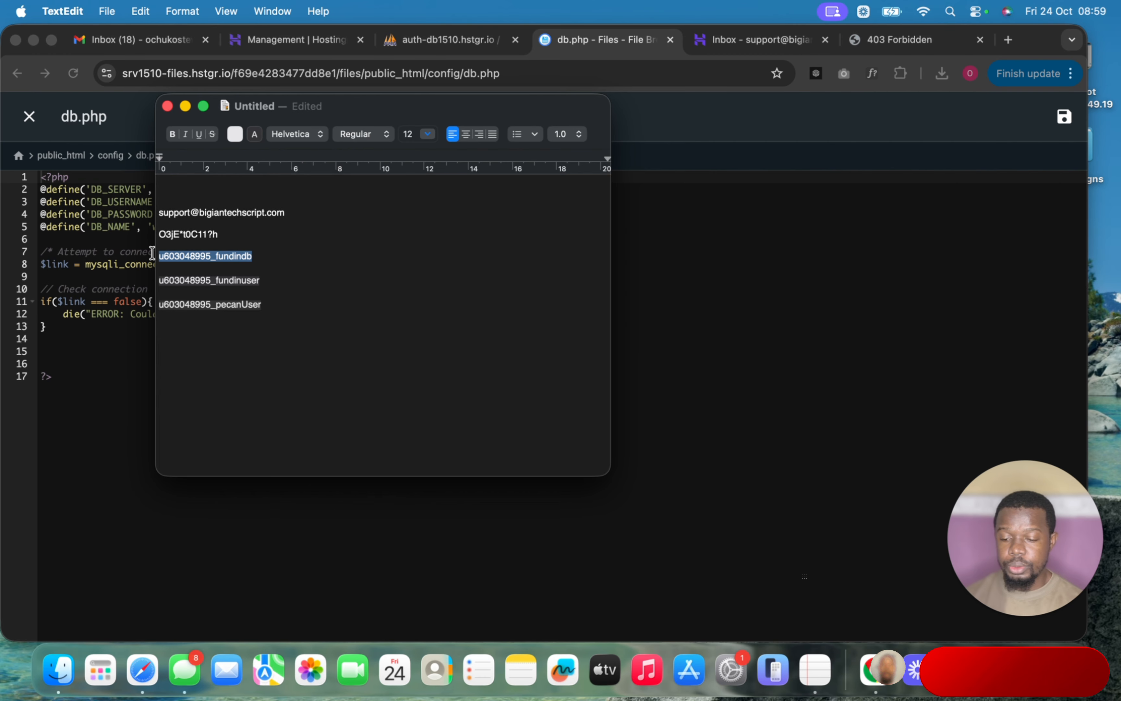
key(super+c)
click(742, 269)
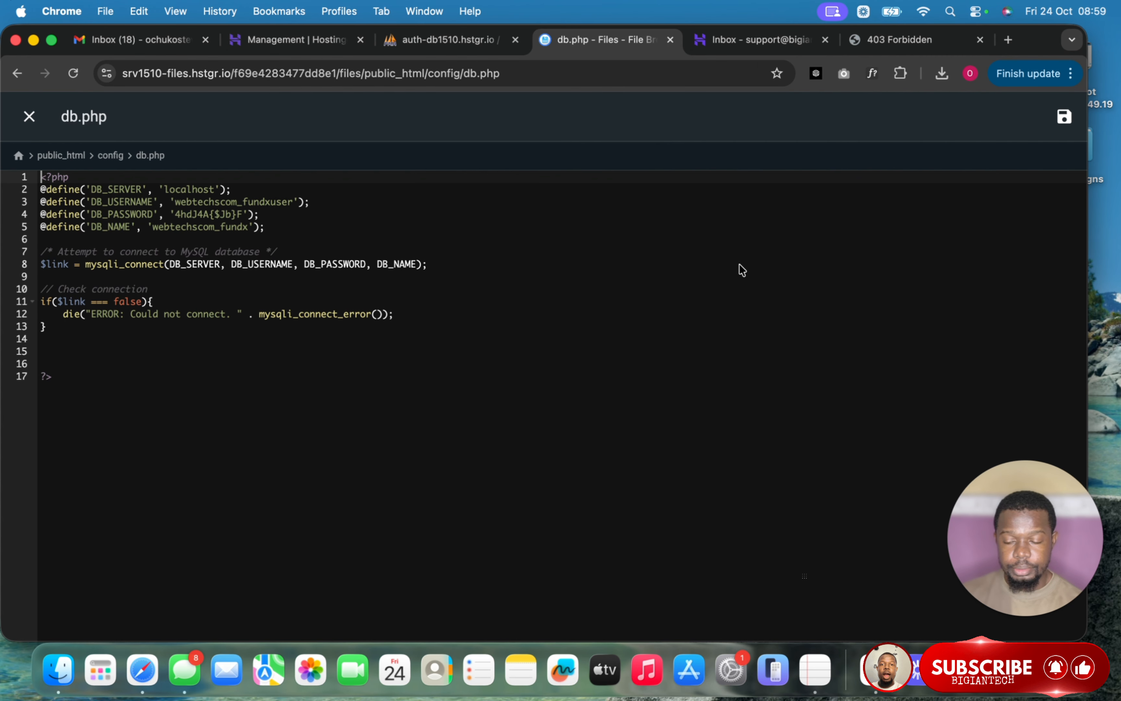
double_click(248, 223)
key(super+v)
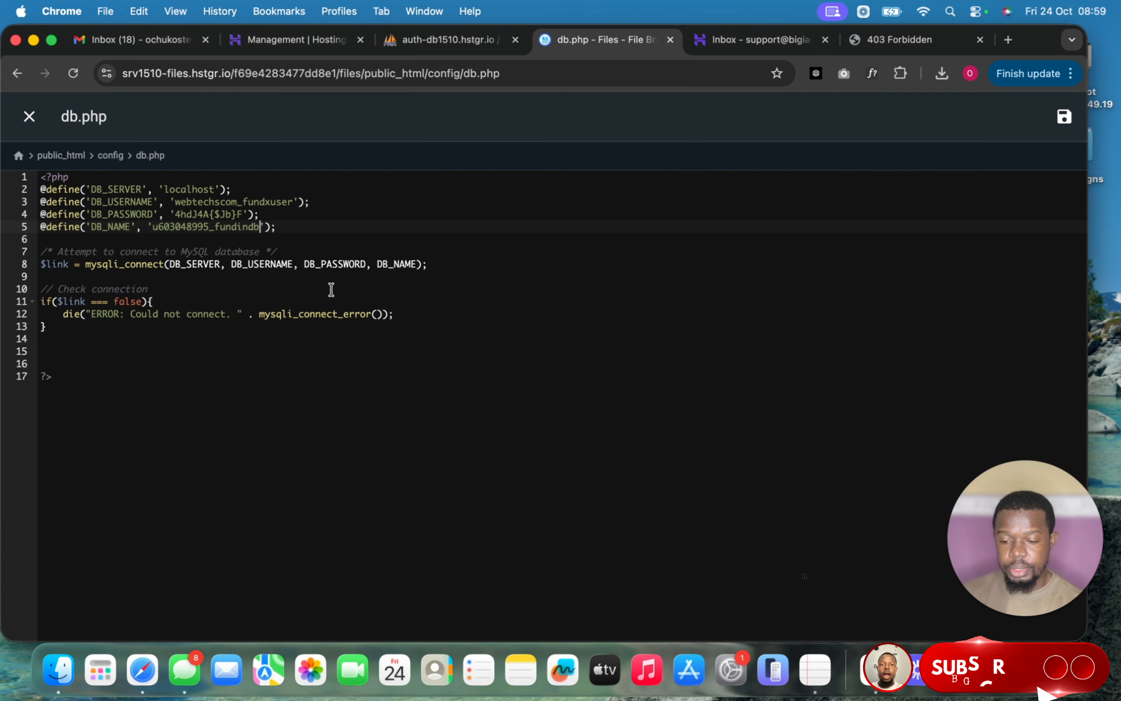
double_click(294, 201)
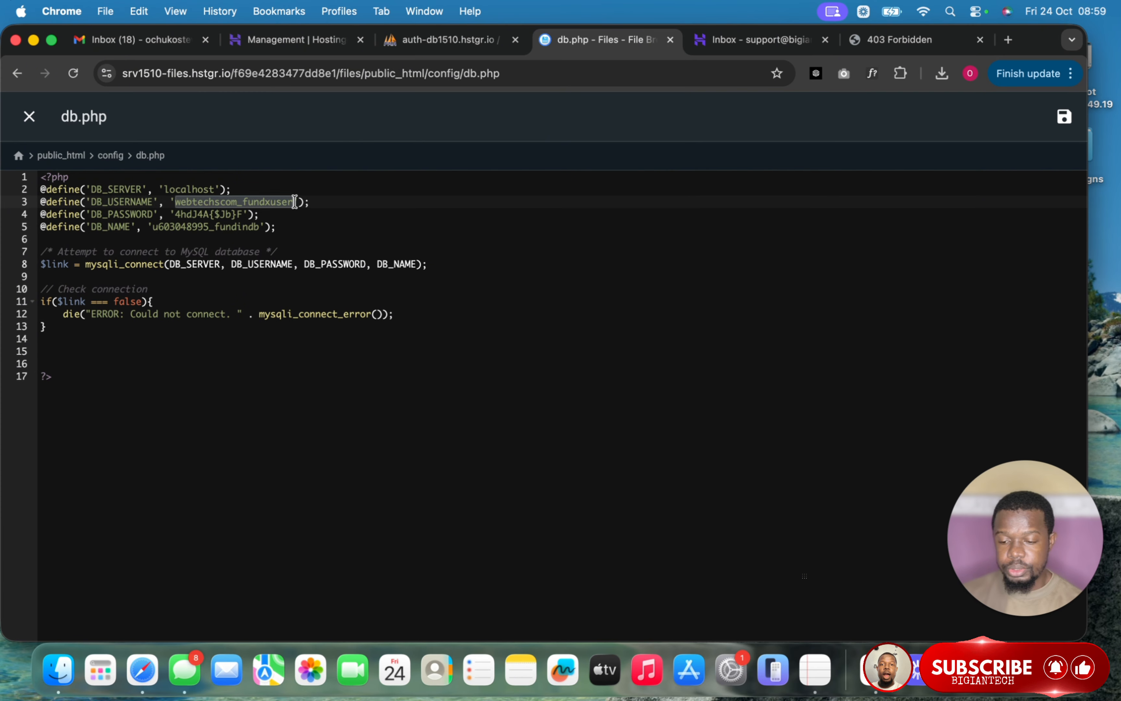
key(super+v)
key(BackSpace)
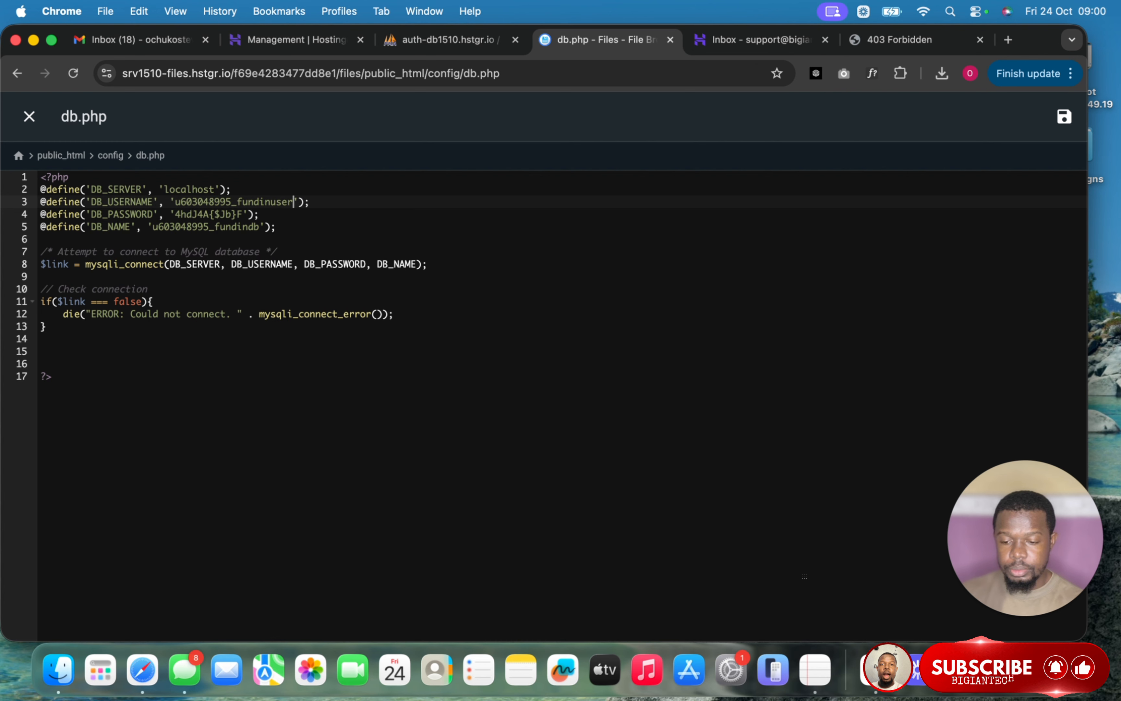
- Replace the DB_PASSWORD value with the new database password and save db.php
click(809, 661)
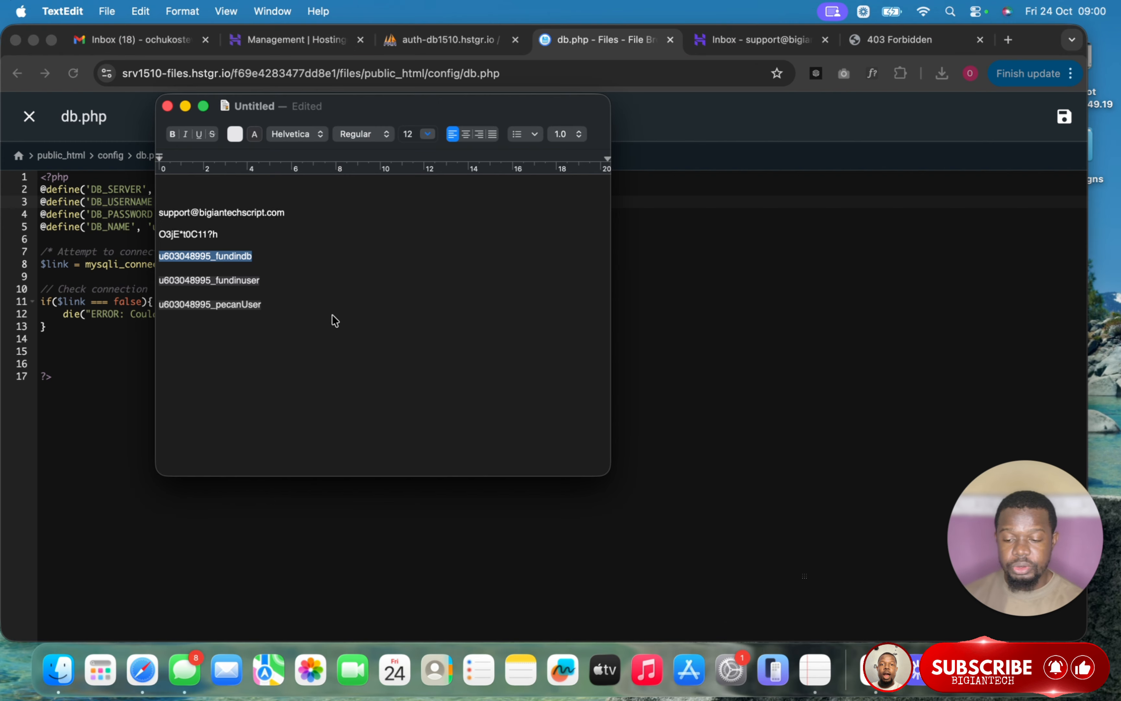
drag(270, 308, 182, 309)
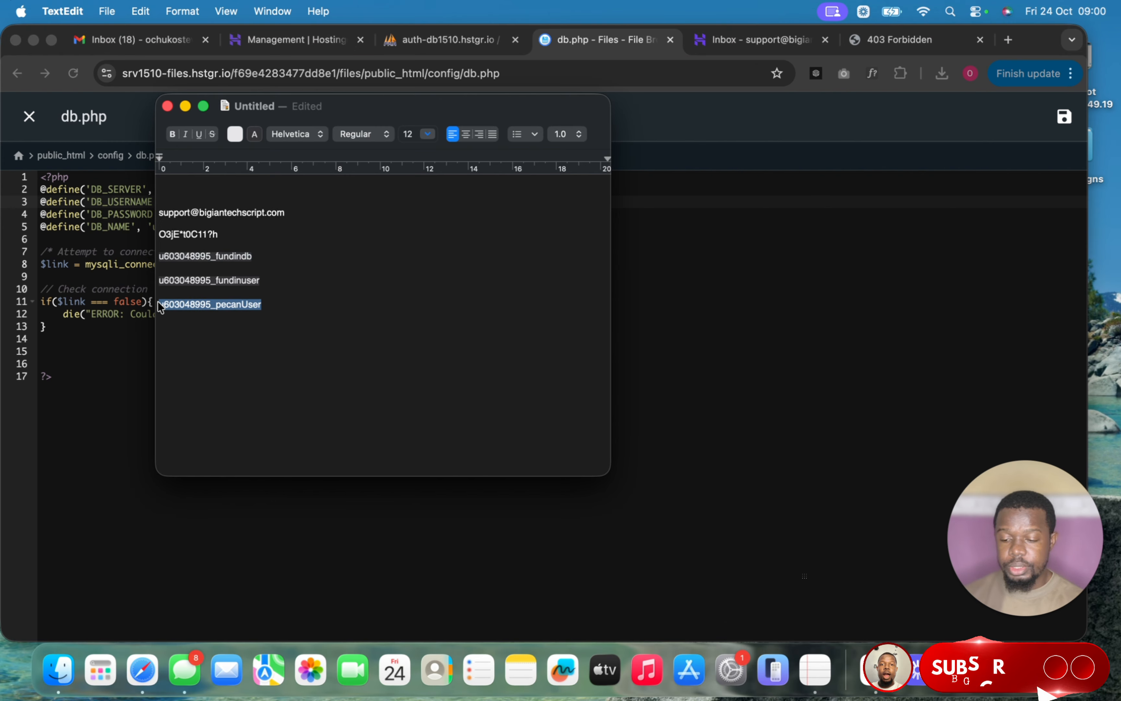
click(746, 360)
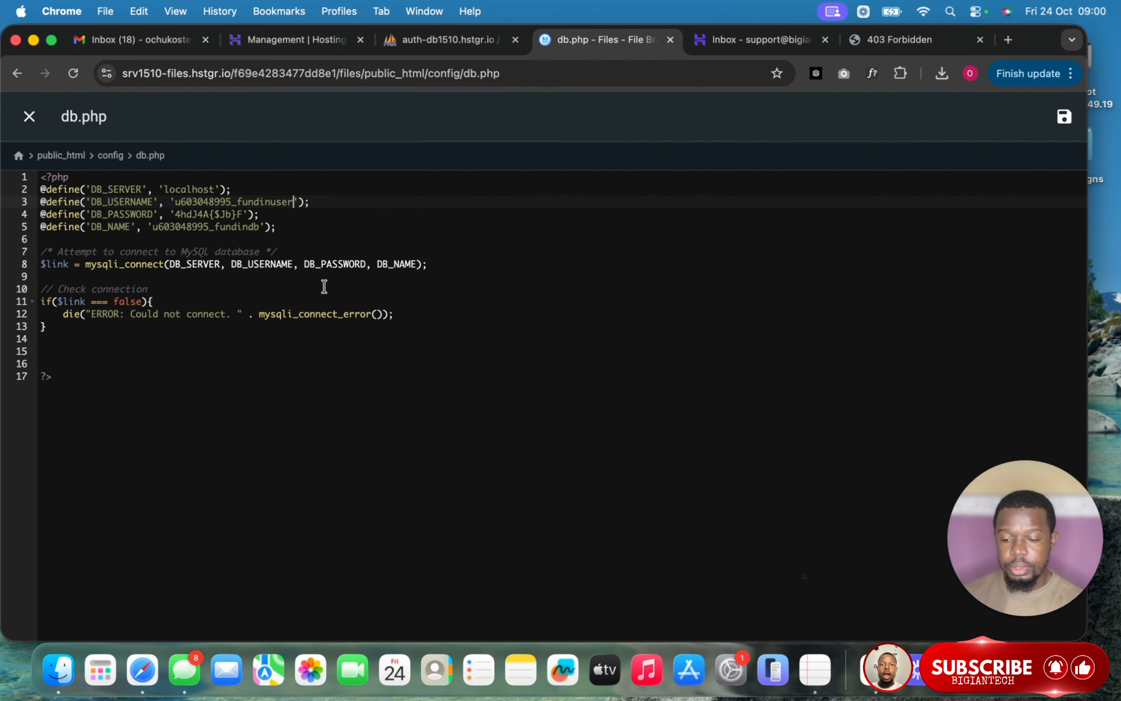
drag(244, 214, 176, 211)
key(super+v)
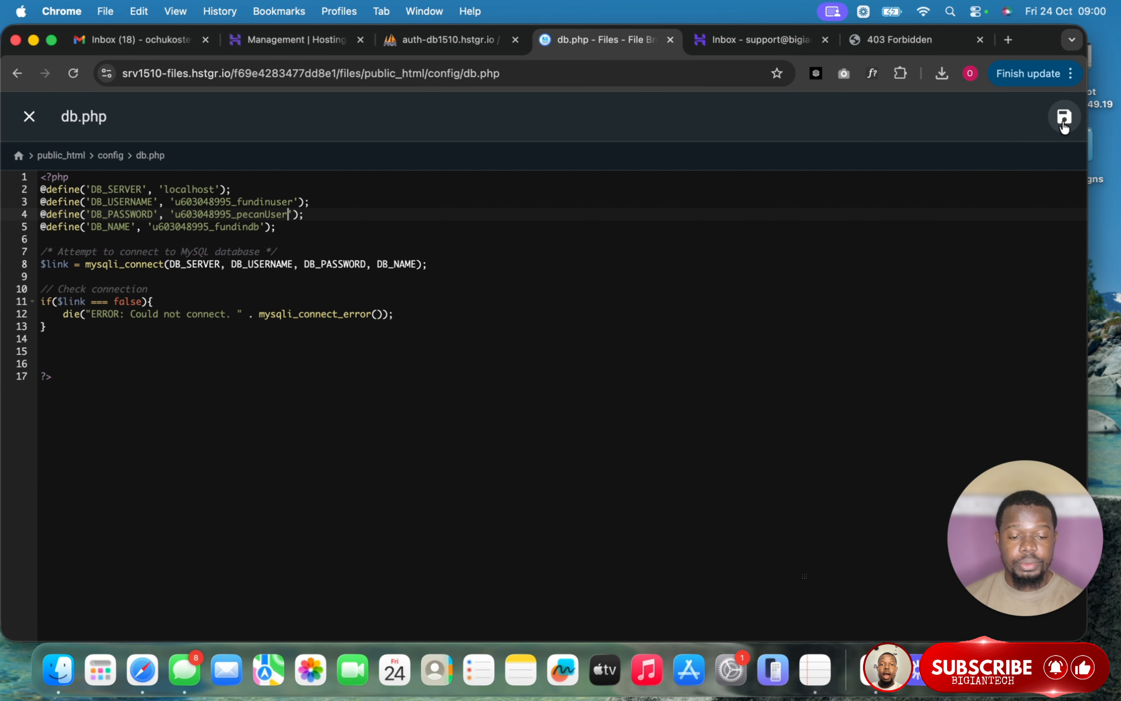
click(29, 116)
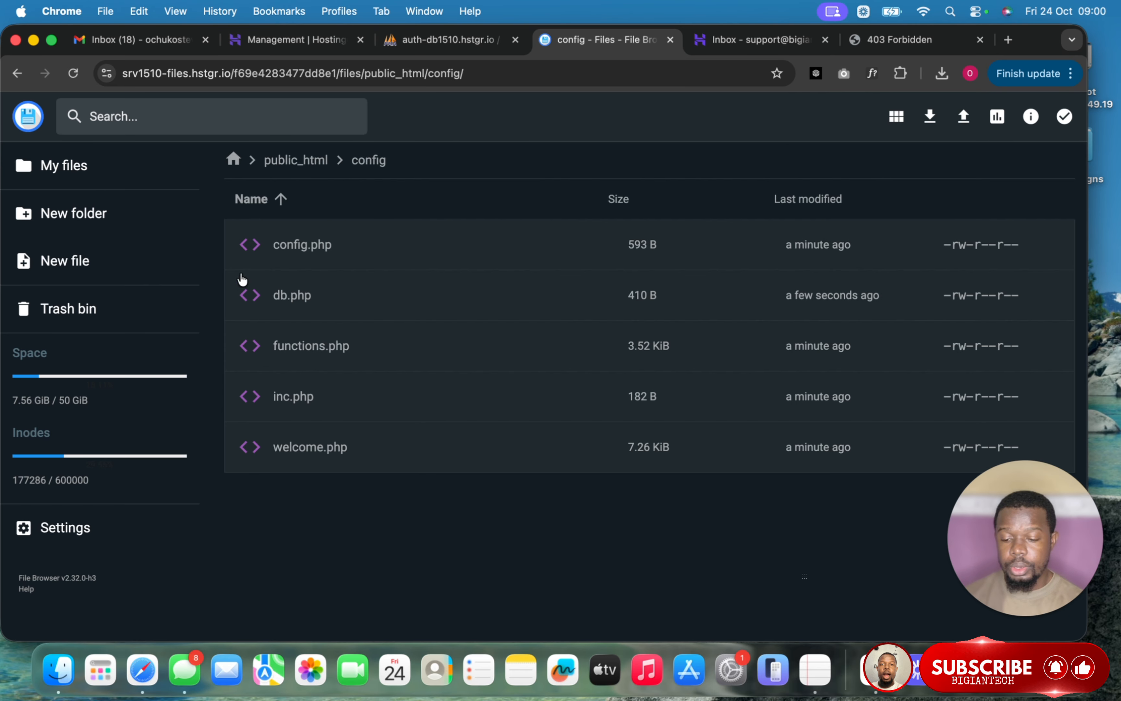
- Go back to public_html in the File Browser, then switch to the site's '403 Forbidden' tab
click(308, 160)
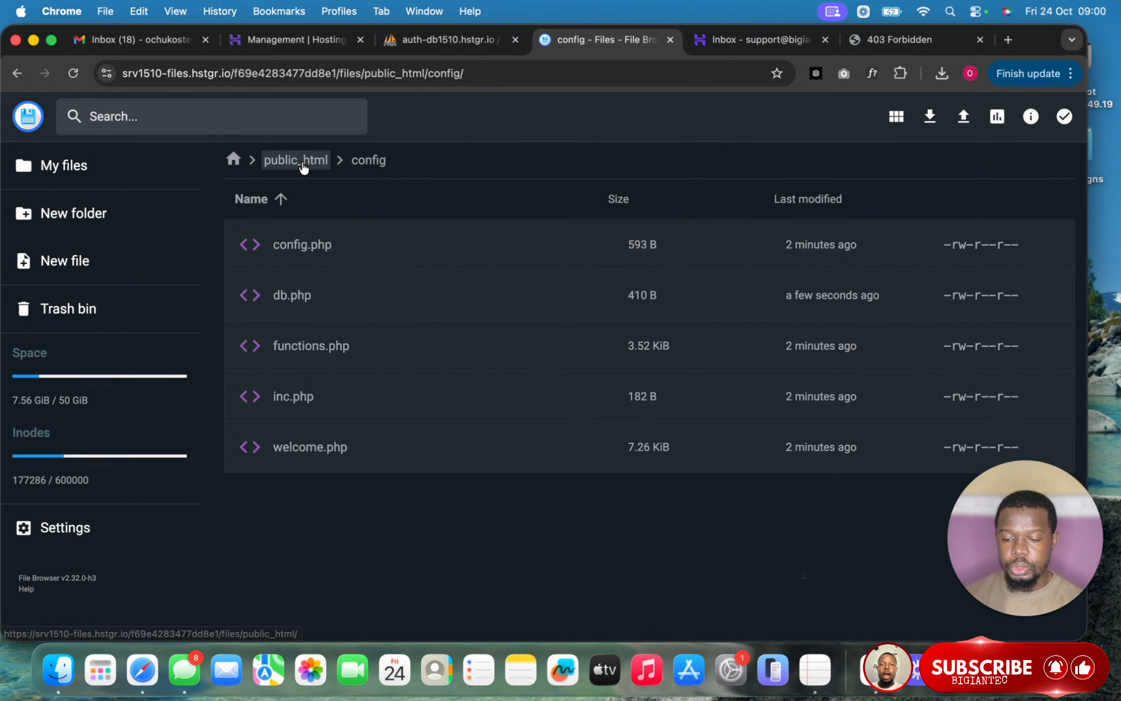
click(303, 163)
scroll(513, 321, down, 6)
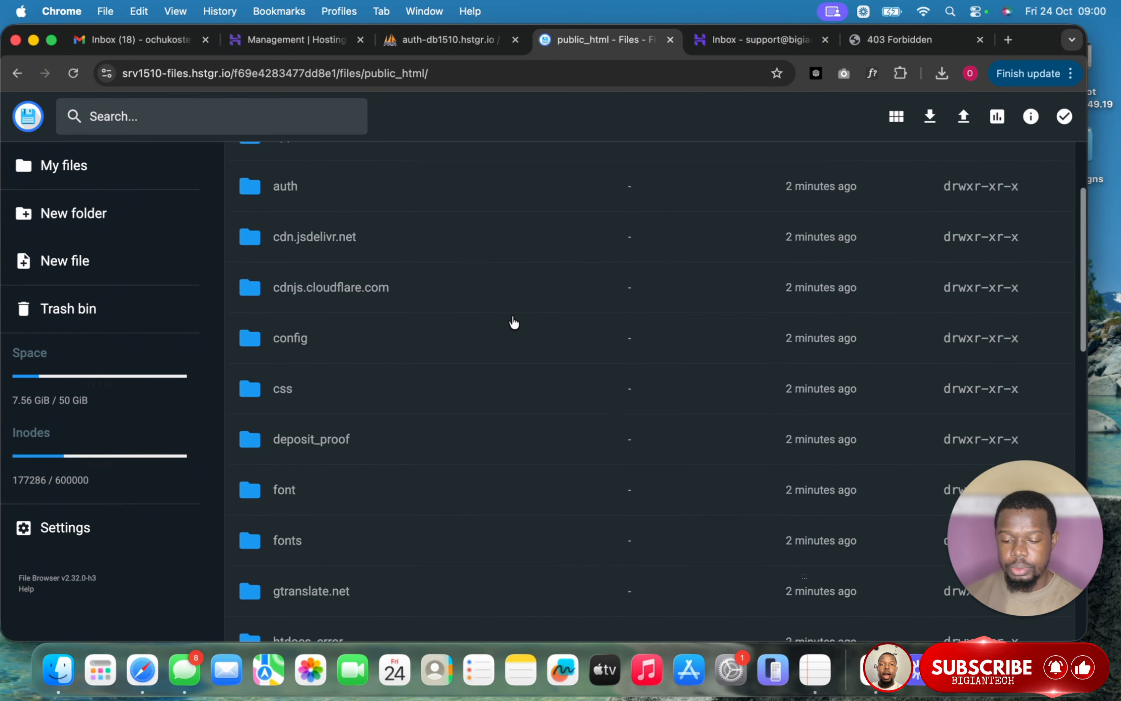
scroll(514, 320, down, 8)
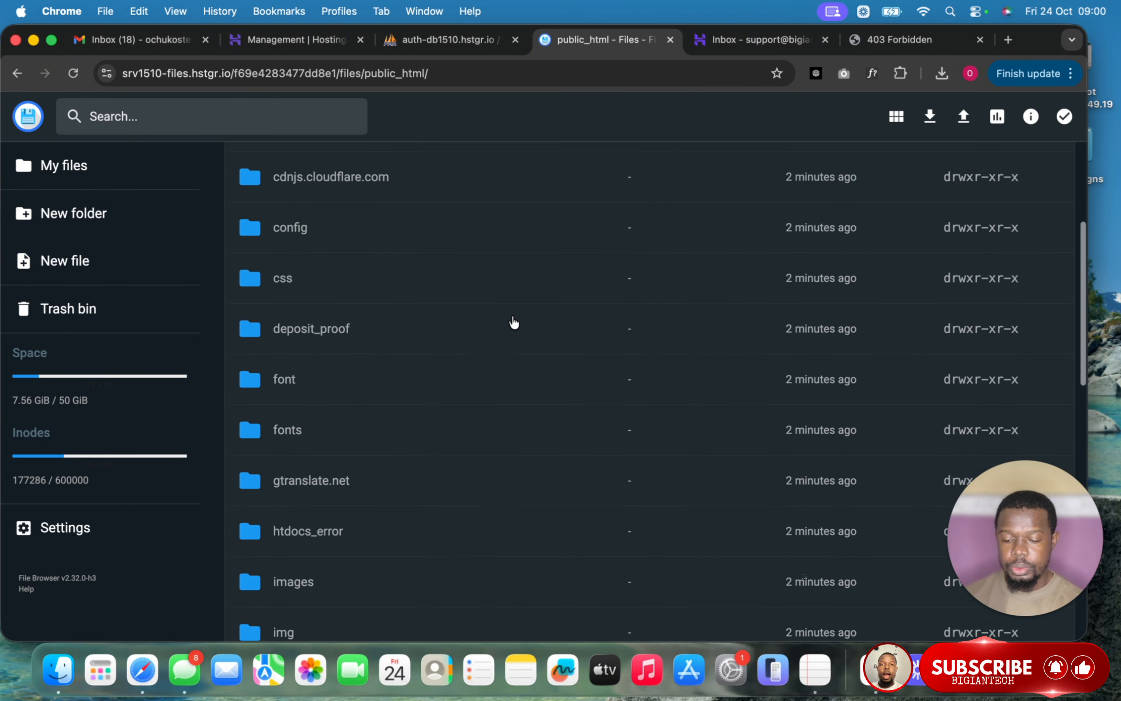
click(923, 40)
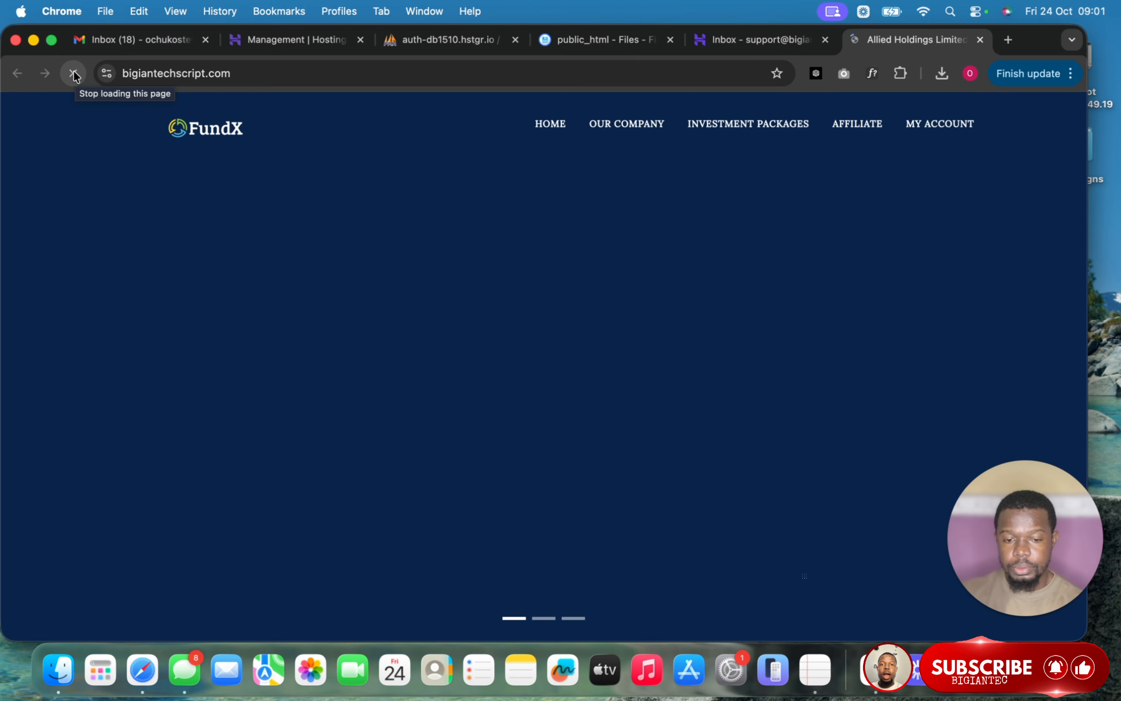
- Scroll through the now-loading FundX homepage and choose Login from the MY ACCOUNT menu
scroll(428, 292, down, 8)
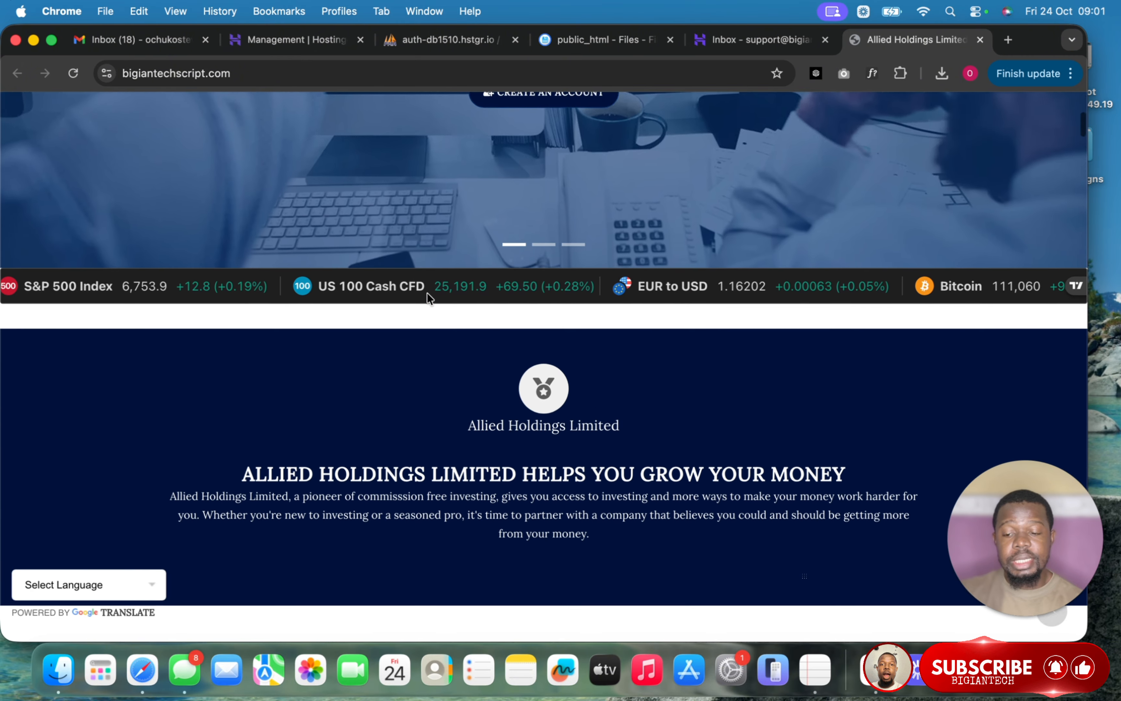
scroll(427, 295, down, 5)
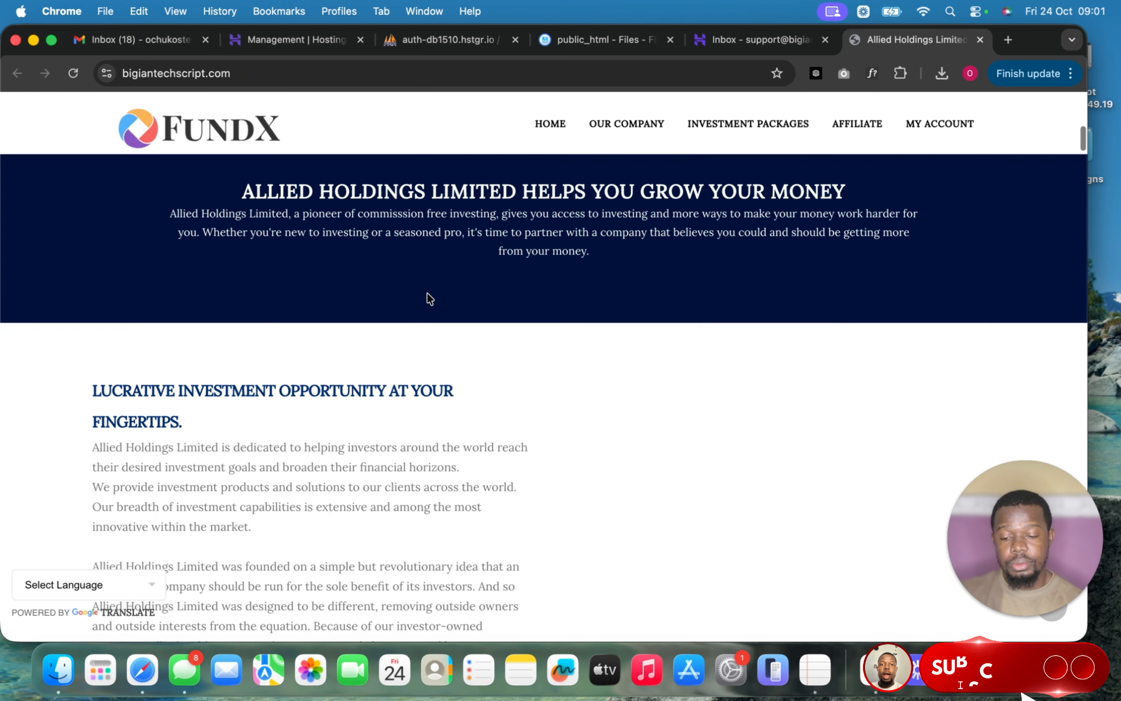
scroll(430, 299, down, 10)
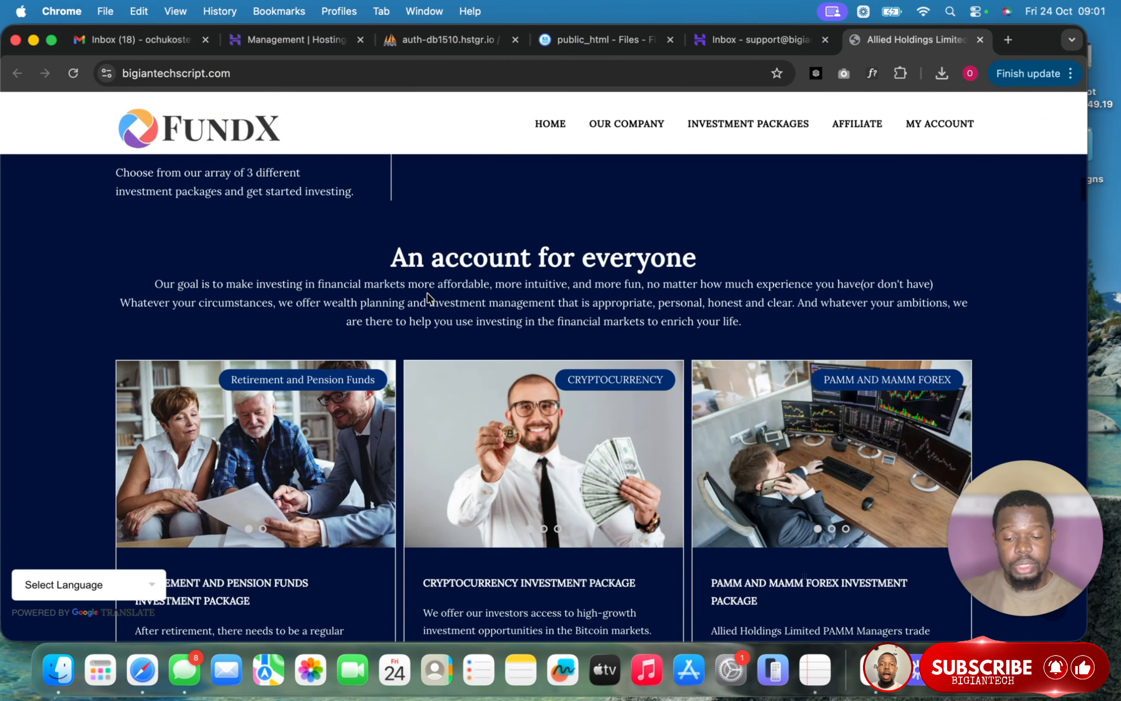
scroll(428, 293, down, 15)
scroll(429, 295, up, 20)
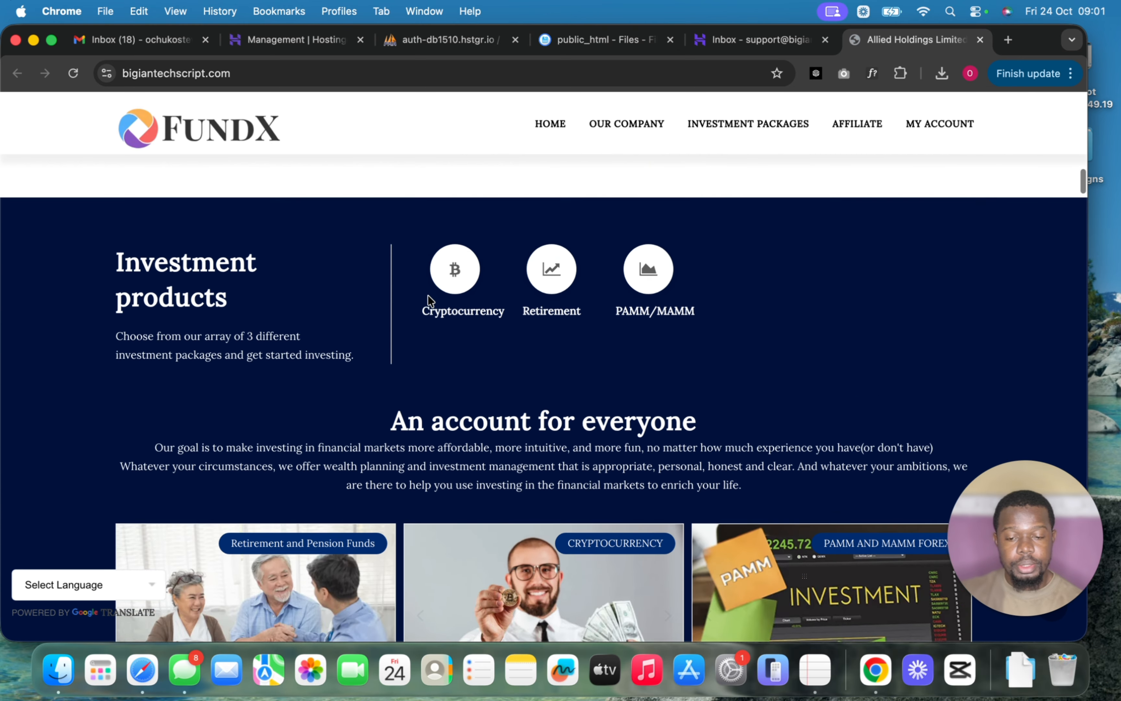
scroll(428, 297, up, 5)
click(964, 126)
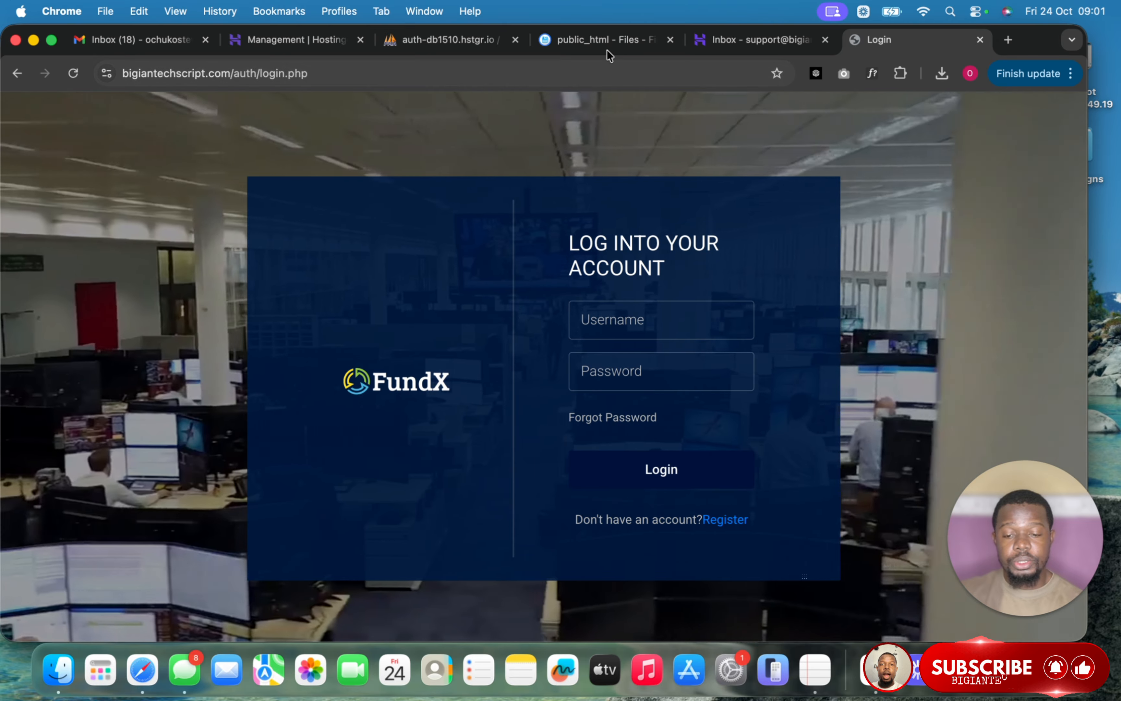
- Open cron_setup in public_html and select its command php -q /home/siteurl/cron.php to copy
click(593, 43)
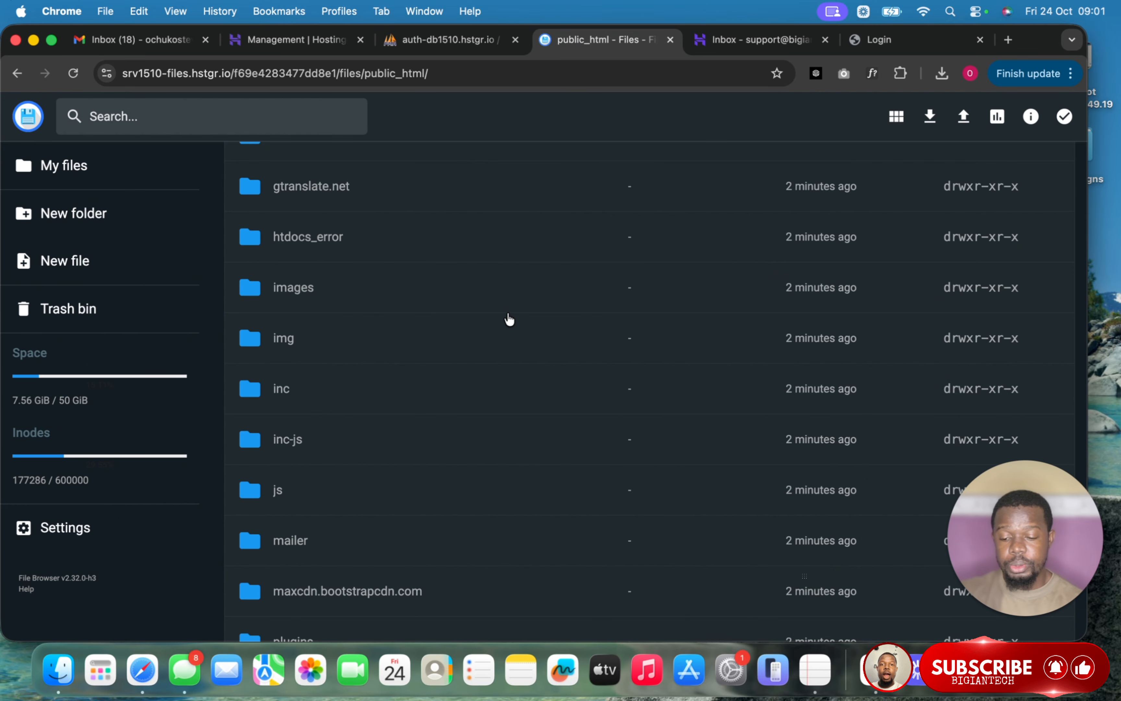
scroll(510, 320, down, 15)
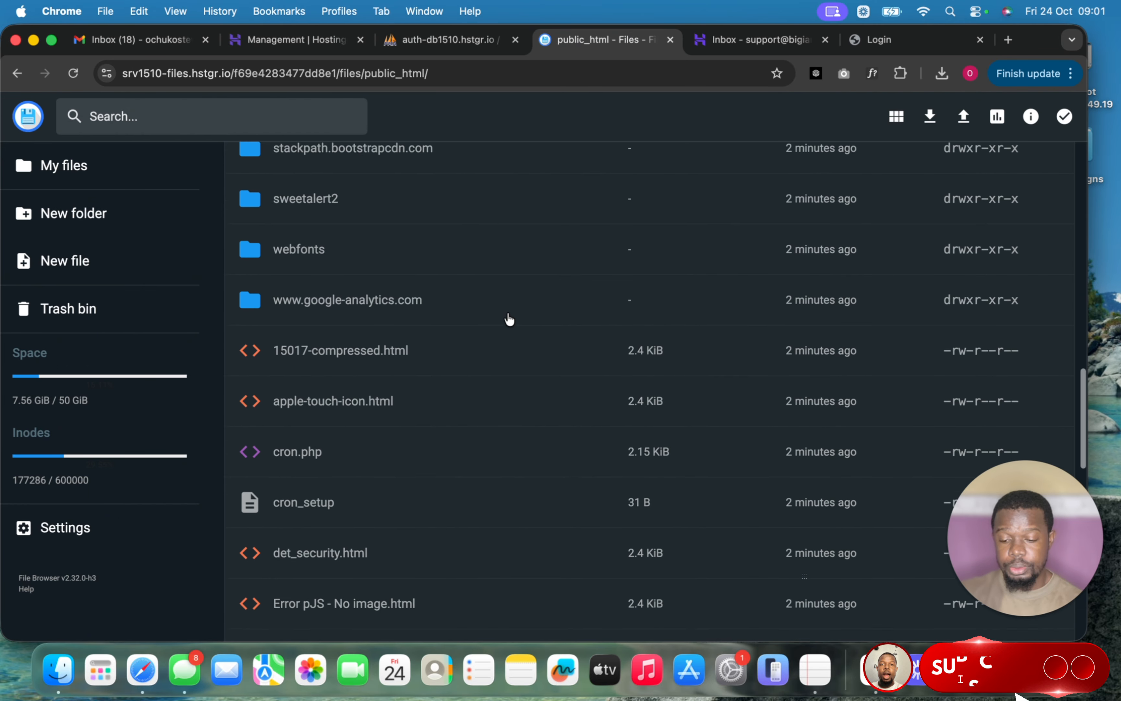
scroll(510, 320, down, 3)
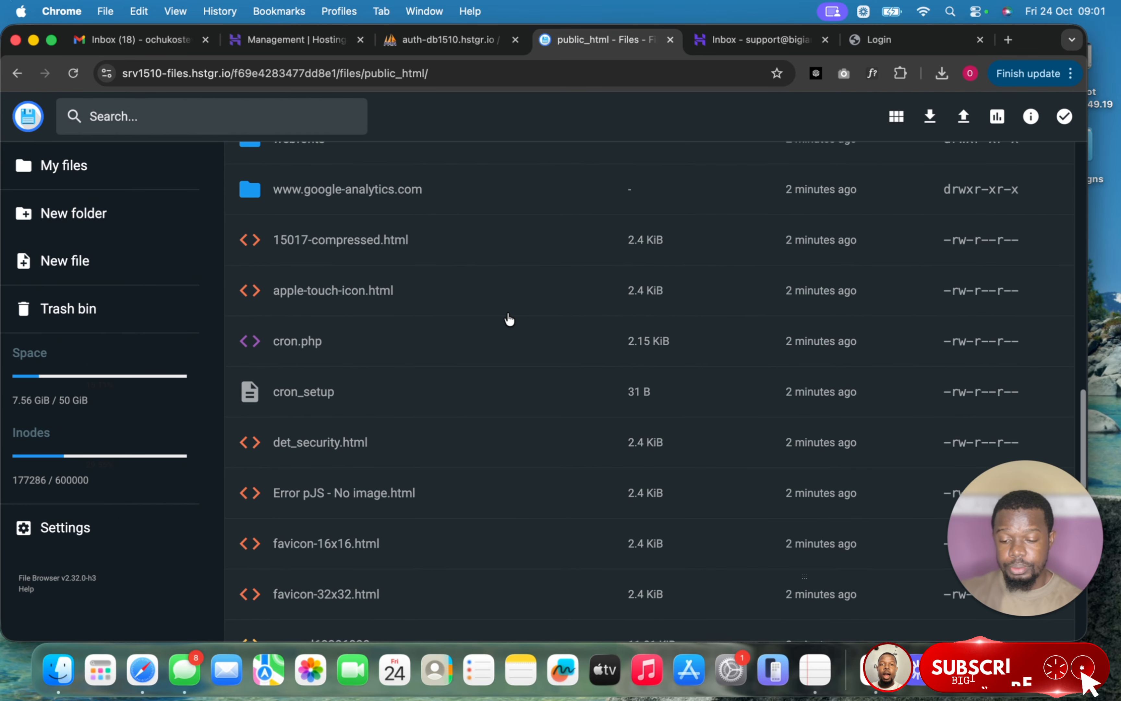
double_click(348, 399)
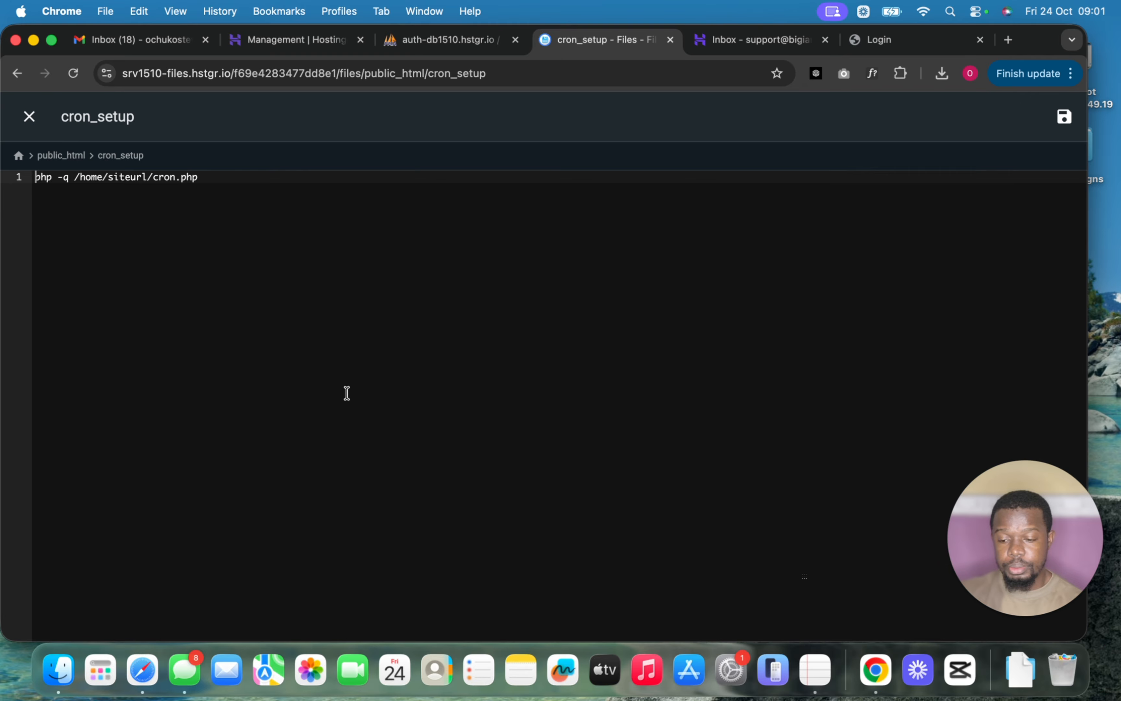
key(super+a)
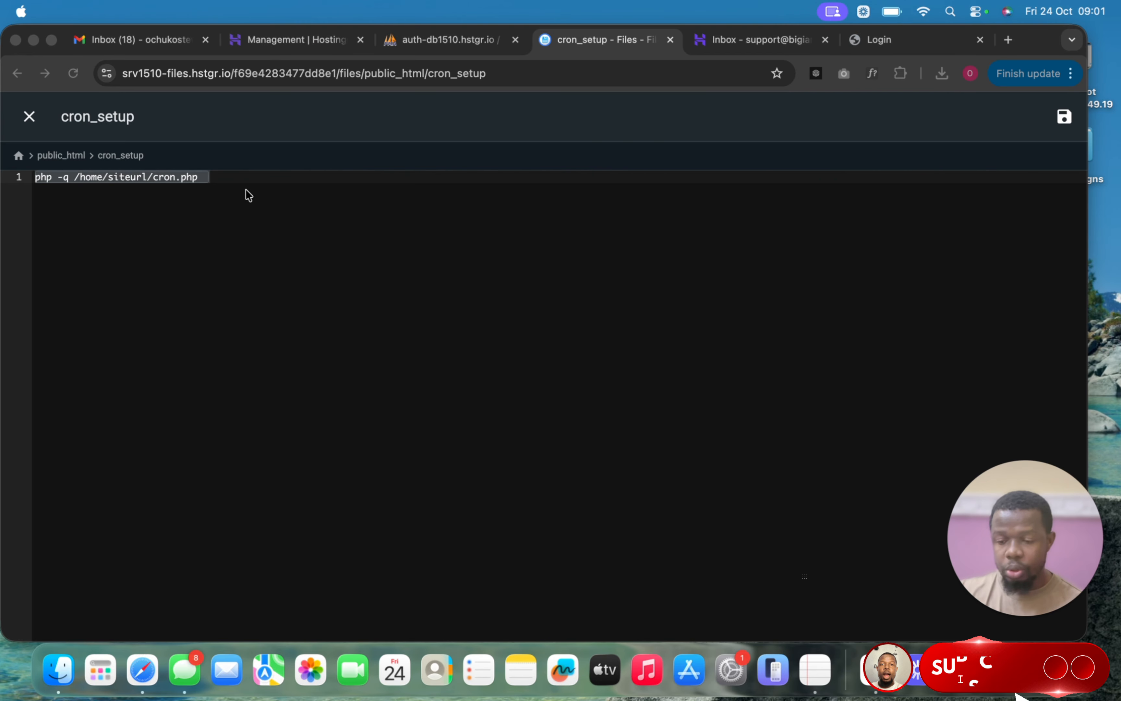
click(28, 117)
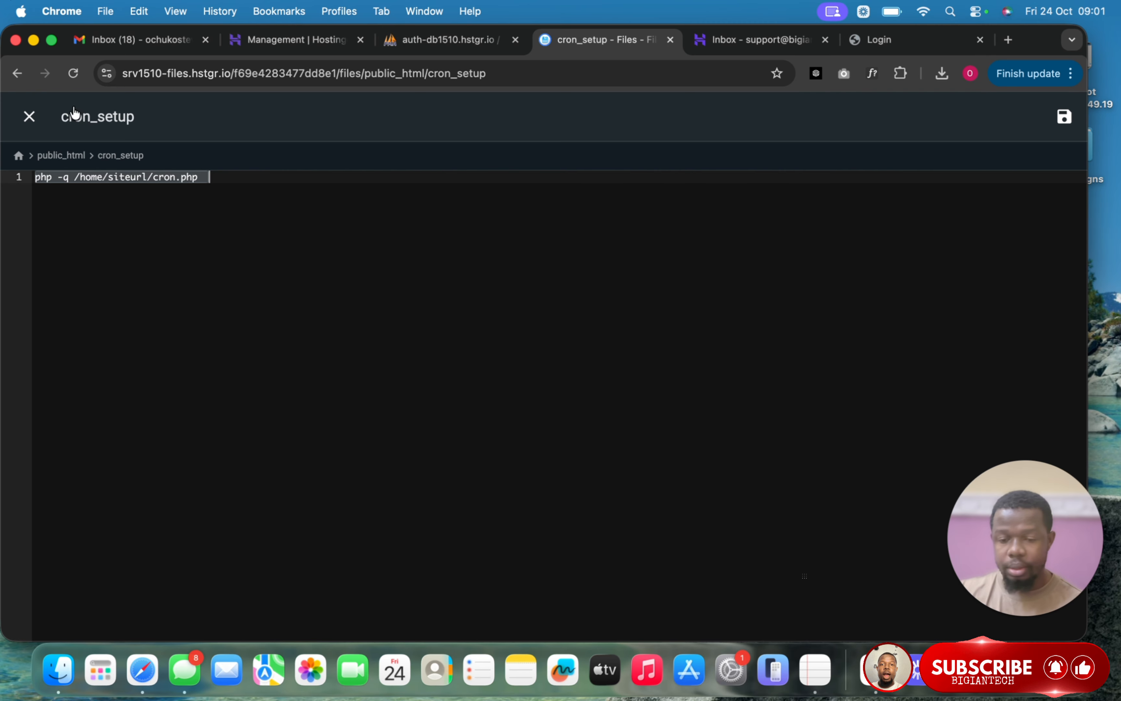
- Open Advanced > Cron Jobs in hPanel and start a Custom job using the copied cron command
click(310, 44)
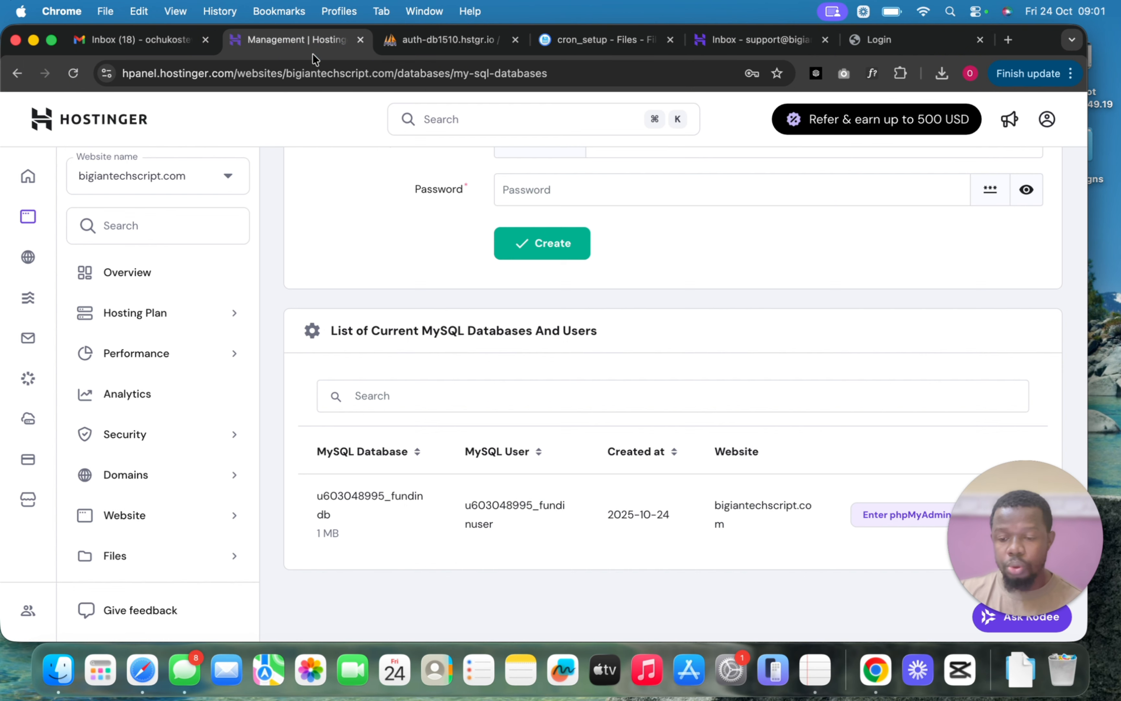
scroll(211, 464, down, 5)
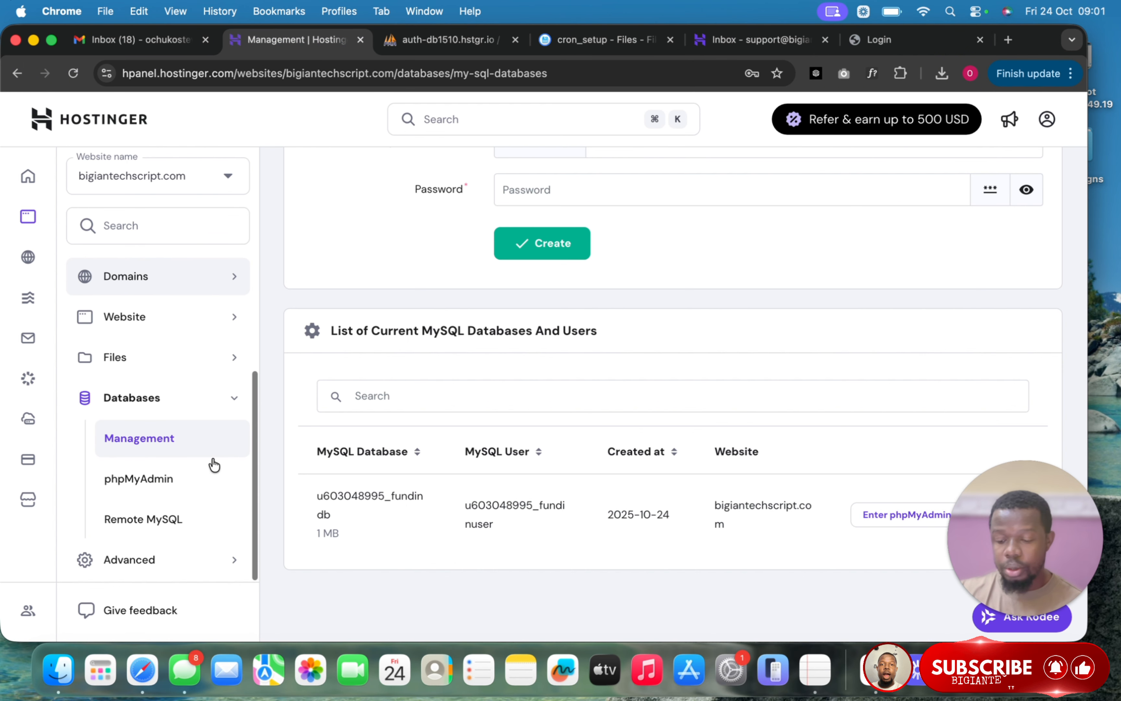
click(180, 562)
scroll(180, 569, down, 5)
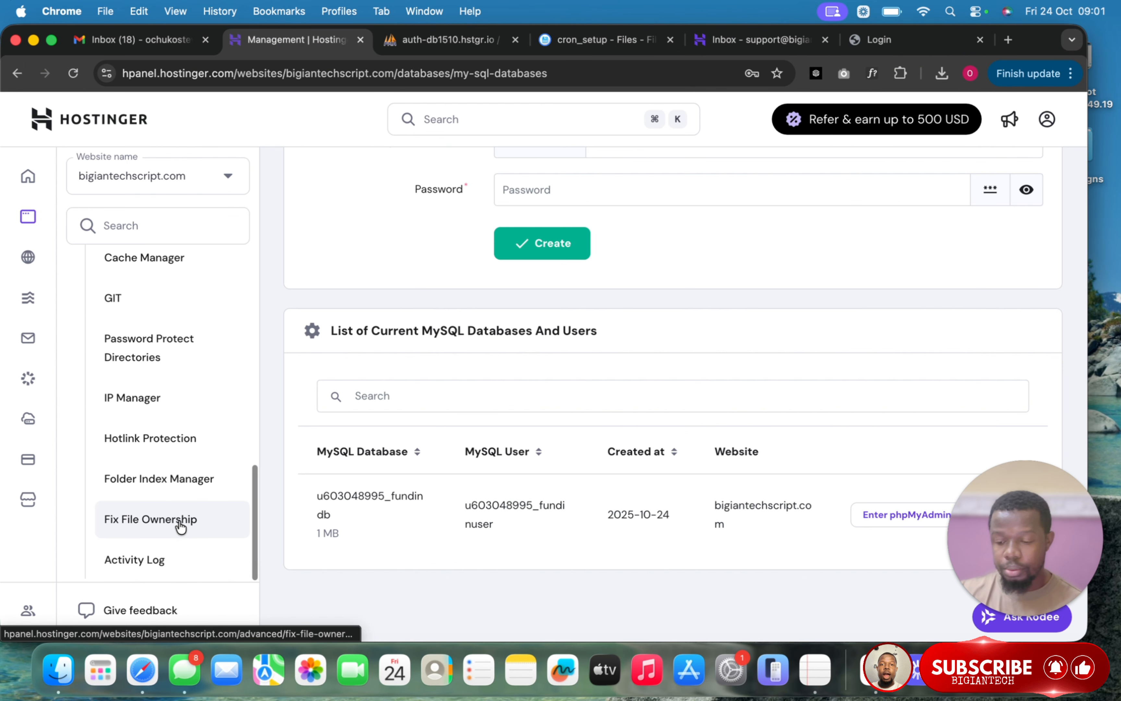
scroll(181, 526, up, 5)
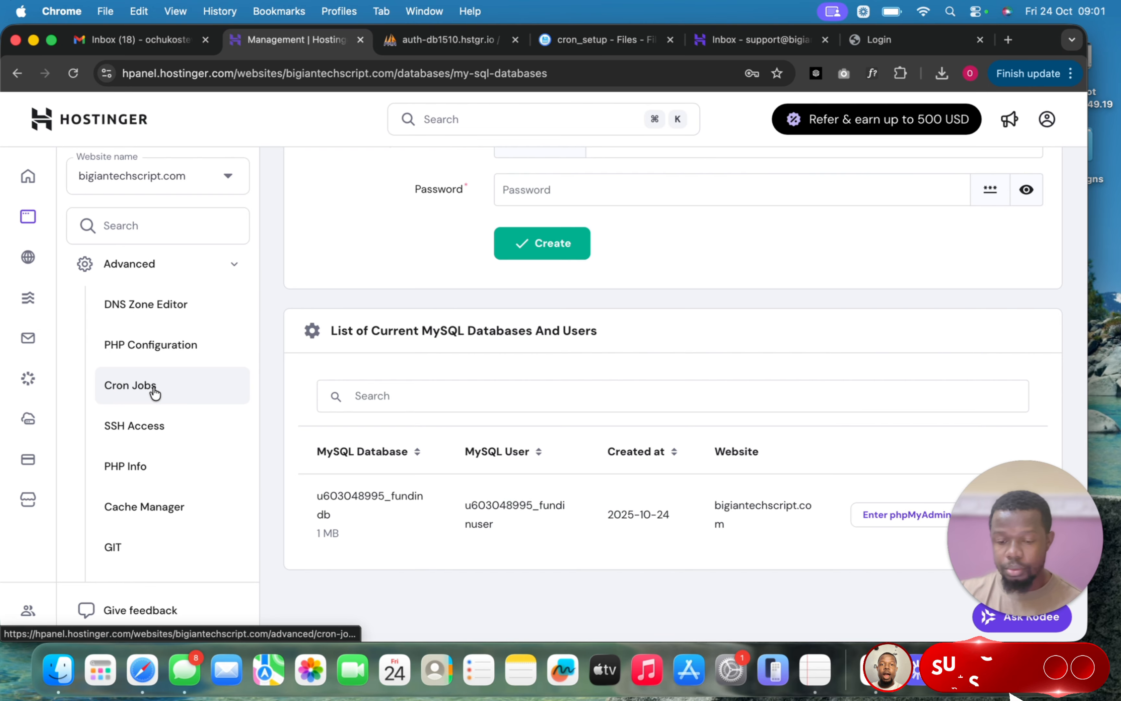
click(155, 393)
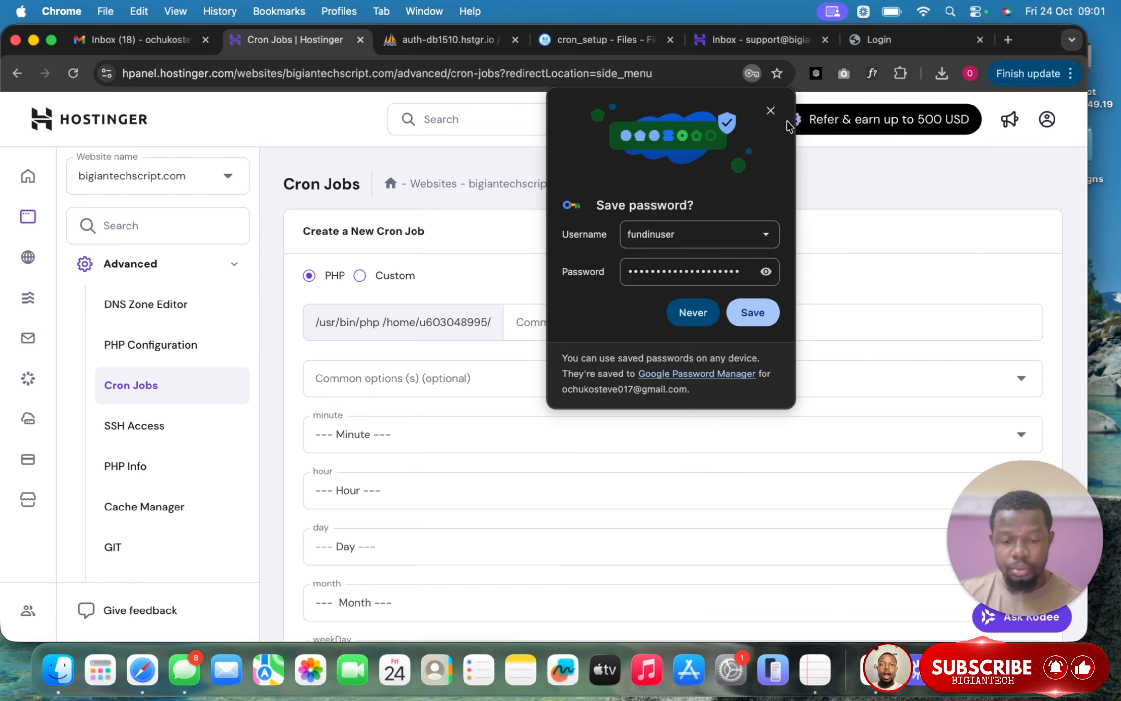
click(771, 111)
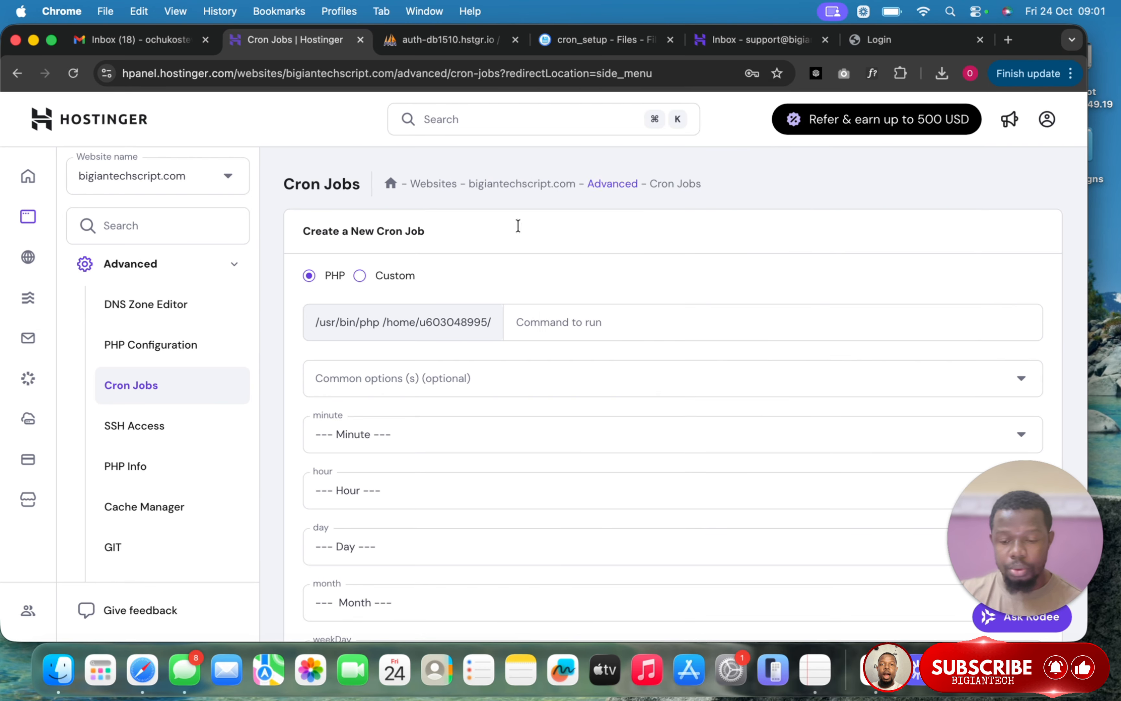
click(360, 276)
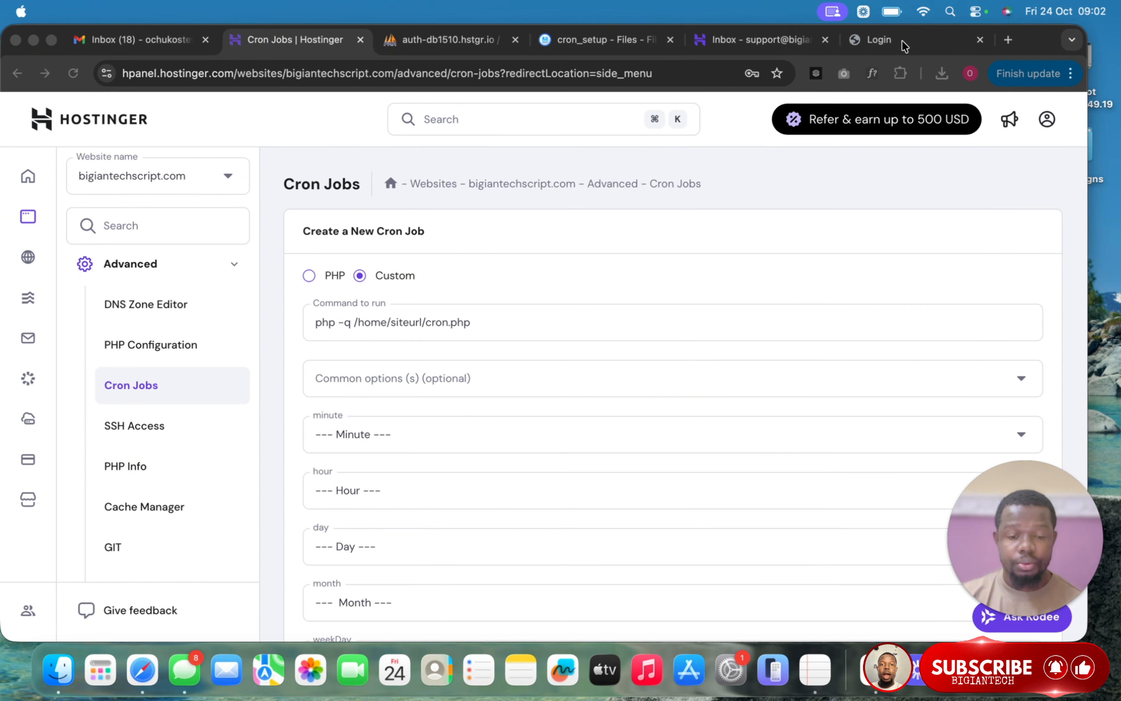
- Copy bigiantechscript.com from the site's address and paste it over 'siteurl' in Command to run
click(879, 39)
drag(230, 72, 143, 73)
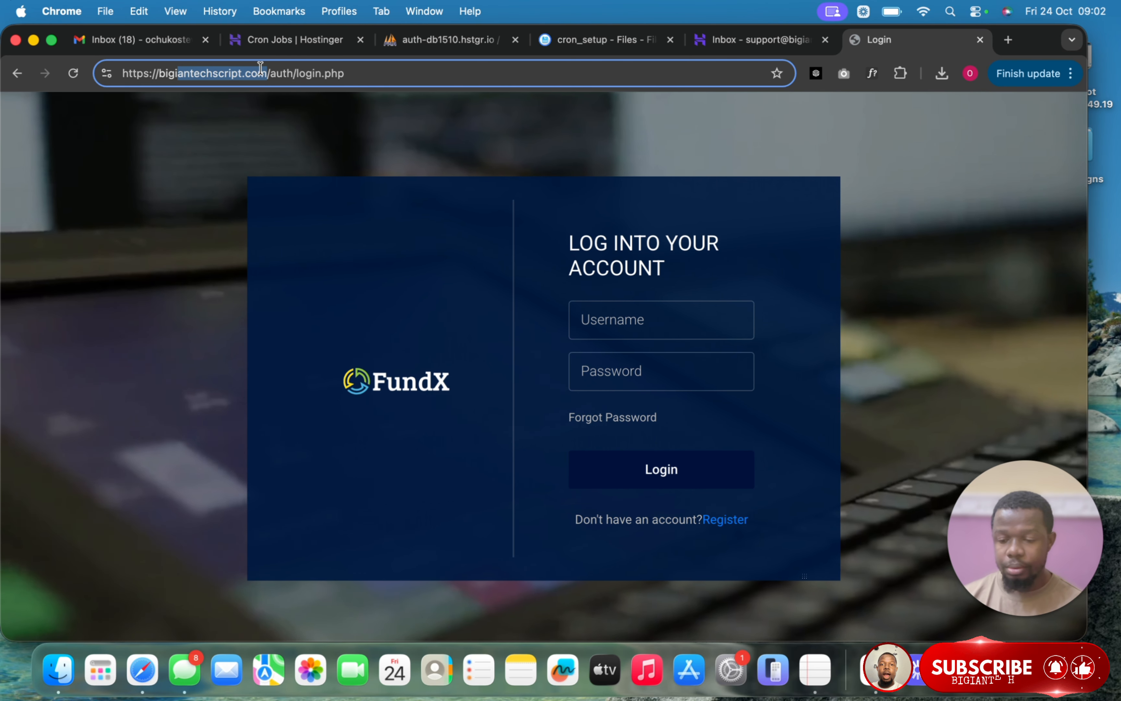
click(264, 69)
drag(266, 73, 160, 75)
key(super+c)
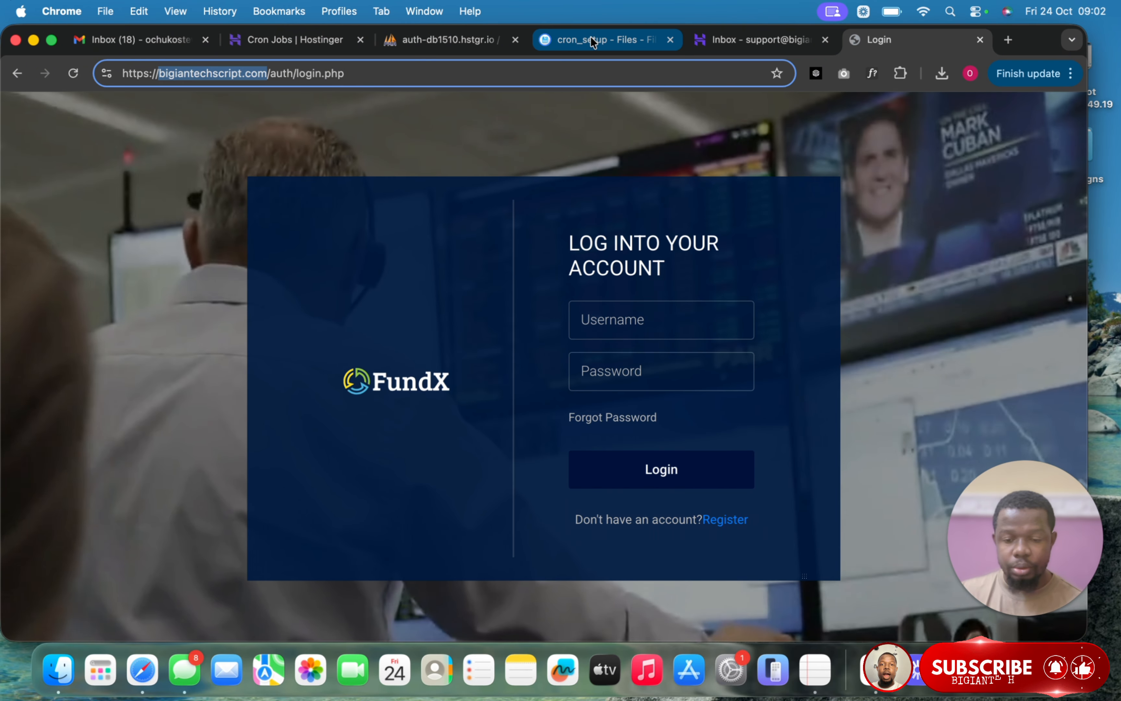
click(593, 43)
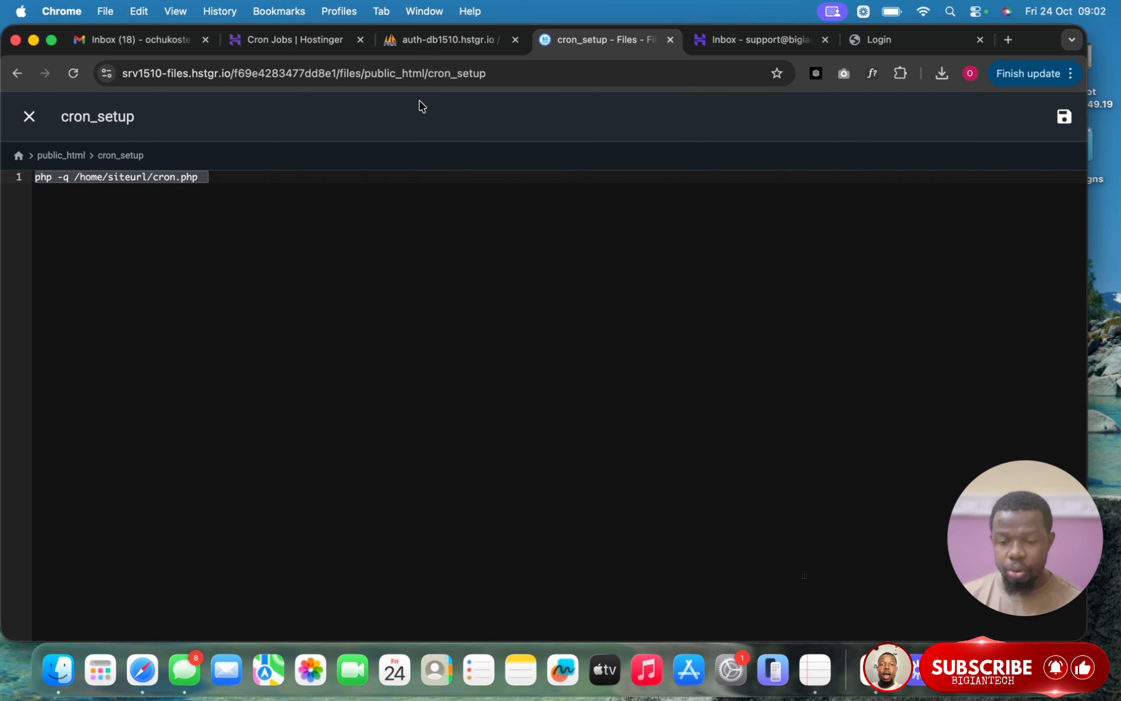
click(301, 39)
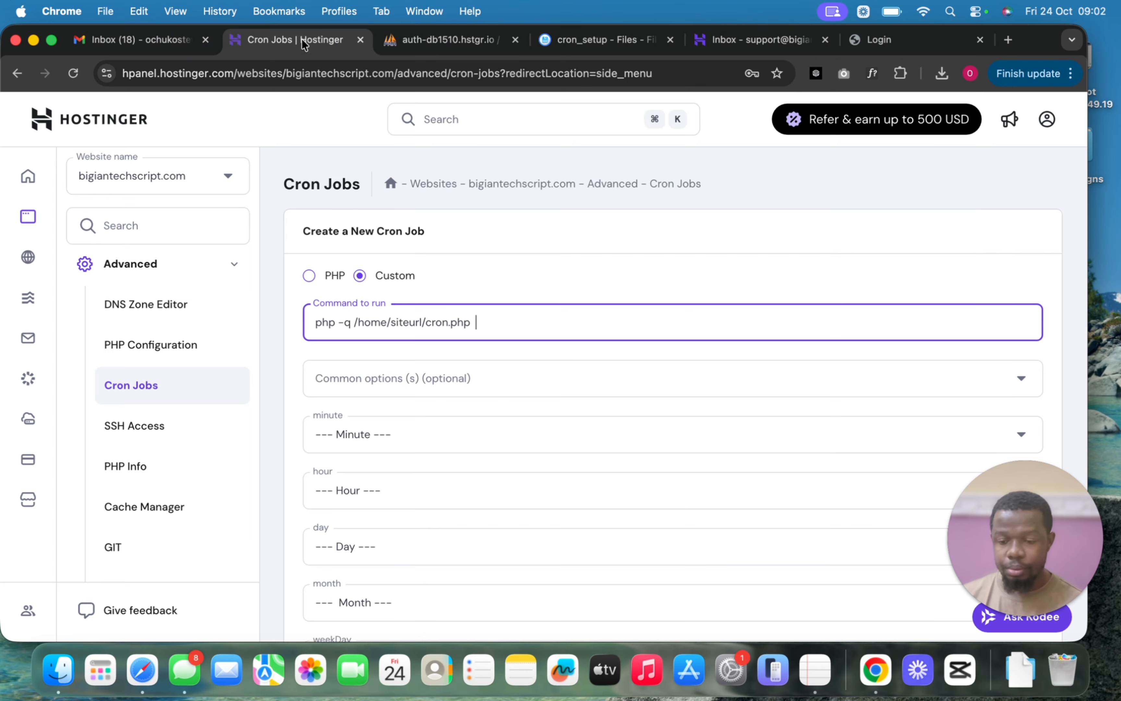
double_click(416, 321)
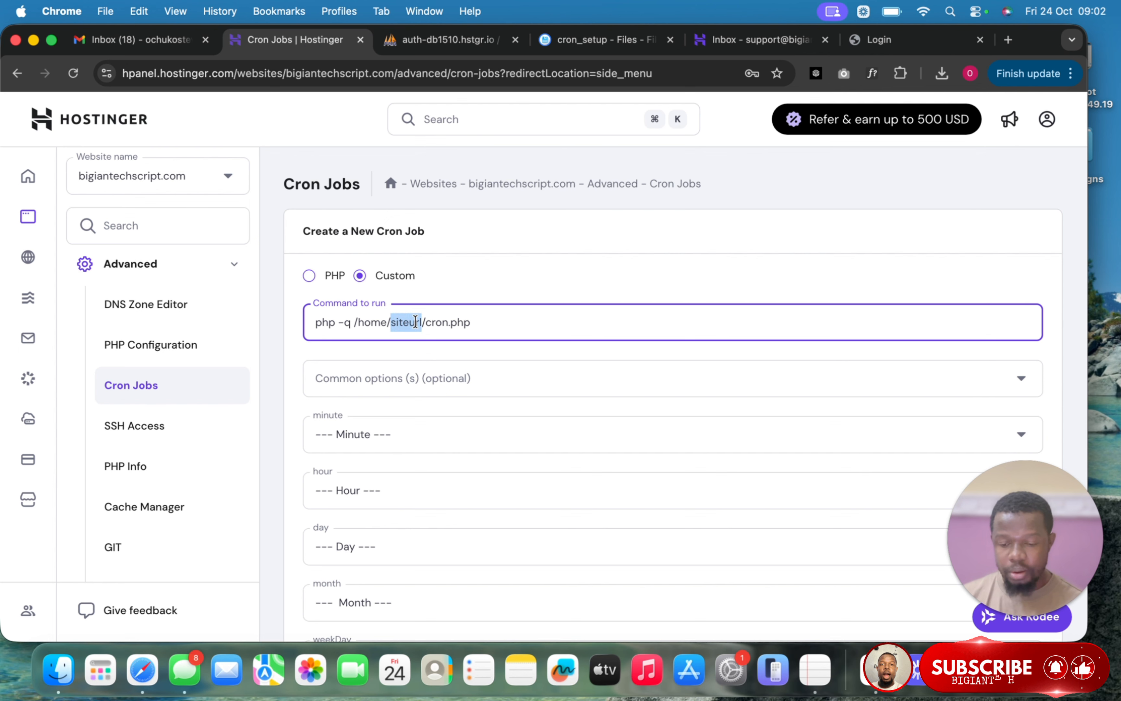
key(super+v)
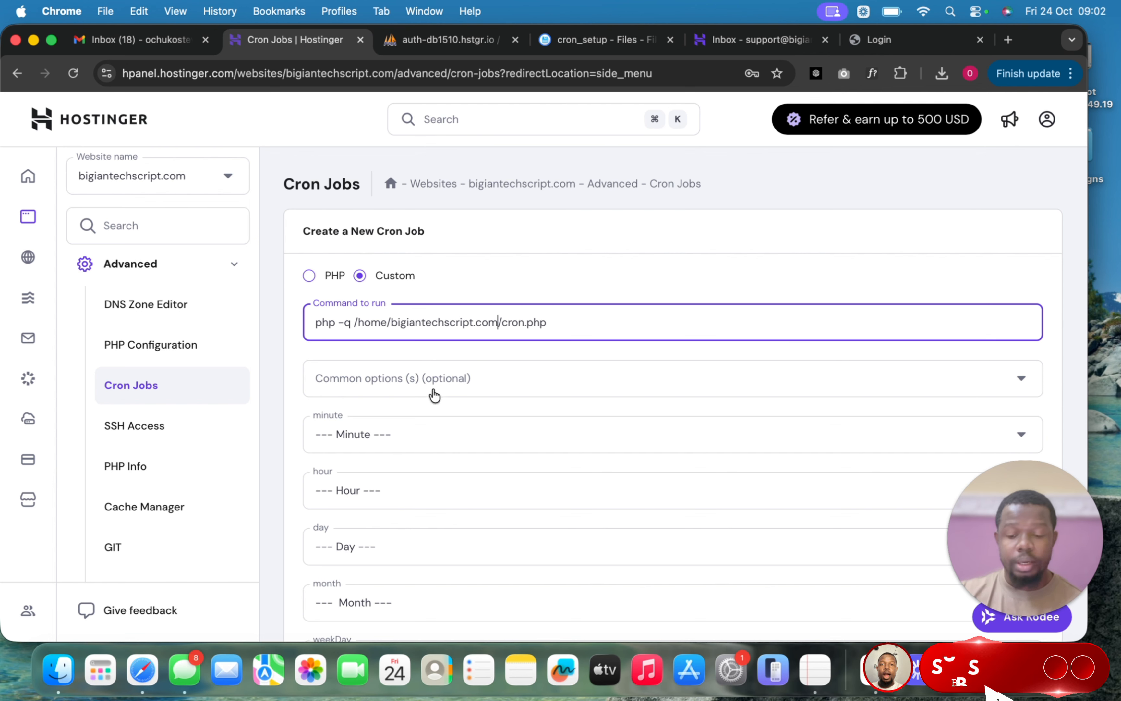
- Set the cron job's minute interval to every 5 minutes (*/5)
scroll(423, 399, down, 3)
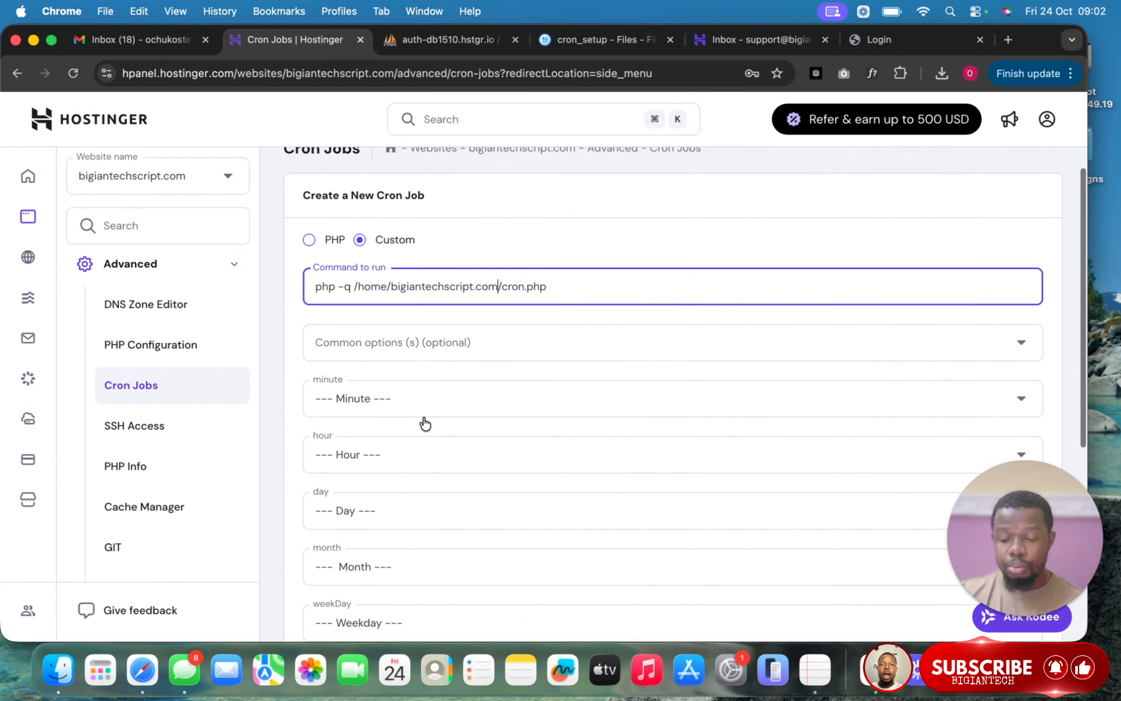
click(438, 353)
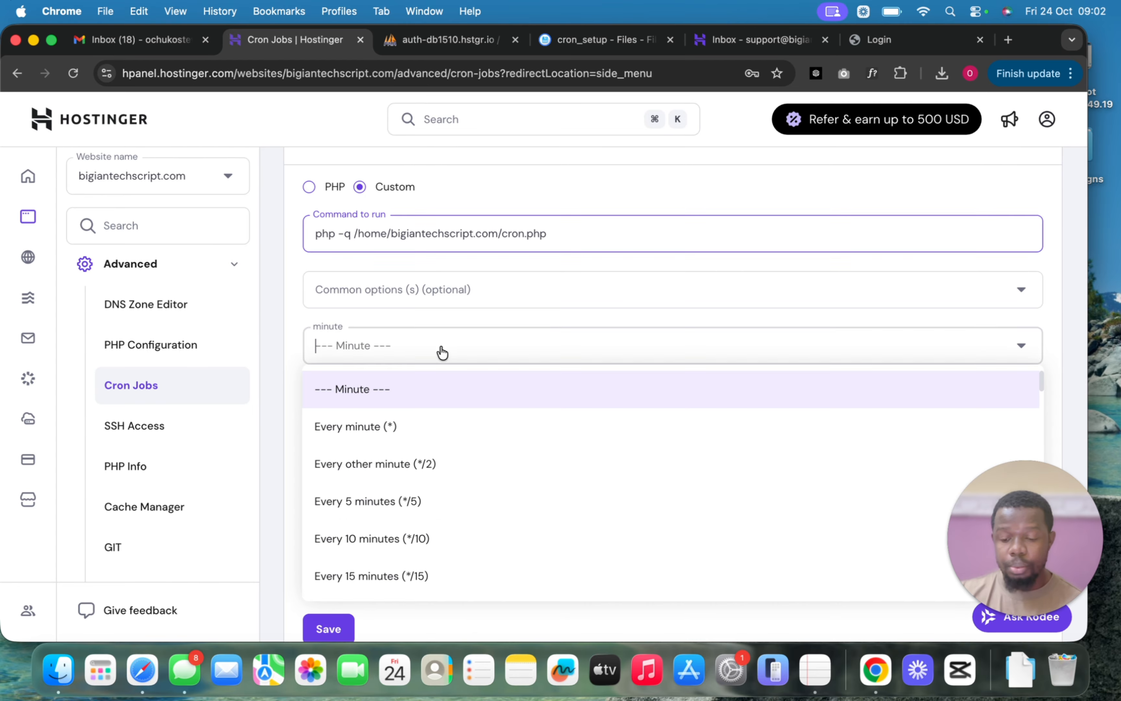
scroll(412, 464, down, 1)
click(406, 452)
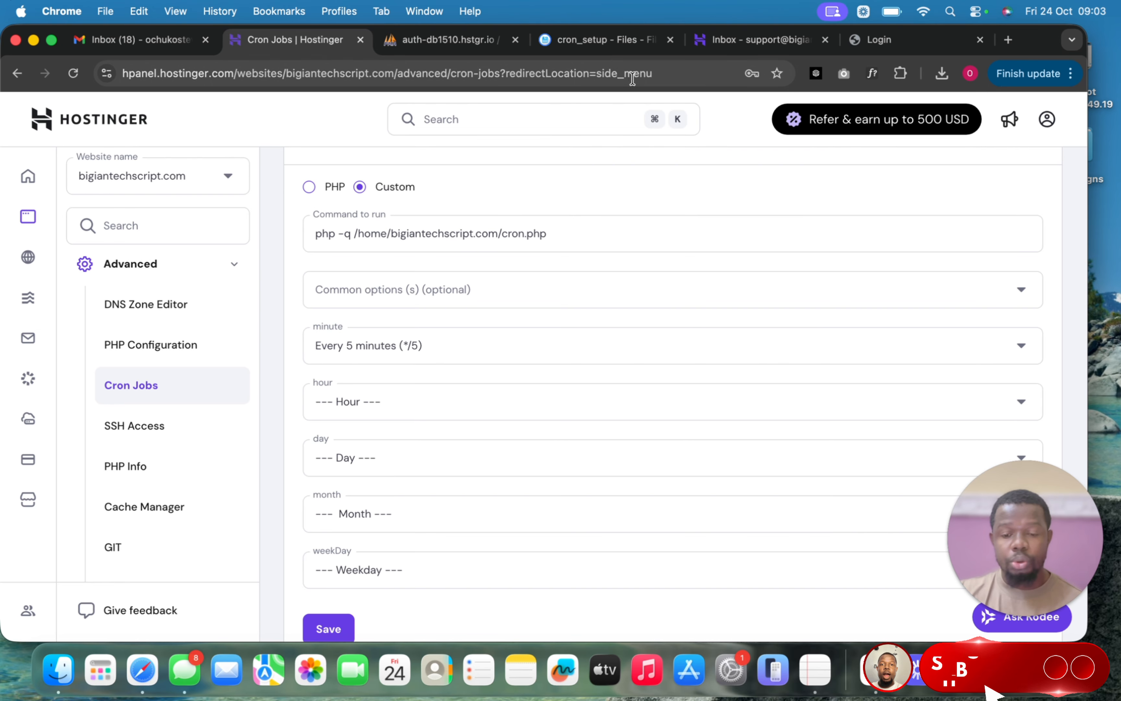
click(601, 44)
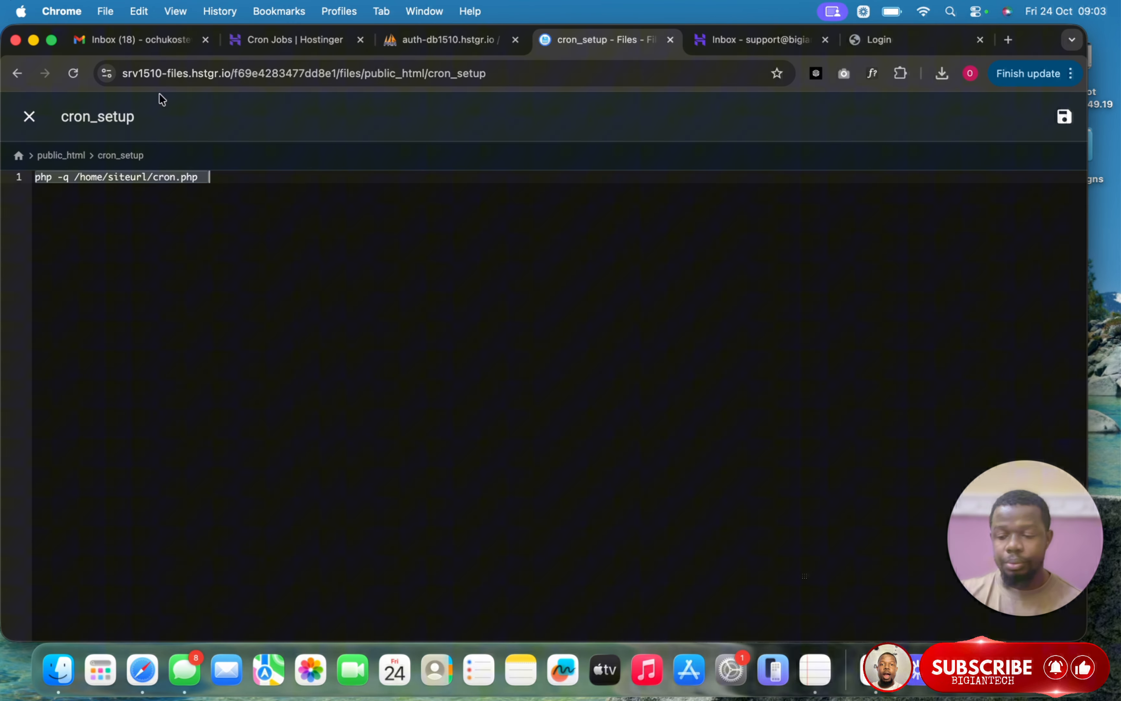
- Close cron_setup and browse the admin table in phpMyAdmin to see the admin login credentials
click(30, 114)
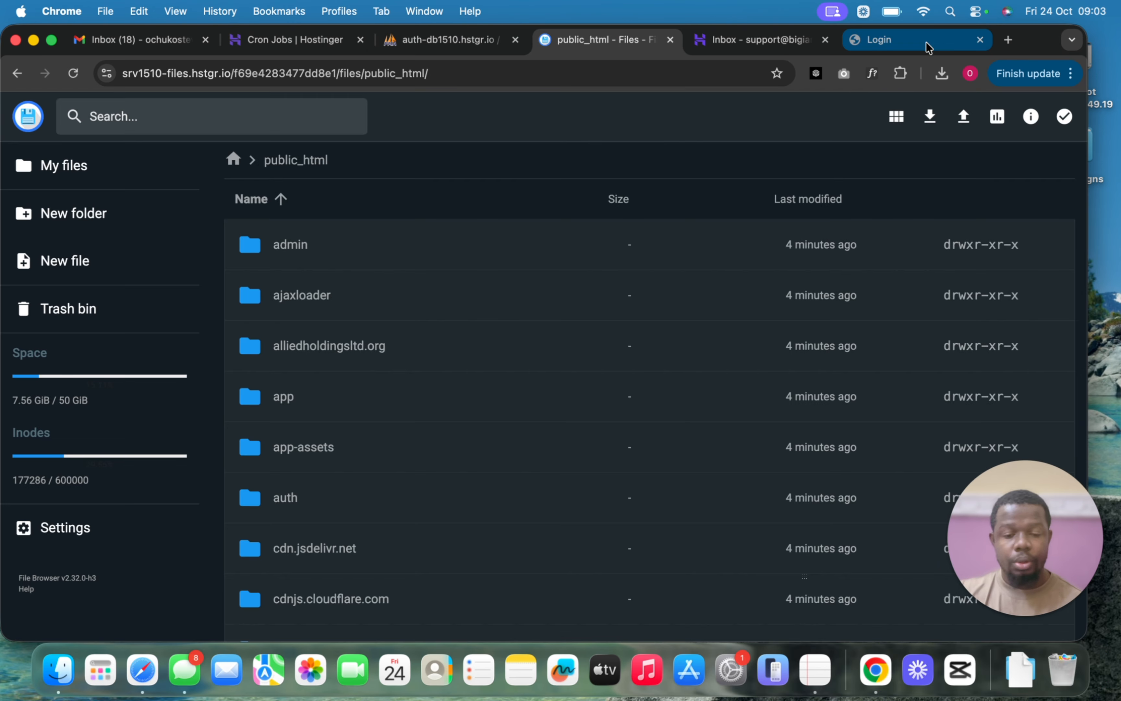
click(924, 42)
click(431, 149)
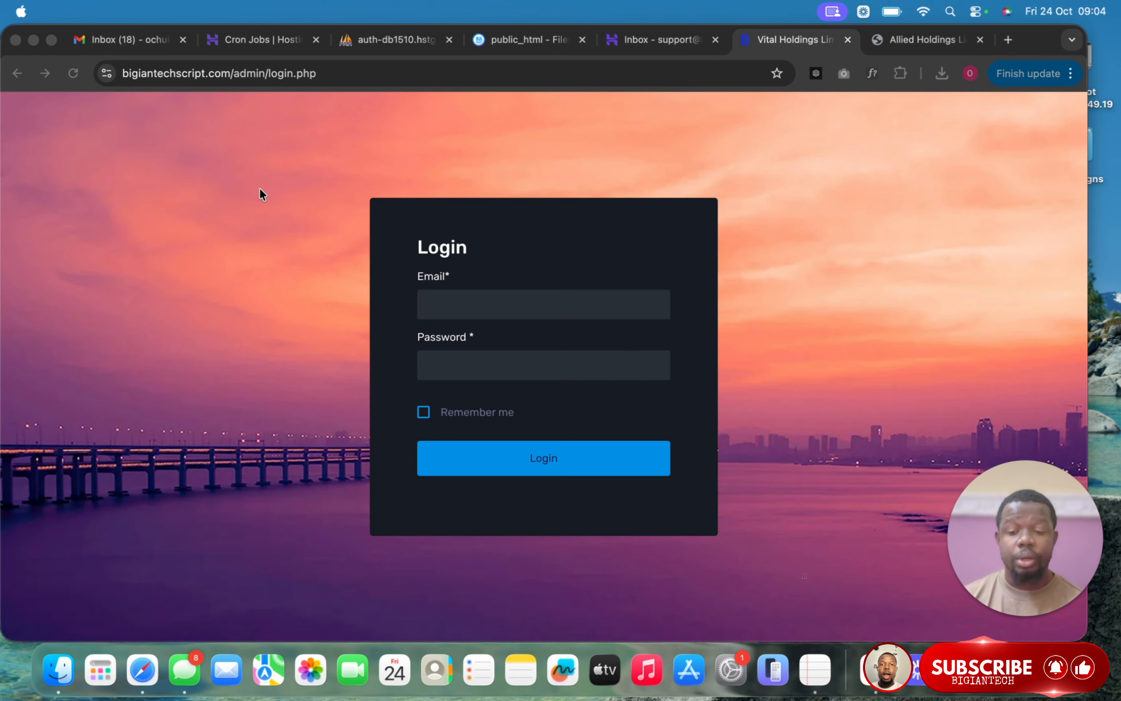
click(386, 43)
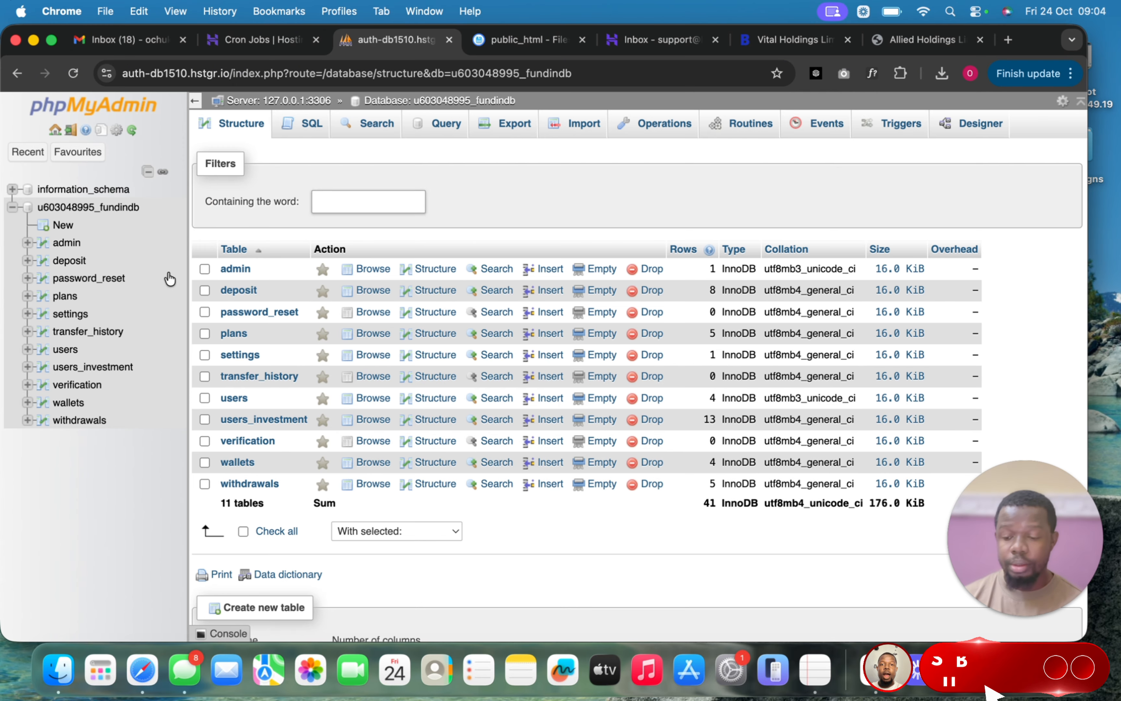
click(227, 268)
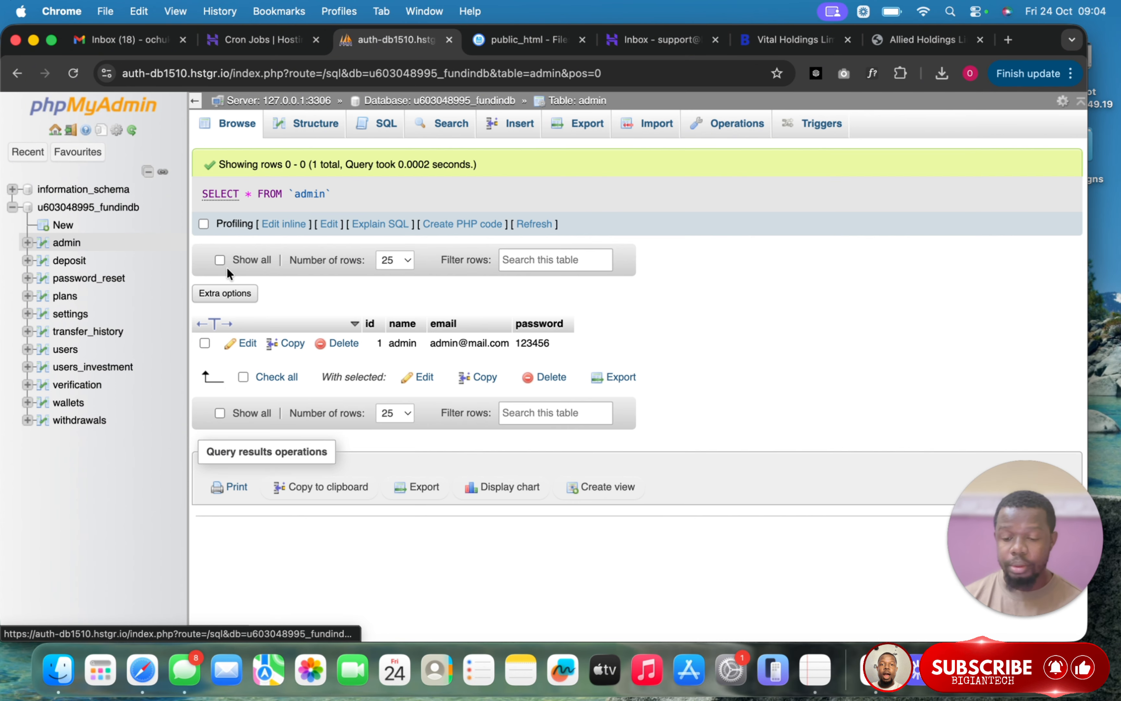
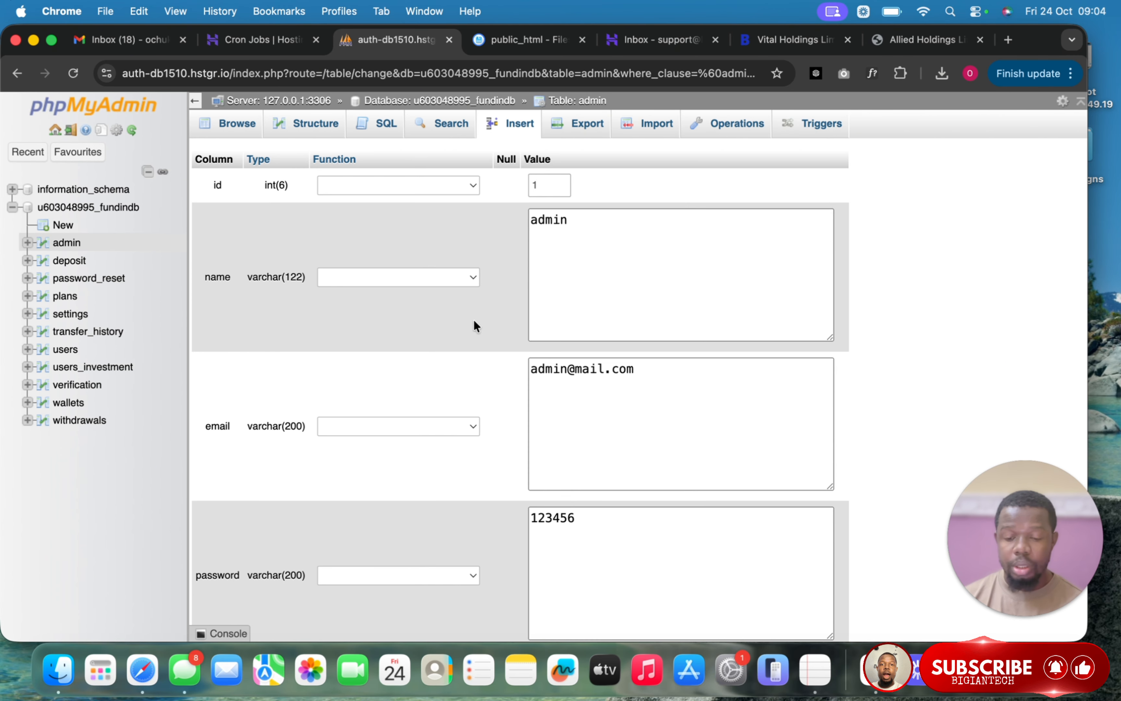
- Bring the admin row's password field into view and start editing its value
scroll(629, 373, down, 2)
scroll(629, 374, down, 3)
click(584, 341)
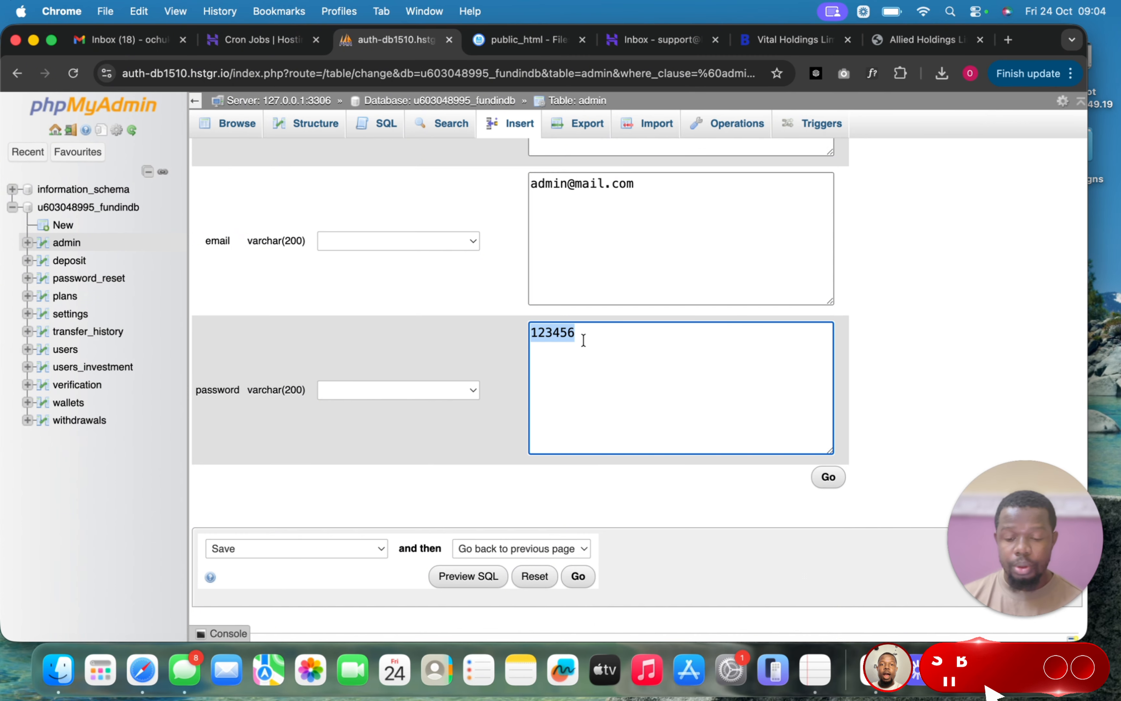
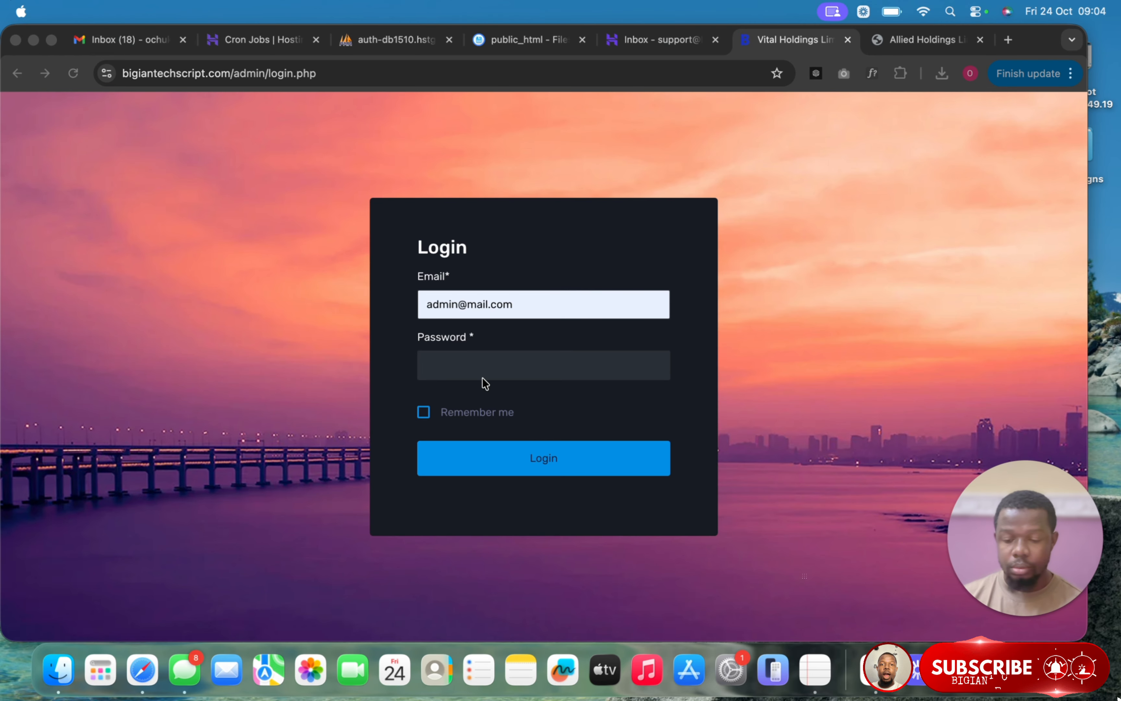
- Sign in to the FundX admin panel using the saved admin password
click(509, 369)
text(12)
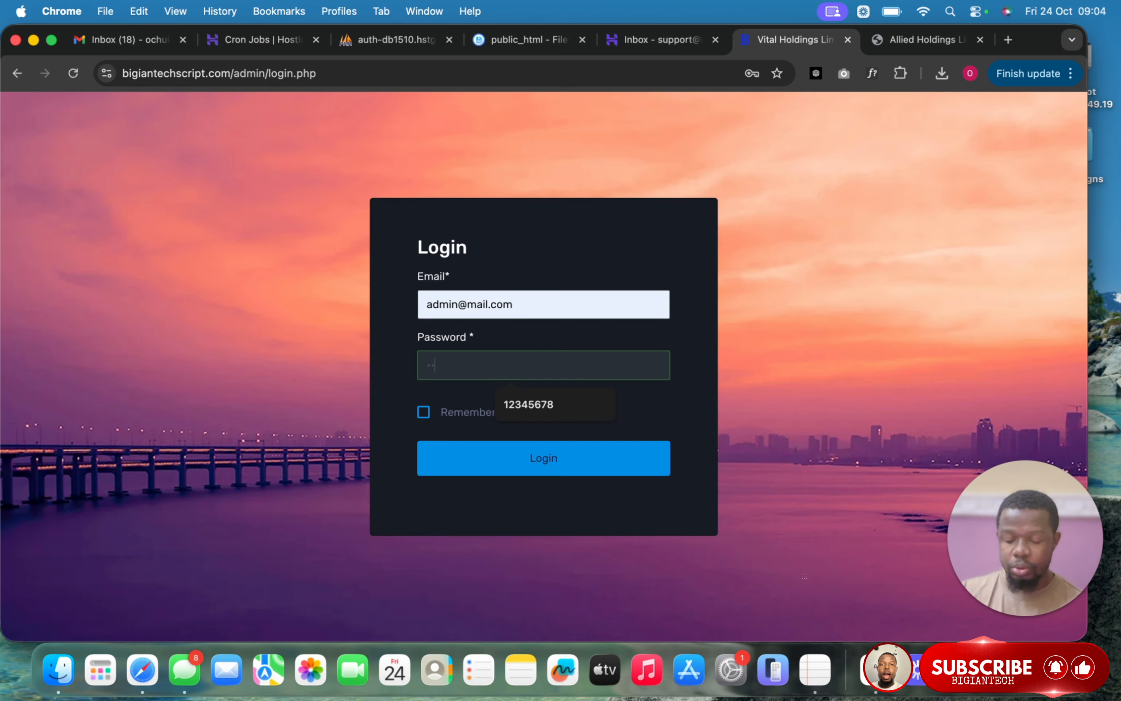
text(3)
click(507, 404)
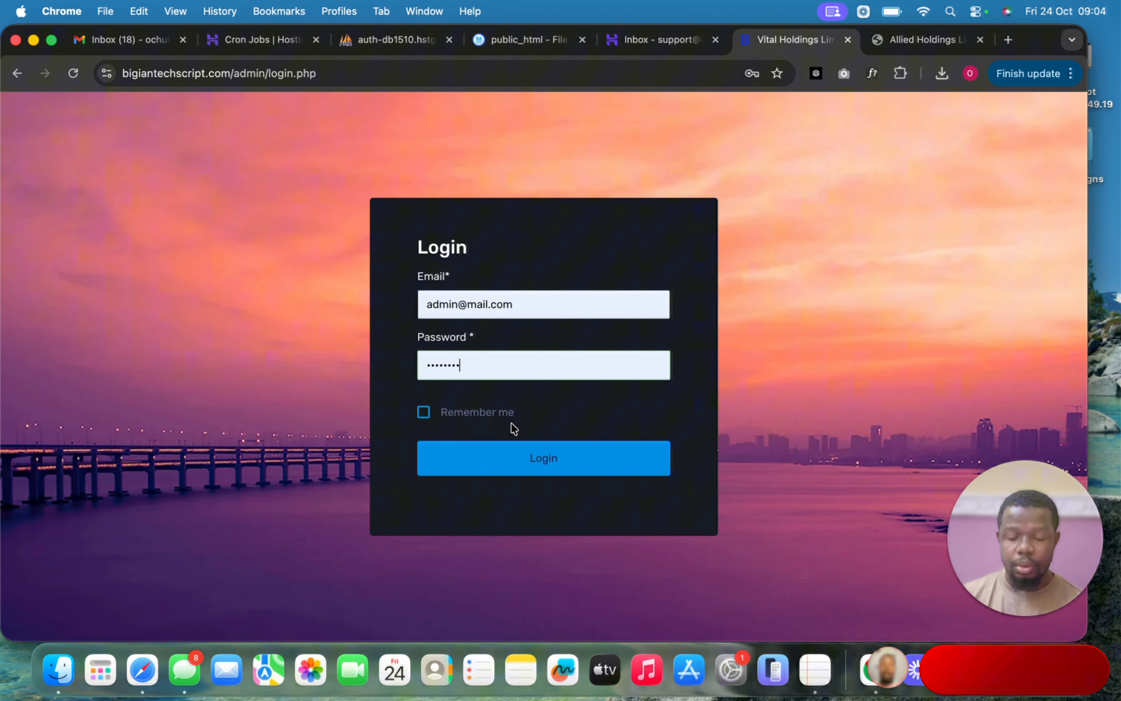
click(519, 465)
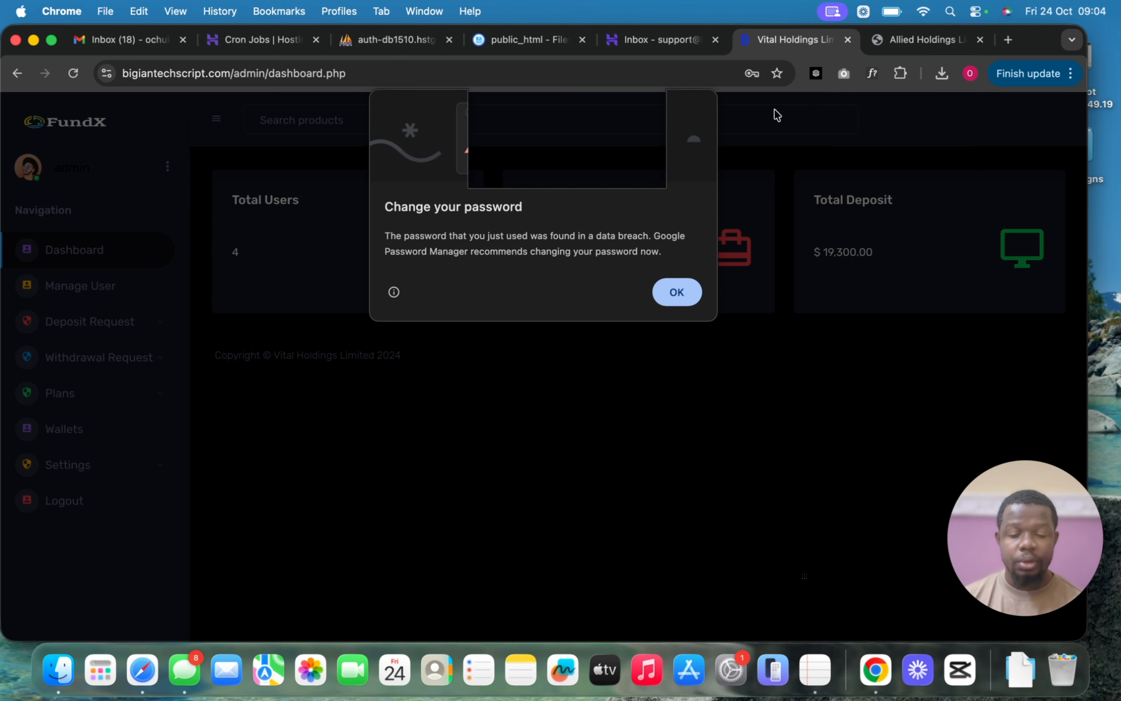
- Dismiss Chrome's password popups and go to Settings > SMTP Settings
click(676, 290)
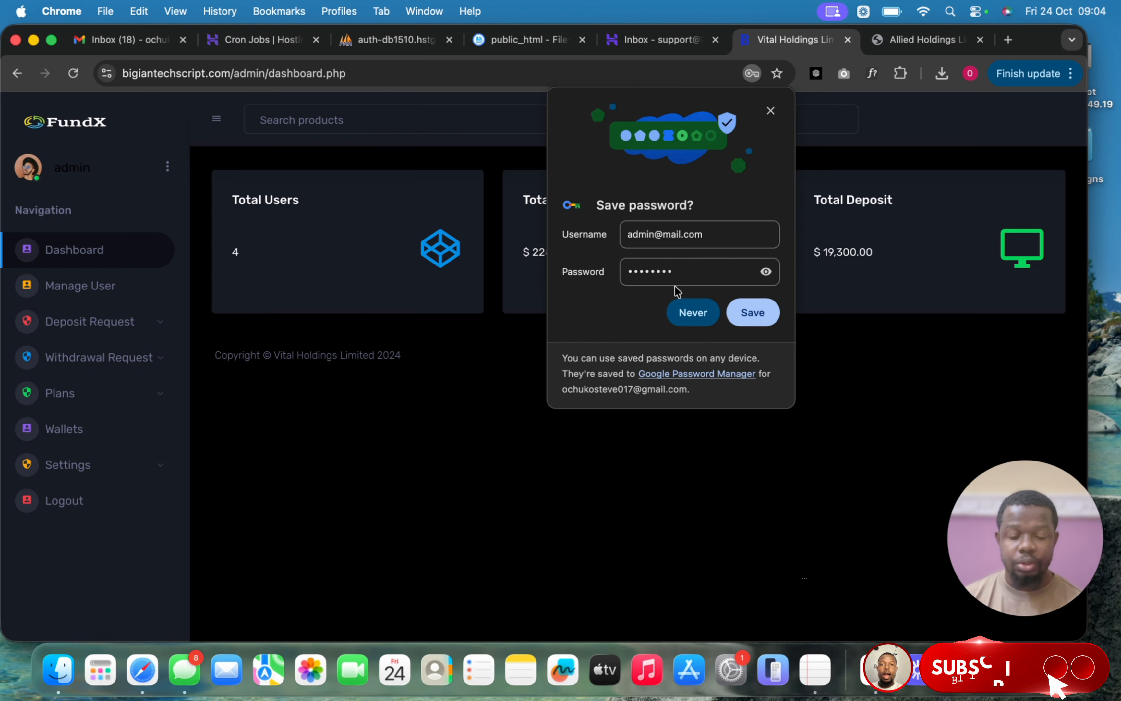
click(771, 111)
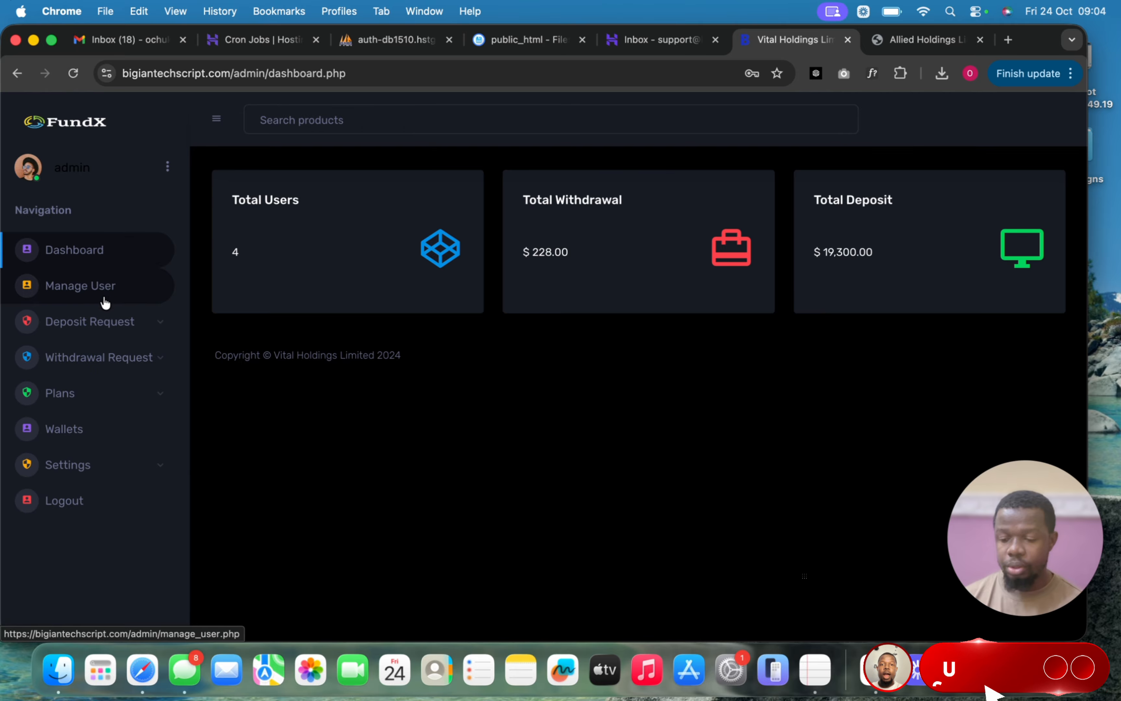
click(114, 470)
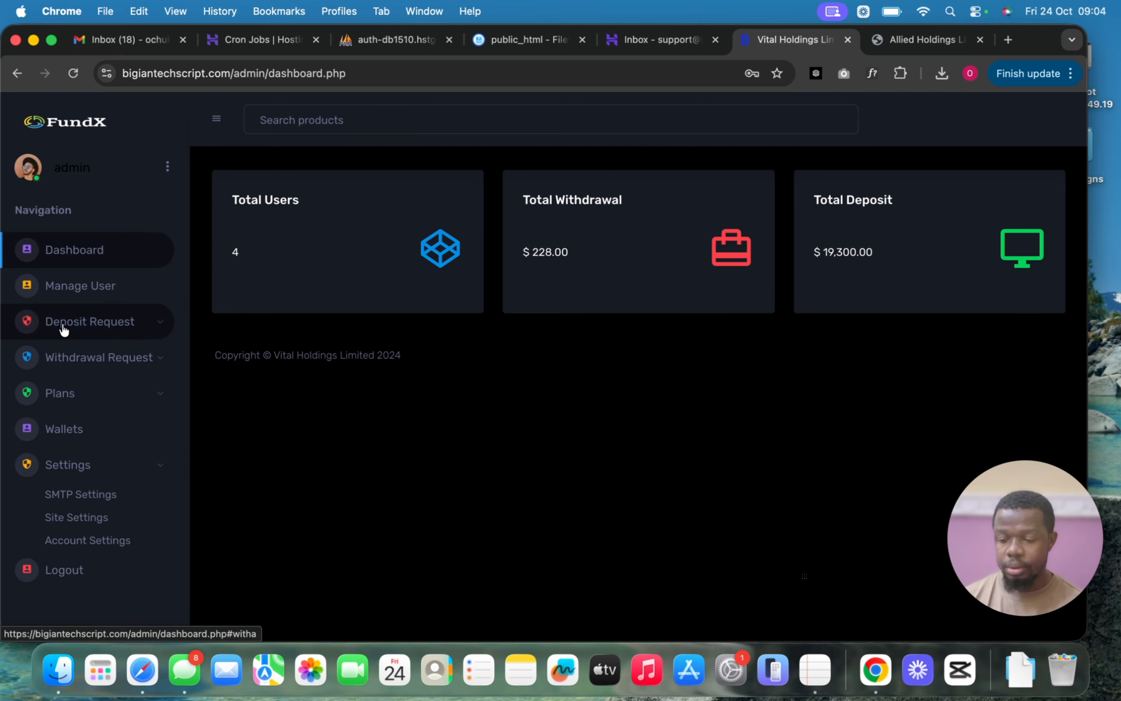
click(76, 499)
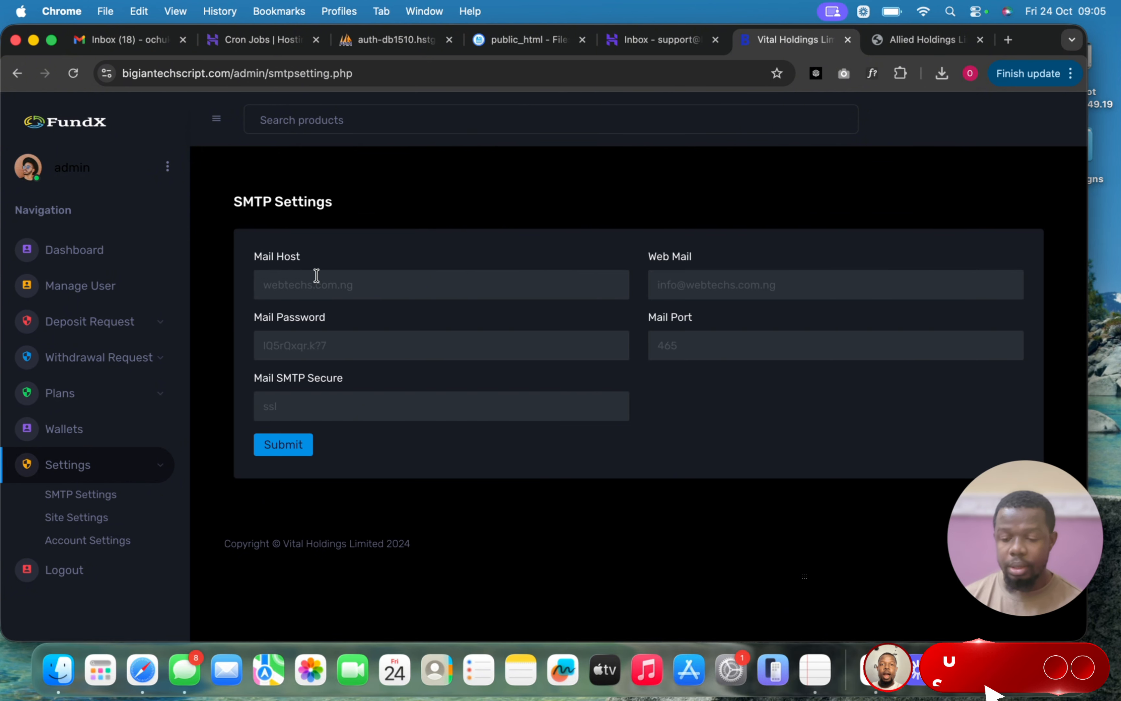
- Replace the mail host webtechs.com.ng with smtp.hostinger.com from the autofill suggestion
click(374, 285)
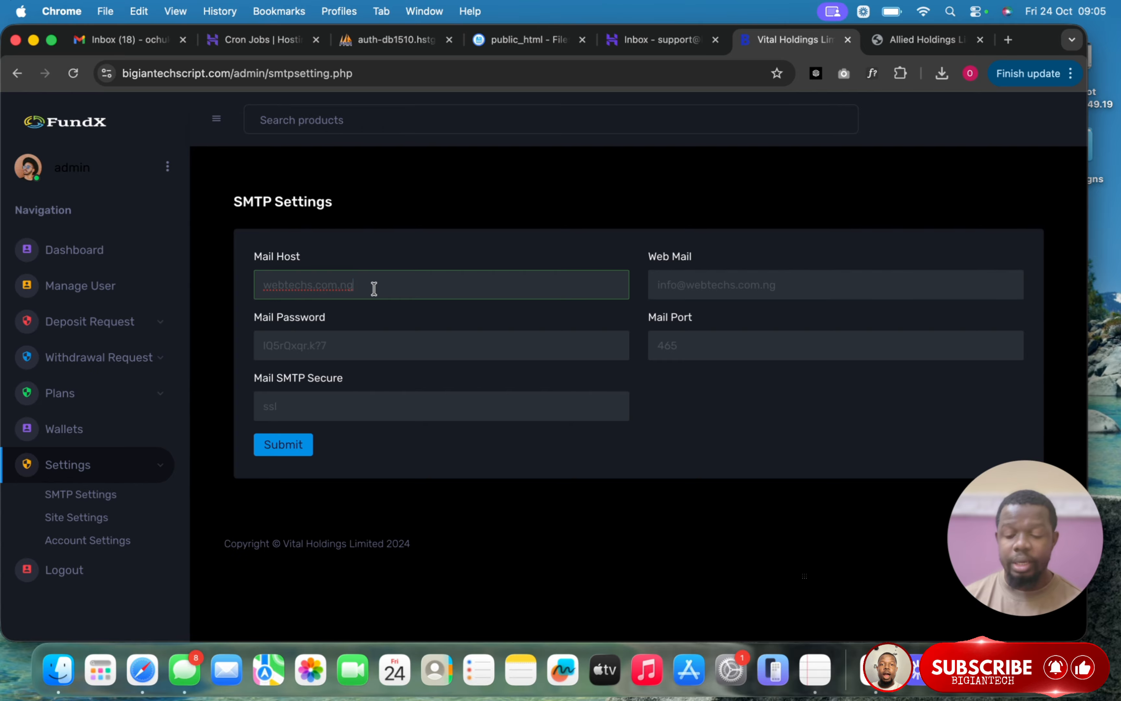
key(super+a)
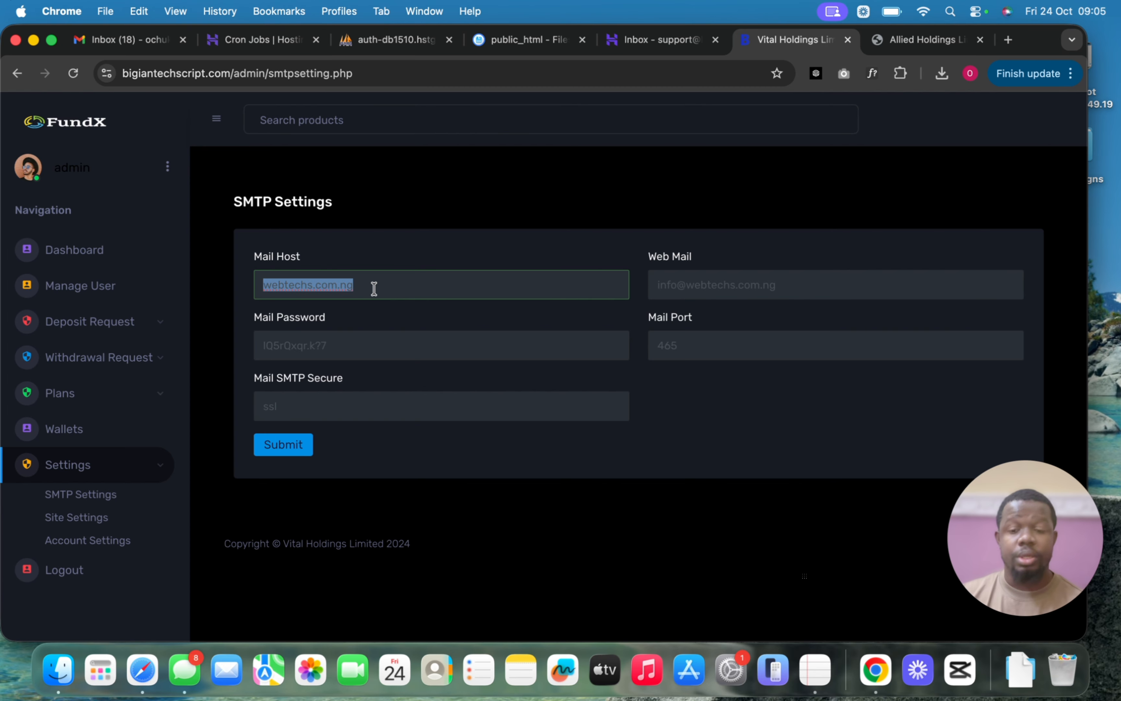
text(sm)
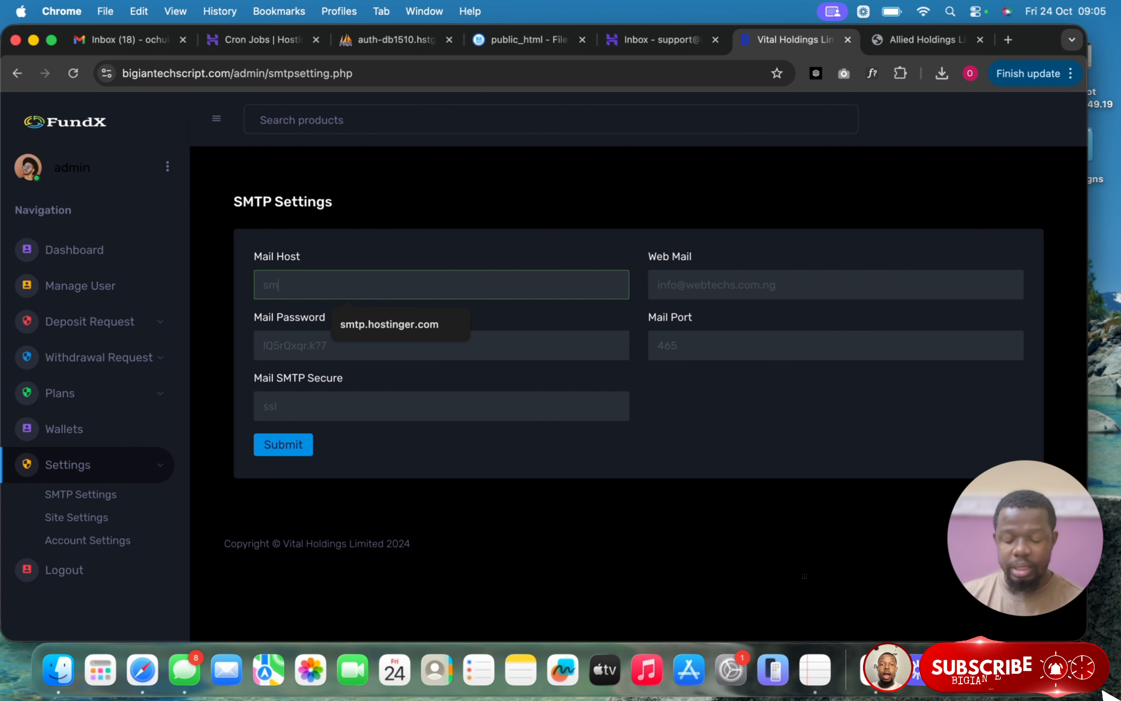
text(tp.hostinger.com)
click(367, 329)
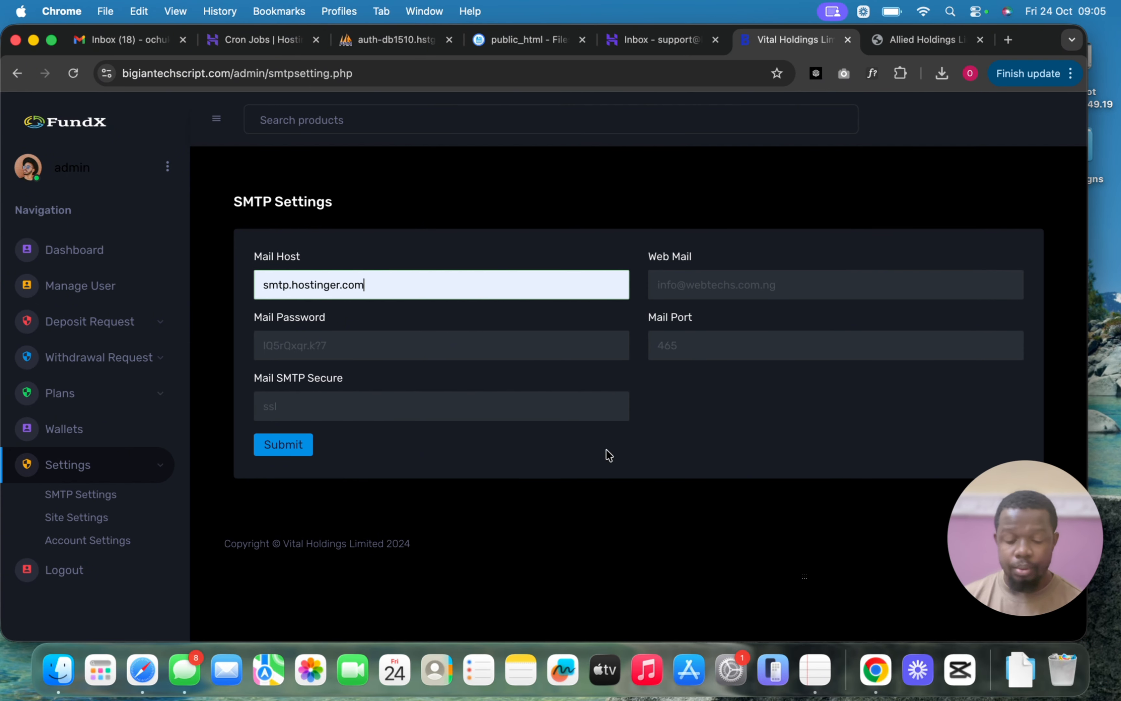
- Copy the support e-mail from the TextEdit notes into the Web Mail field
click(816, 669)
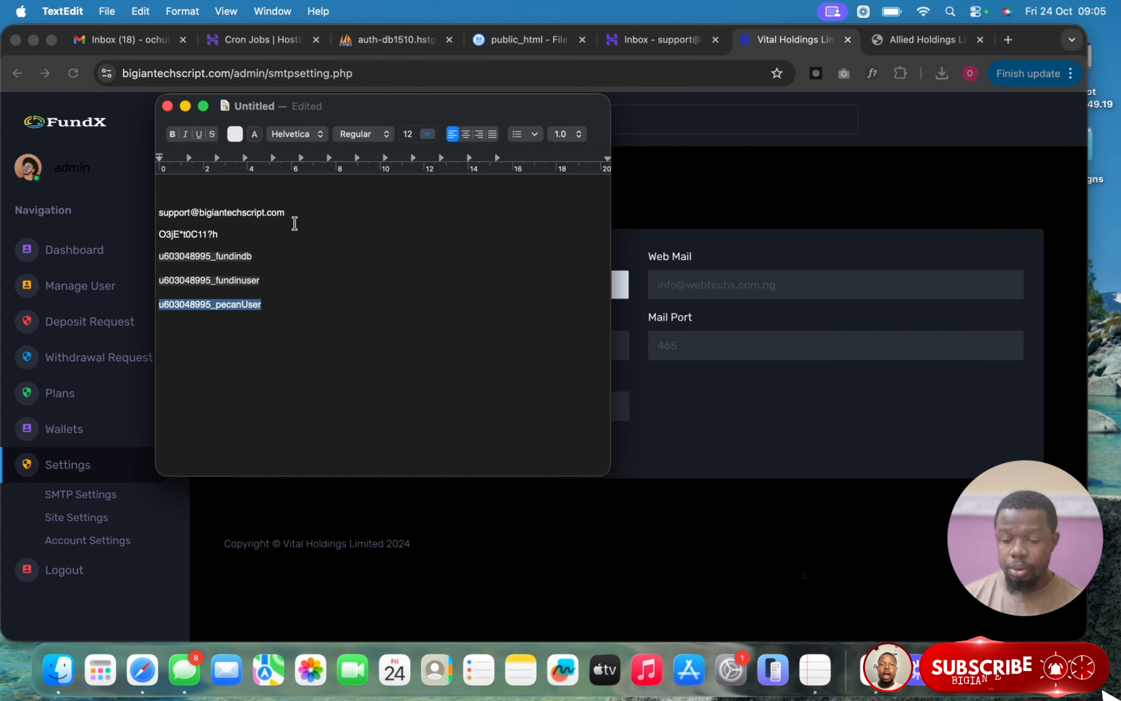
double_click(294, 211)
click(295, 210)
drag(294, 211, 156, 212)
key(super+c)
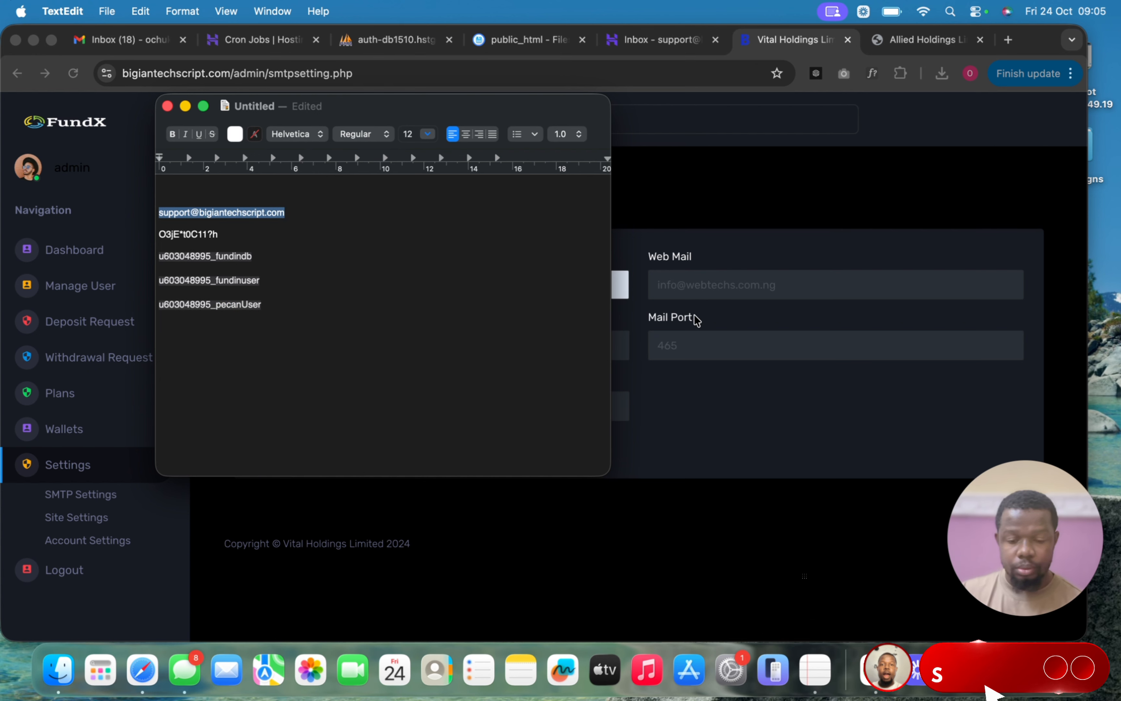
click(705, 292)
triple_click(704, 289)
key(super+v)
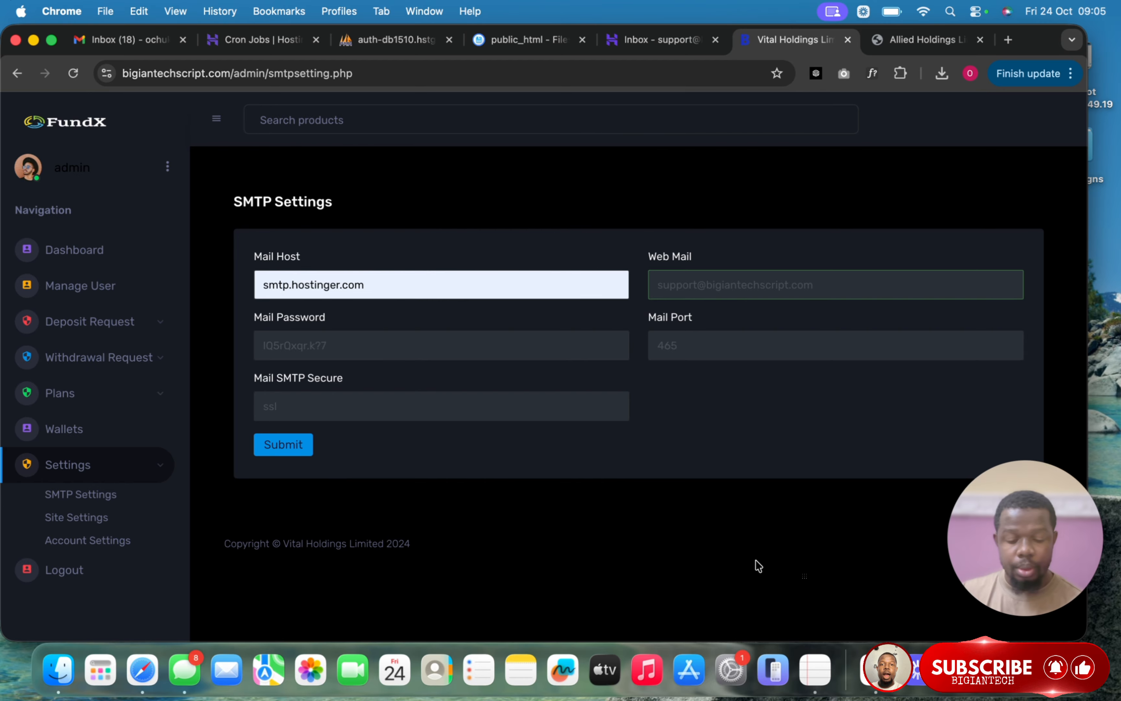
- Replace the Mail Password with the new password copied from the notes
click(815, 670)
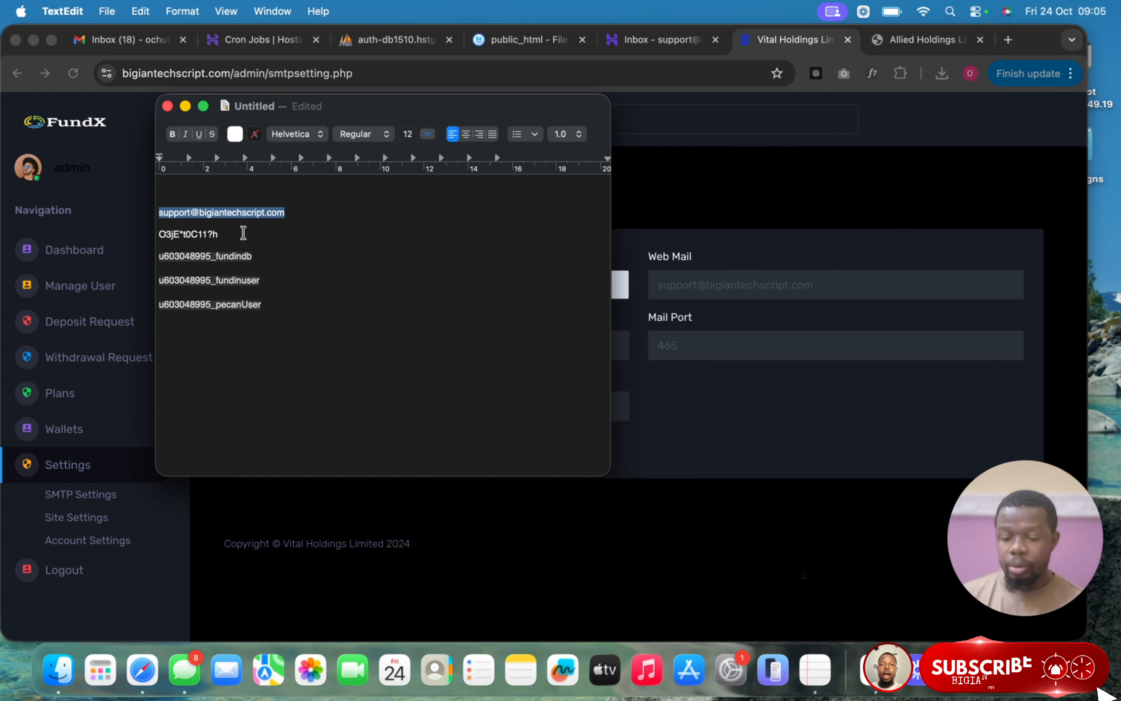
click(238, 234)
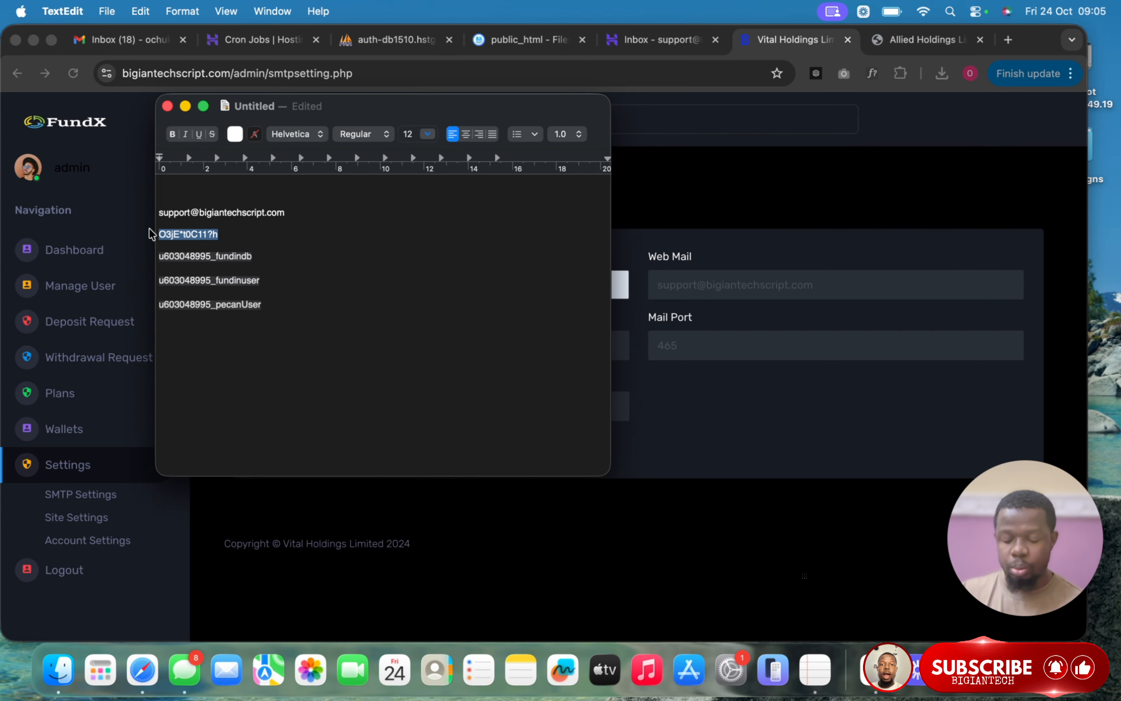
key(super+c)
click(723, 408)
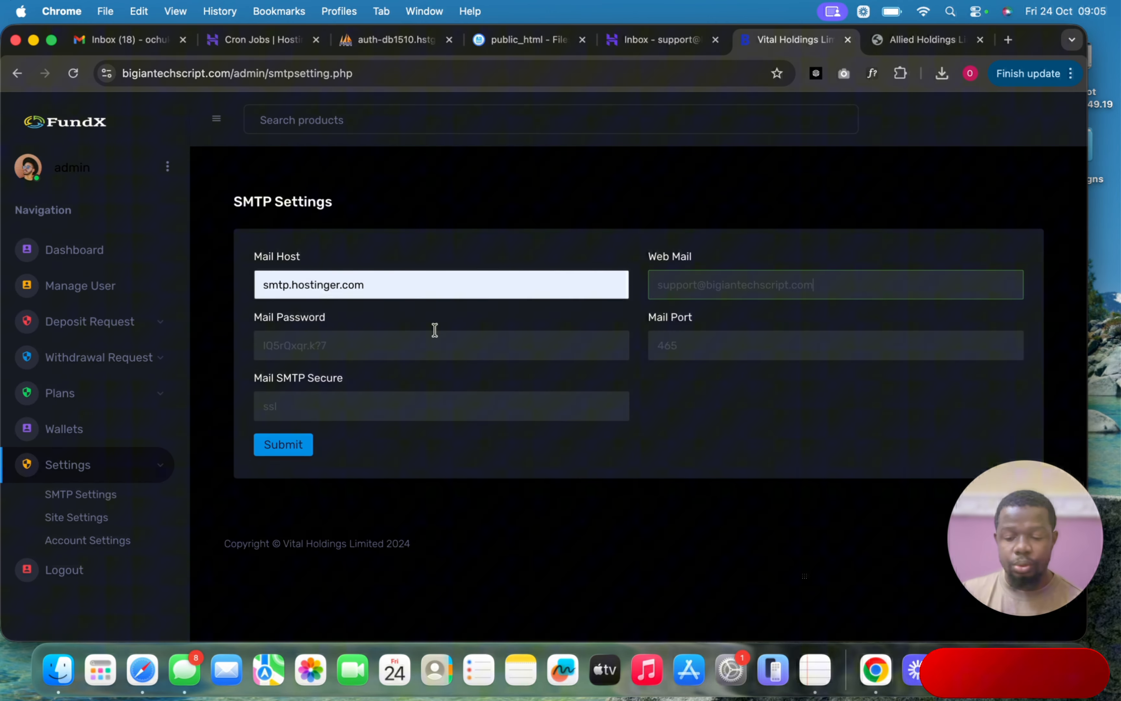
click(350, 346)
key(super+a)
key(super+v)
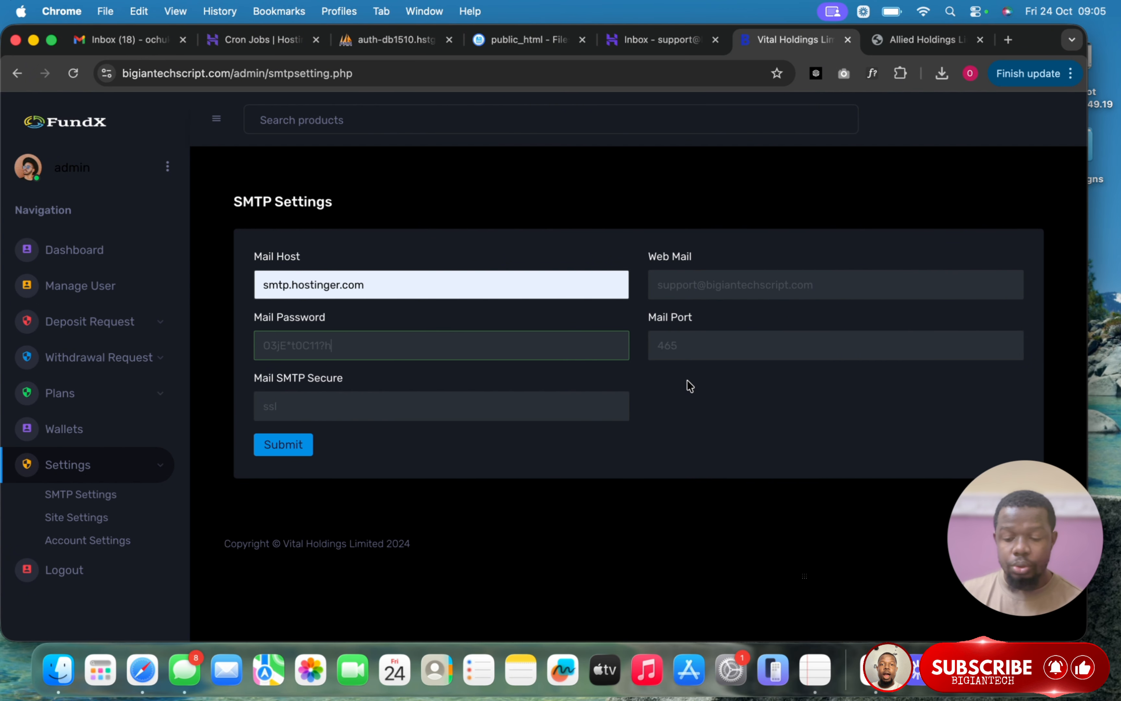
- Submit the SMTP settings and acknowledge the success message
click(686, 397)
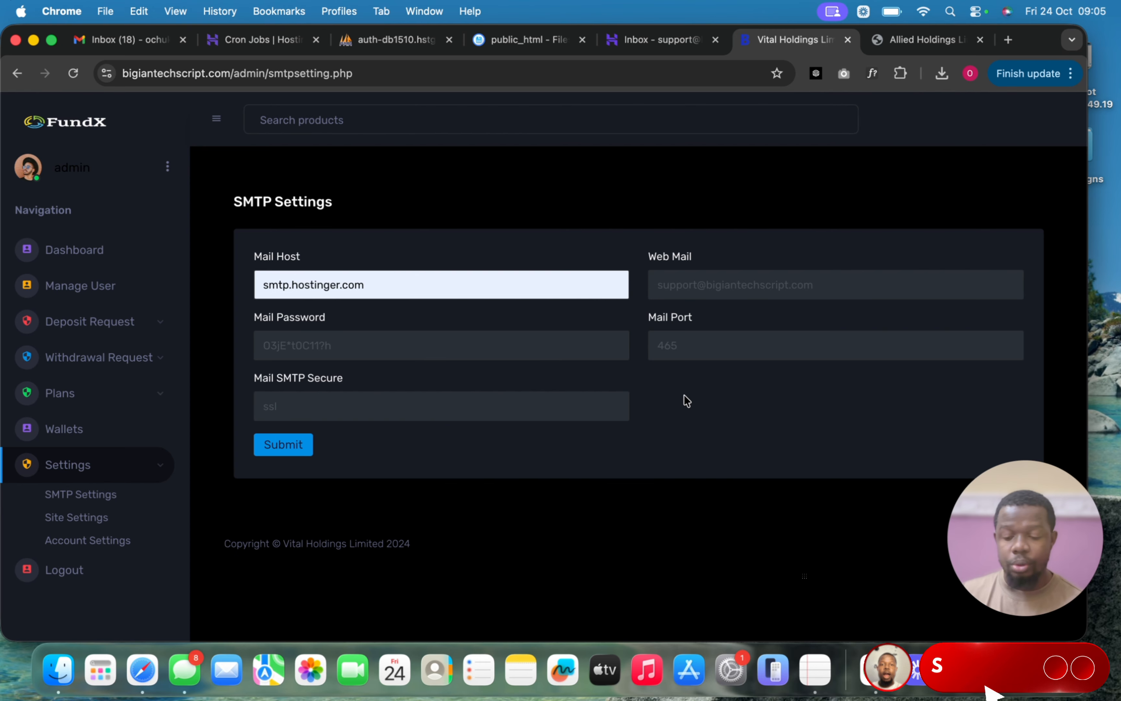
click(300, 453)
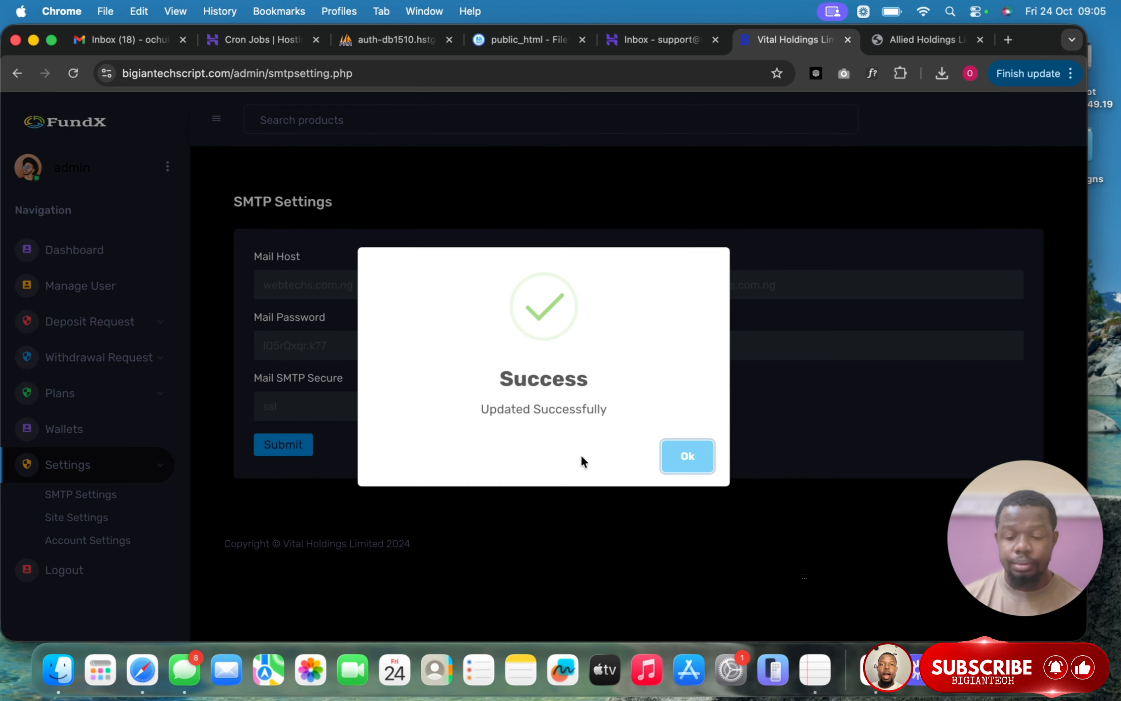
click(689, 459)
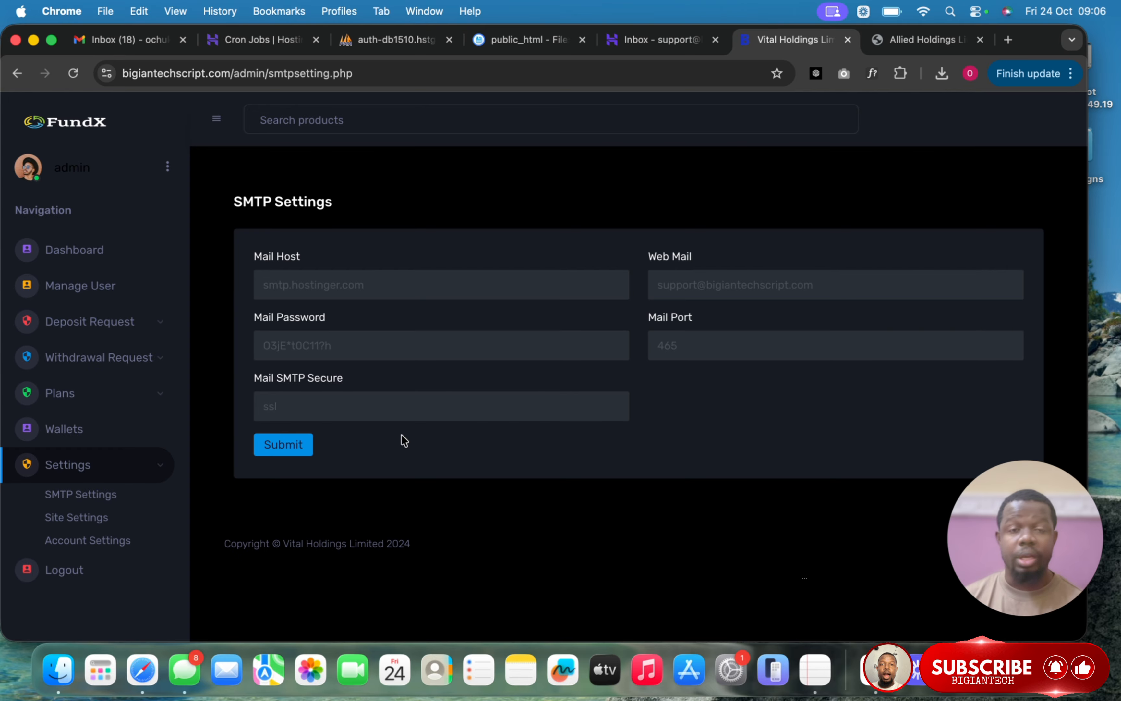
- On the site settings page, change the site name from Vital Holdings Limited to Bigiantech
click(88, 518)
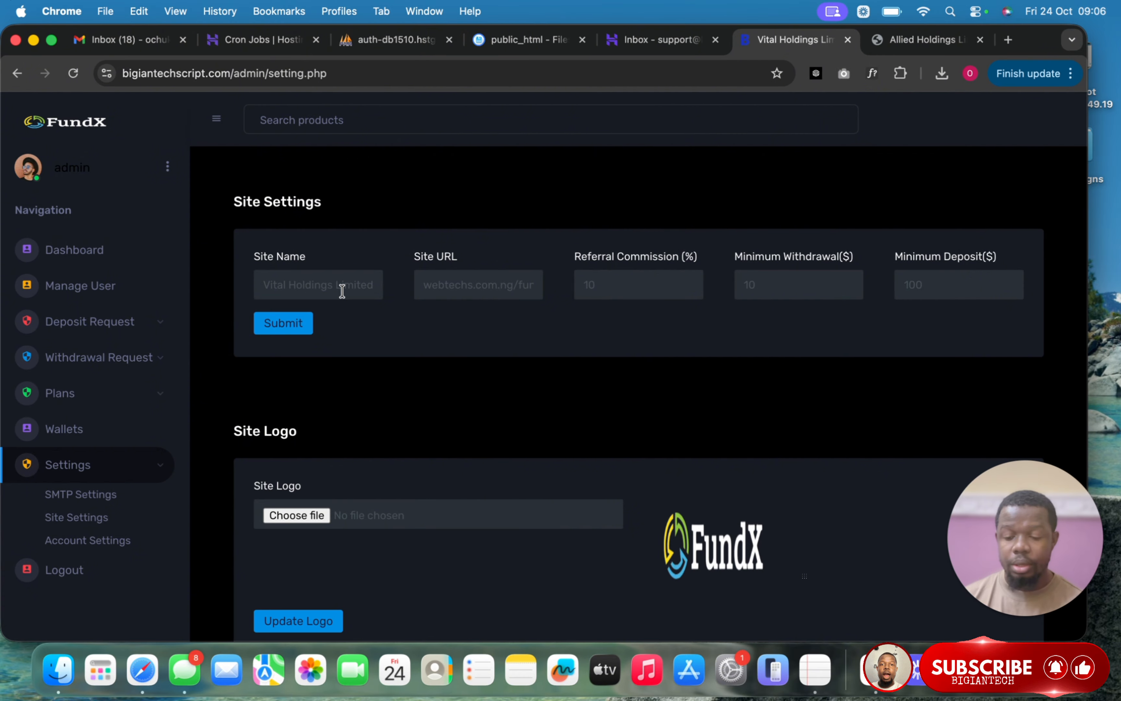
triple_click(342, 290)
text(Bigiantech)
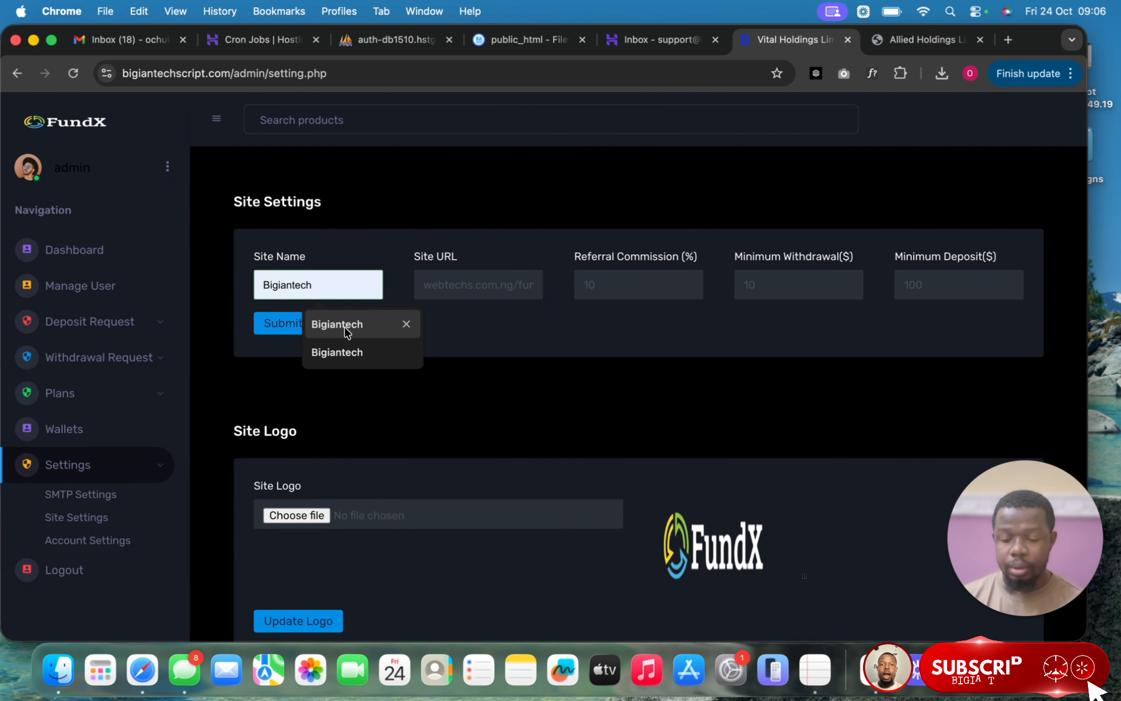
click(346, 324)
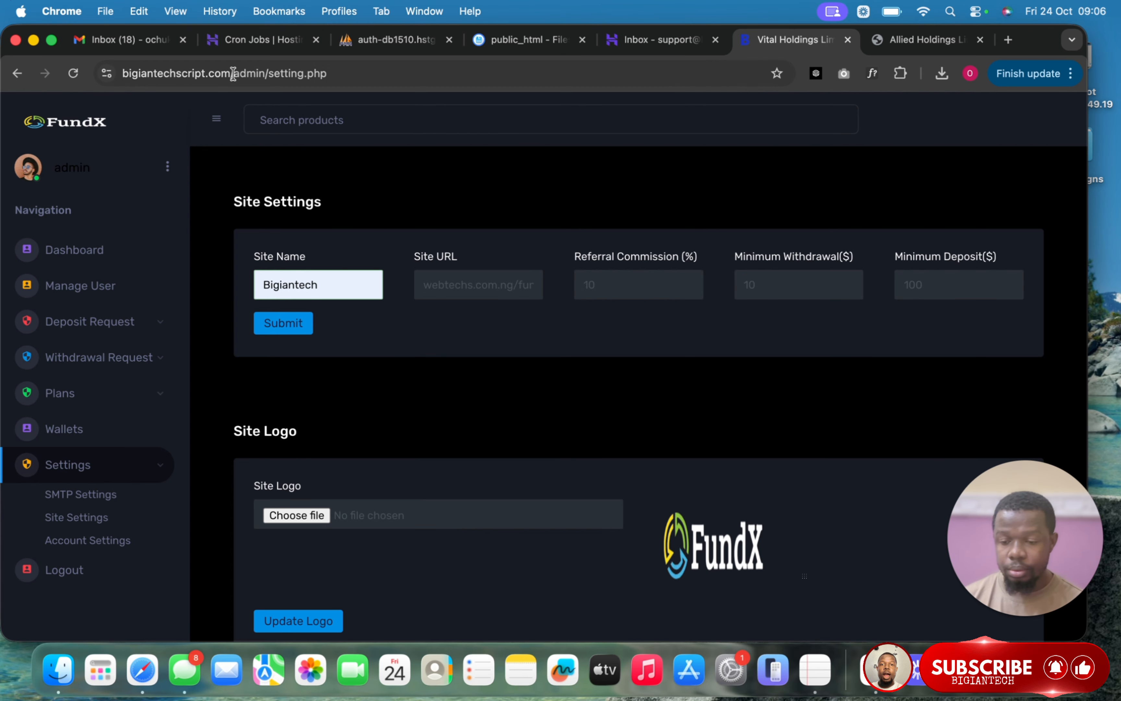
drag(233, 73, 122, 73)
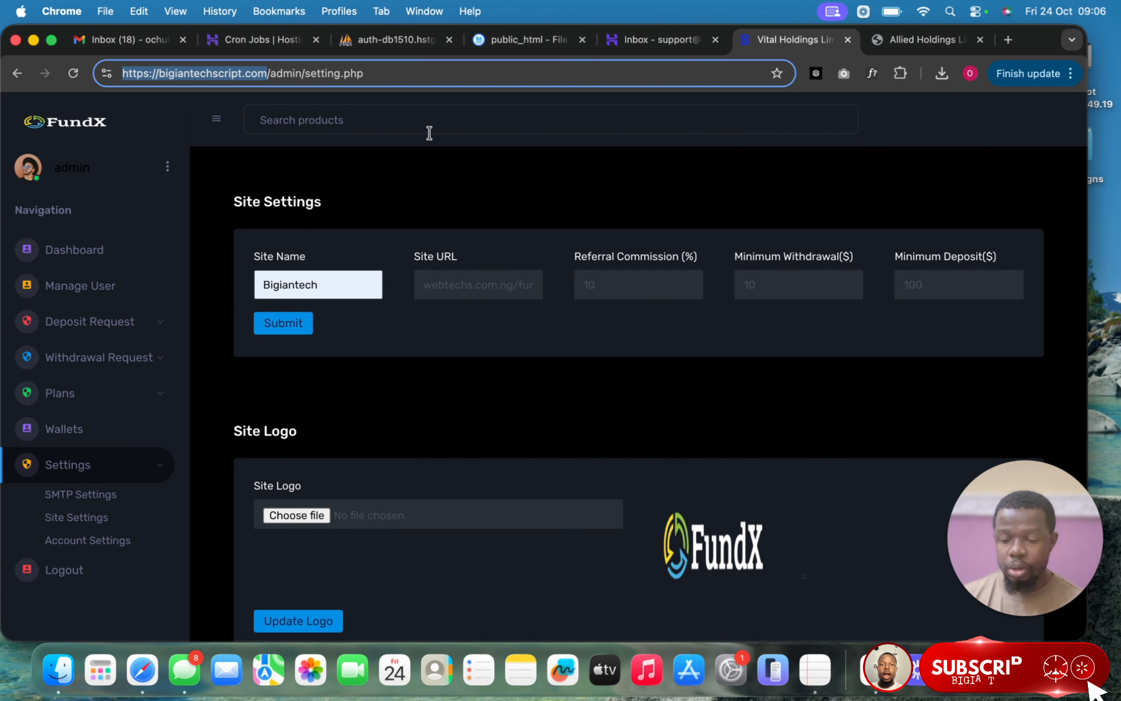
key(super+c)
click(515, 275)
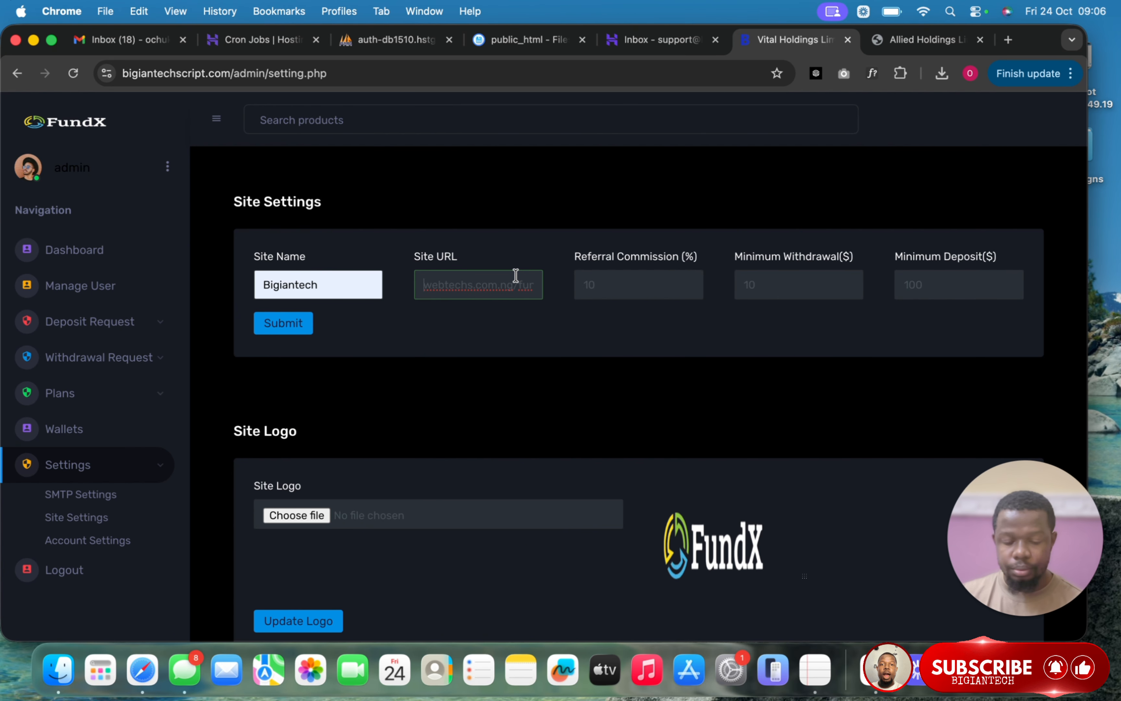
key(super+Right)
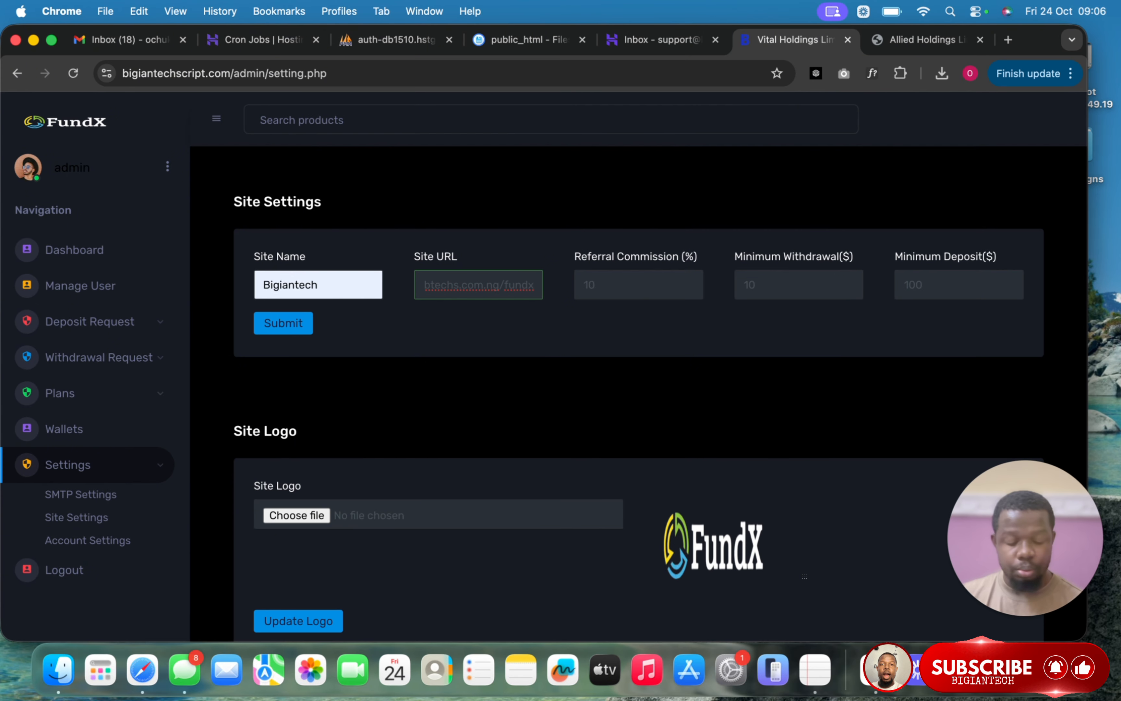
key(BackSpace)
key(BackSpace)
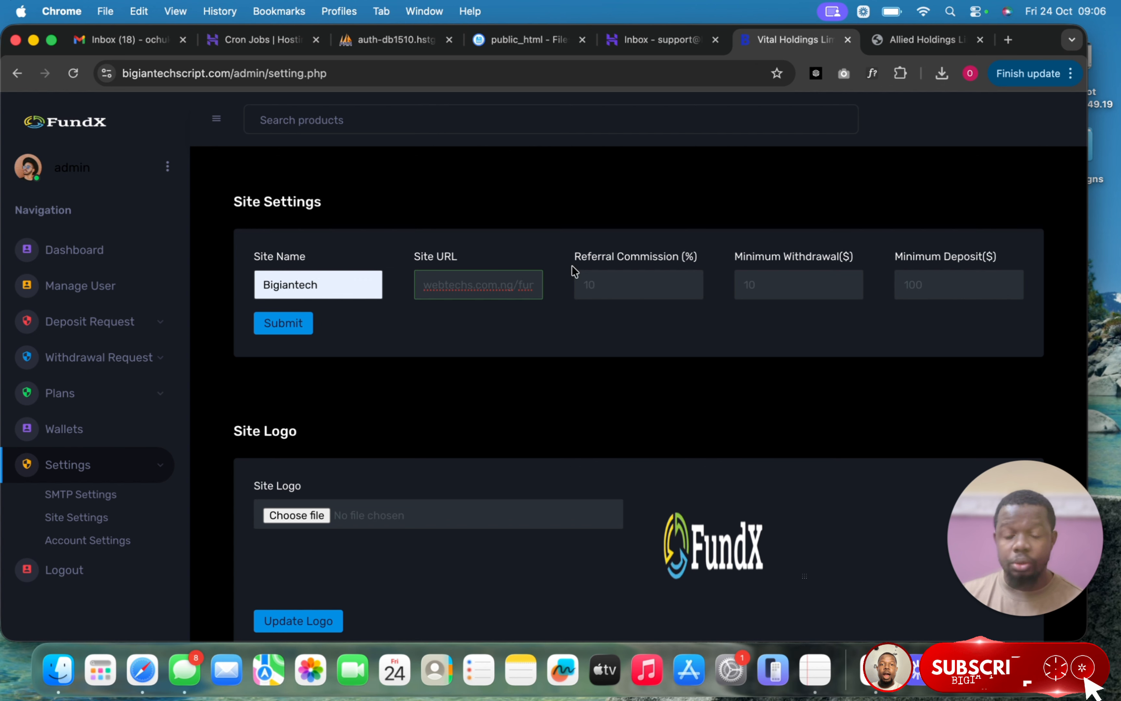
key(super+a)
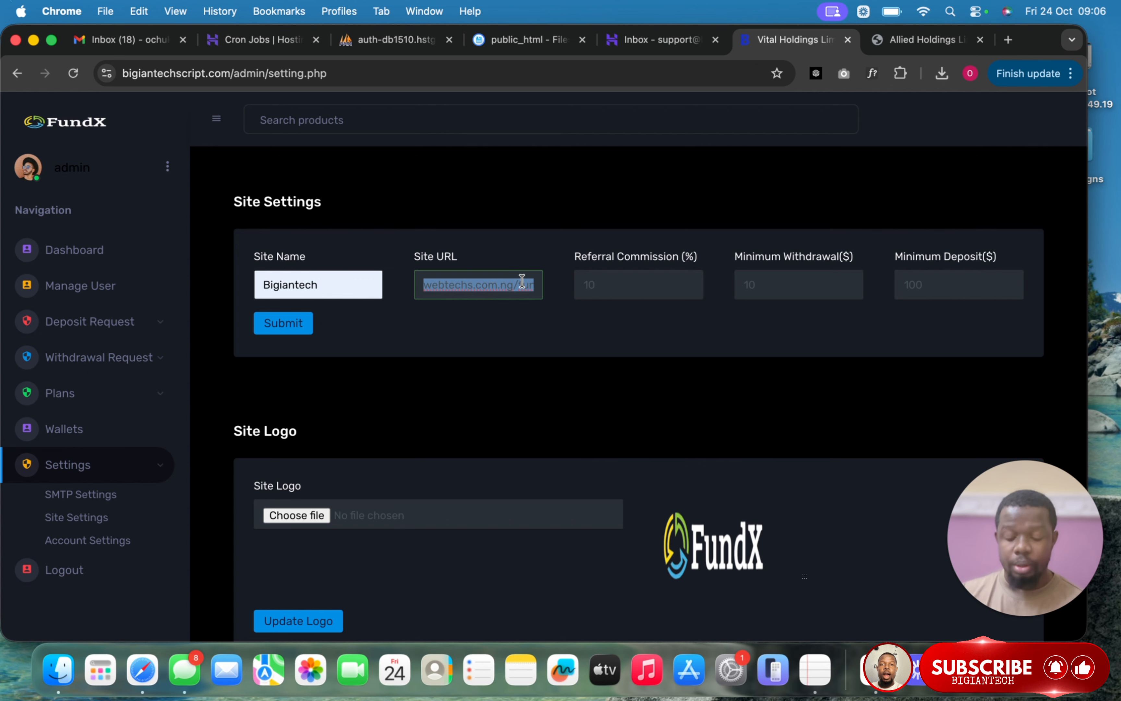
key(super+v)
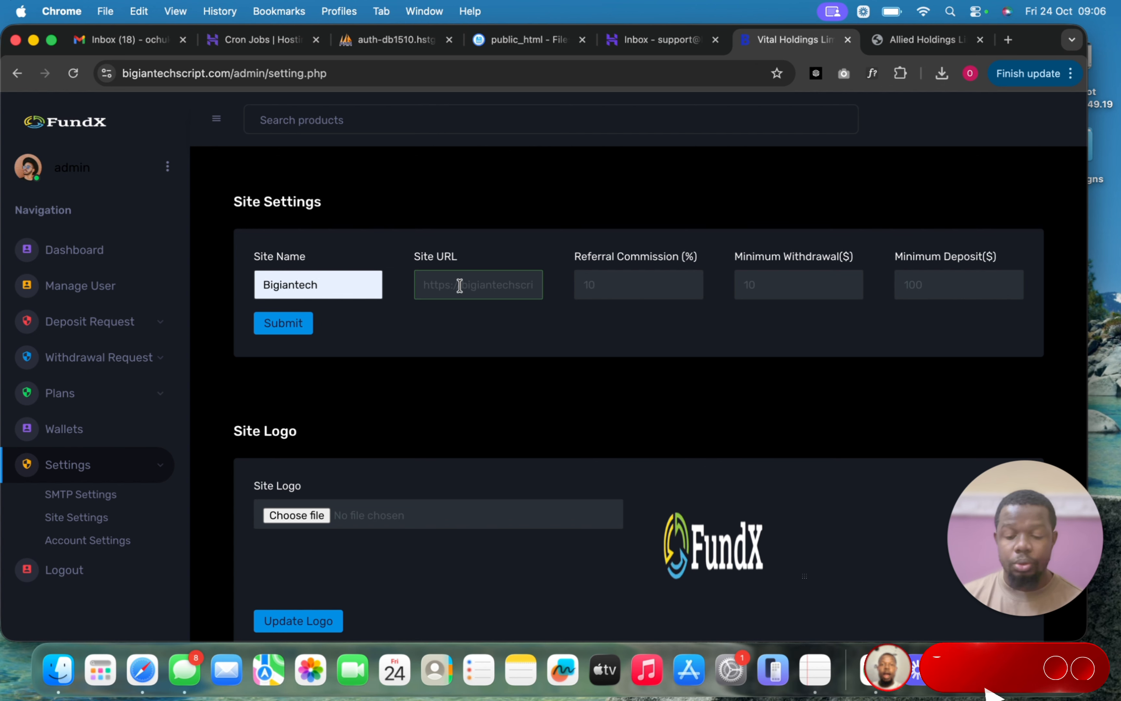
key(super+Left)
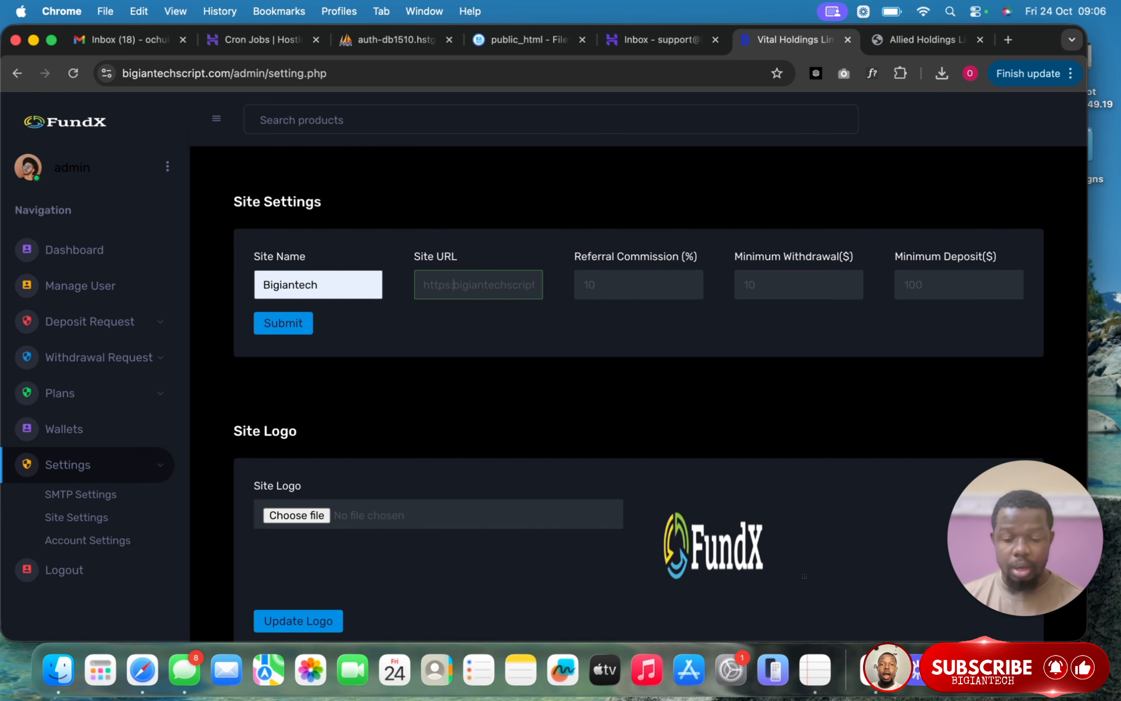
click(453, 285)
key(BackSpace)
key(BackSpace)
key(BackSpace)
key(BackSpace)
key(BackSpace)
key(BackSpace)
key(BackSpace)
key(BackSpace)
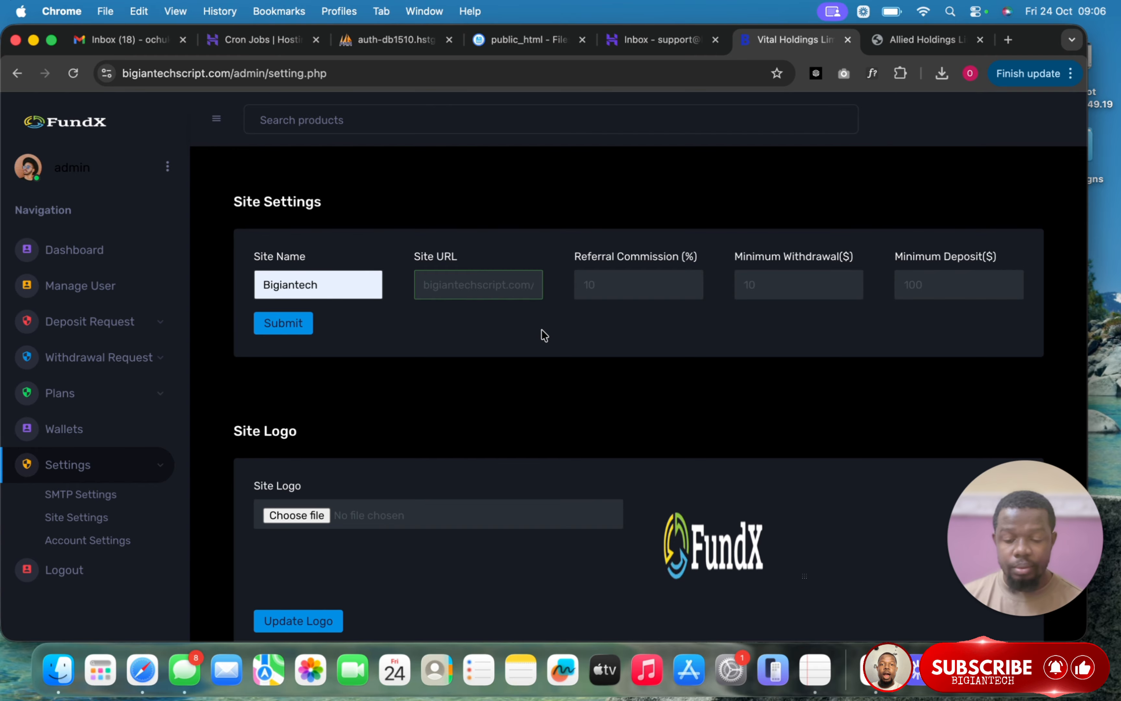
key(BackSpace)
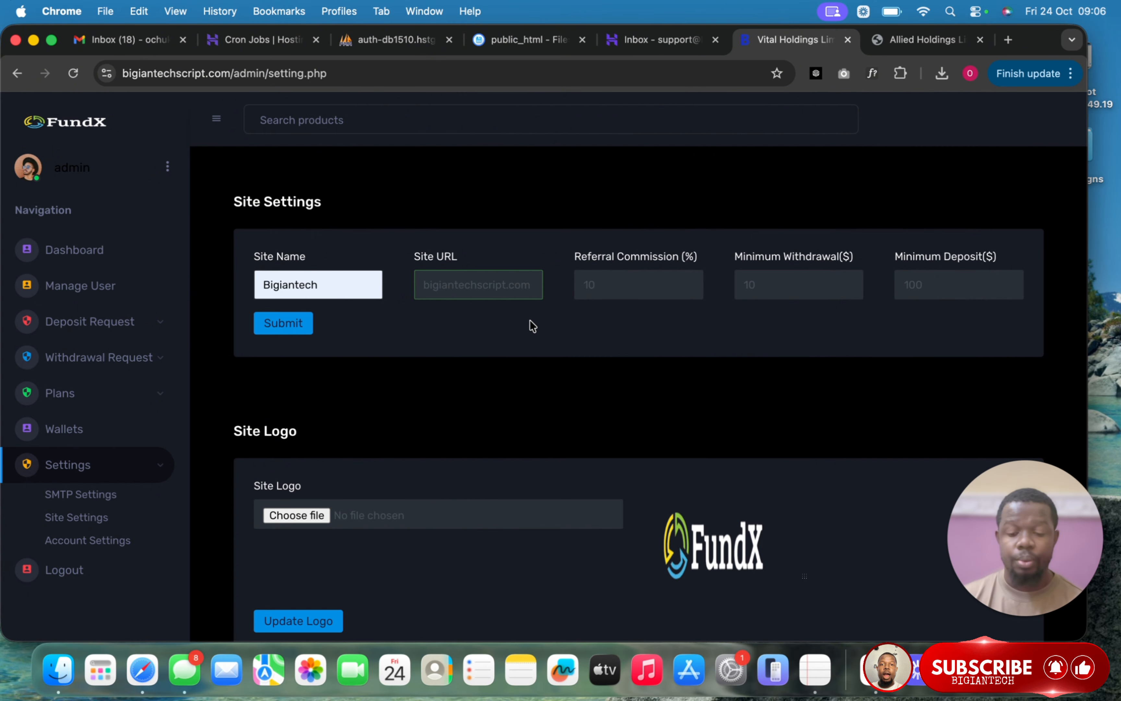
click(635, 270)
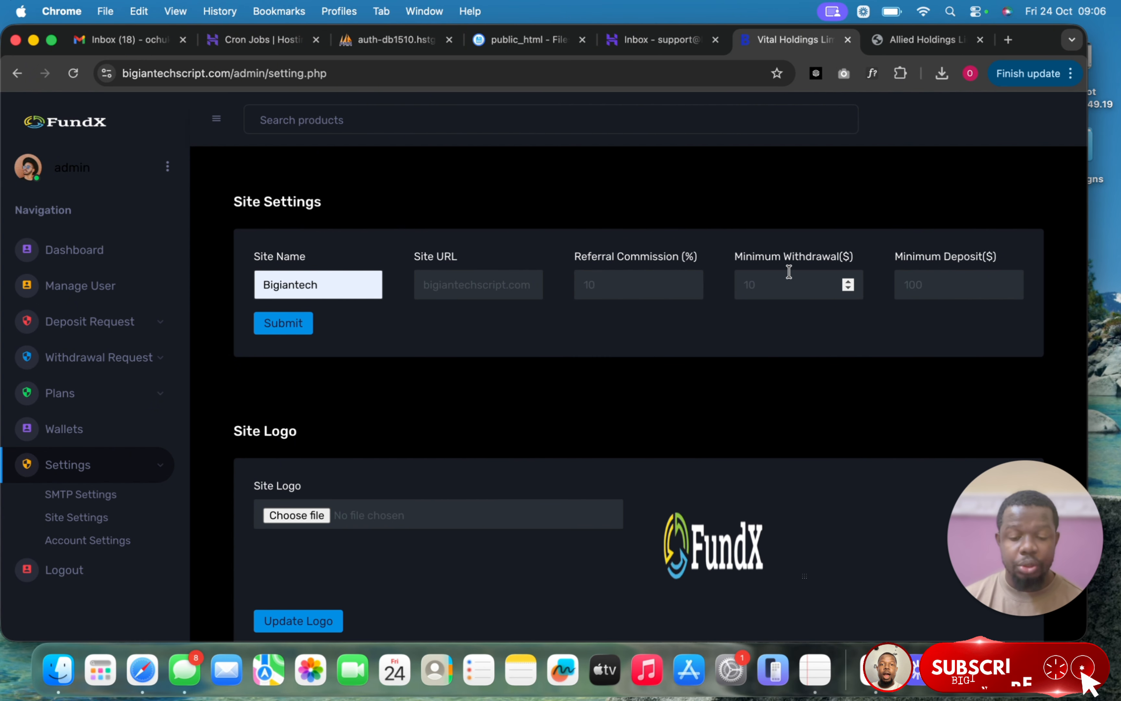
- Enter 1000 as Minimum Withdrawal and save the site settings
click(769, 291)
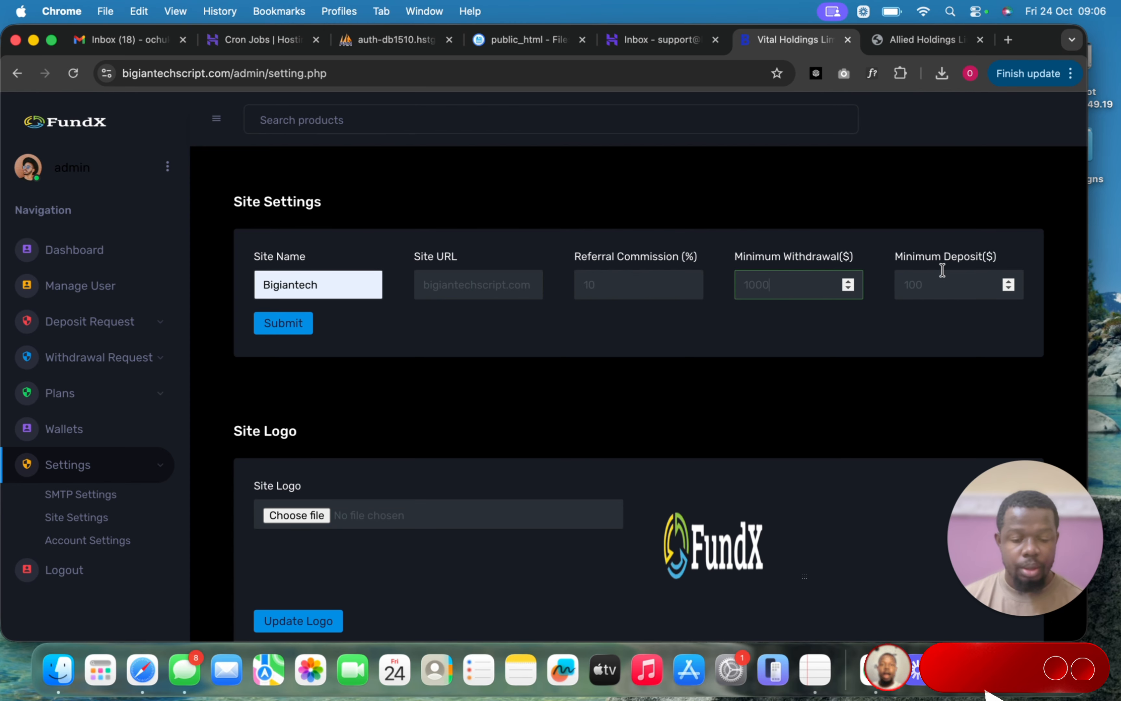
scroll(892, 345, down, 3)
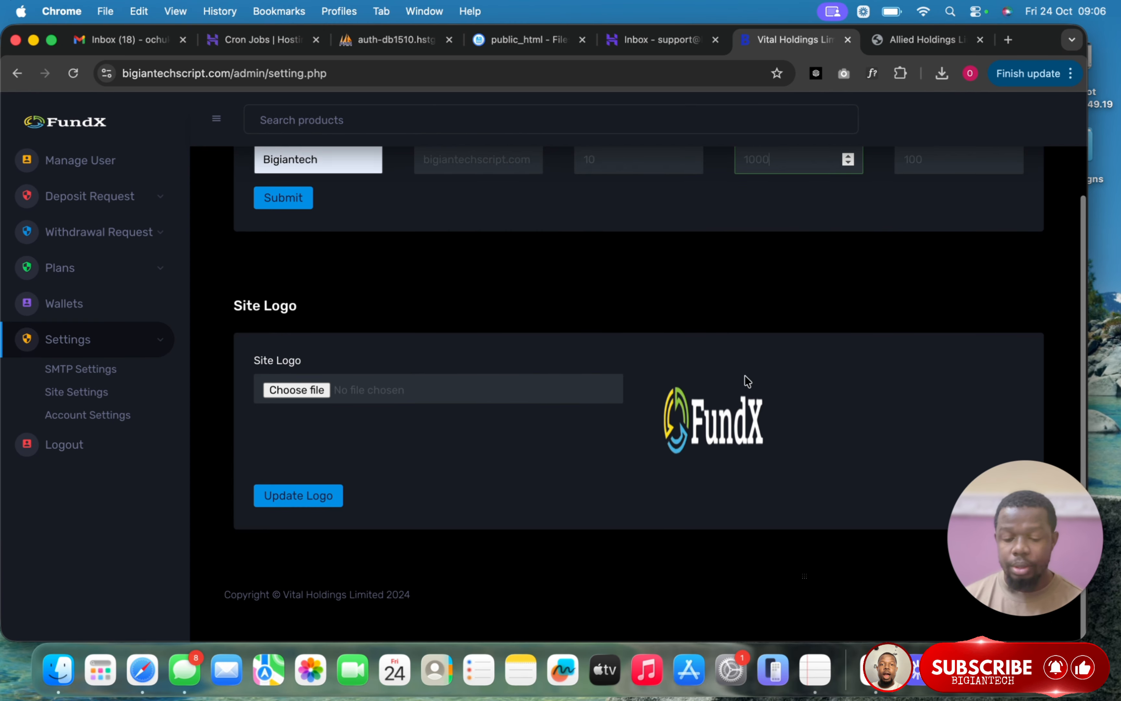
scroll(663, 299, up, 3)
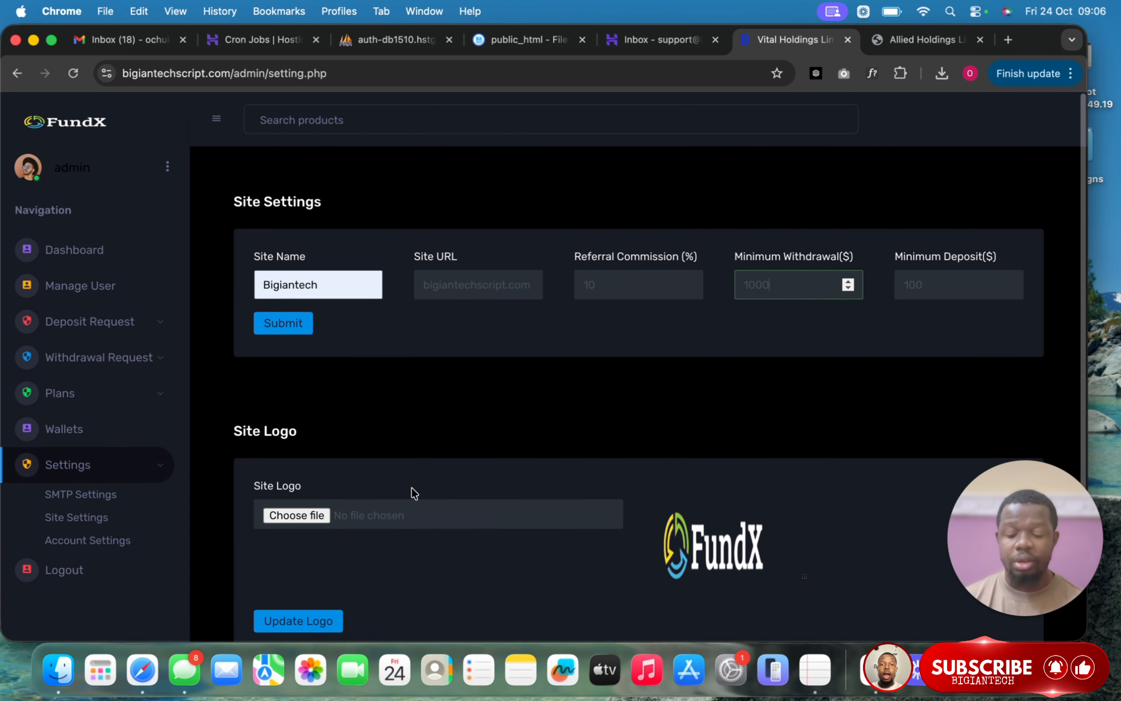
click(285, 324)
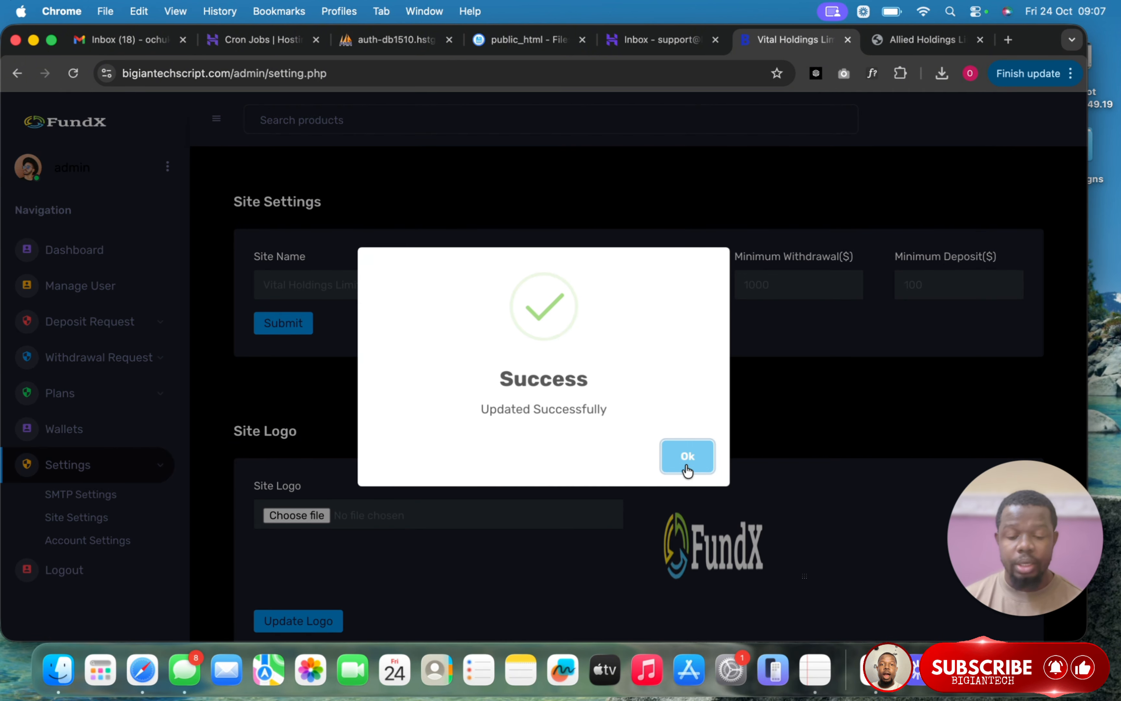
click(687, 457)
scroll(676, 407, down, 3)
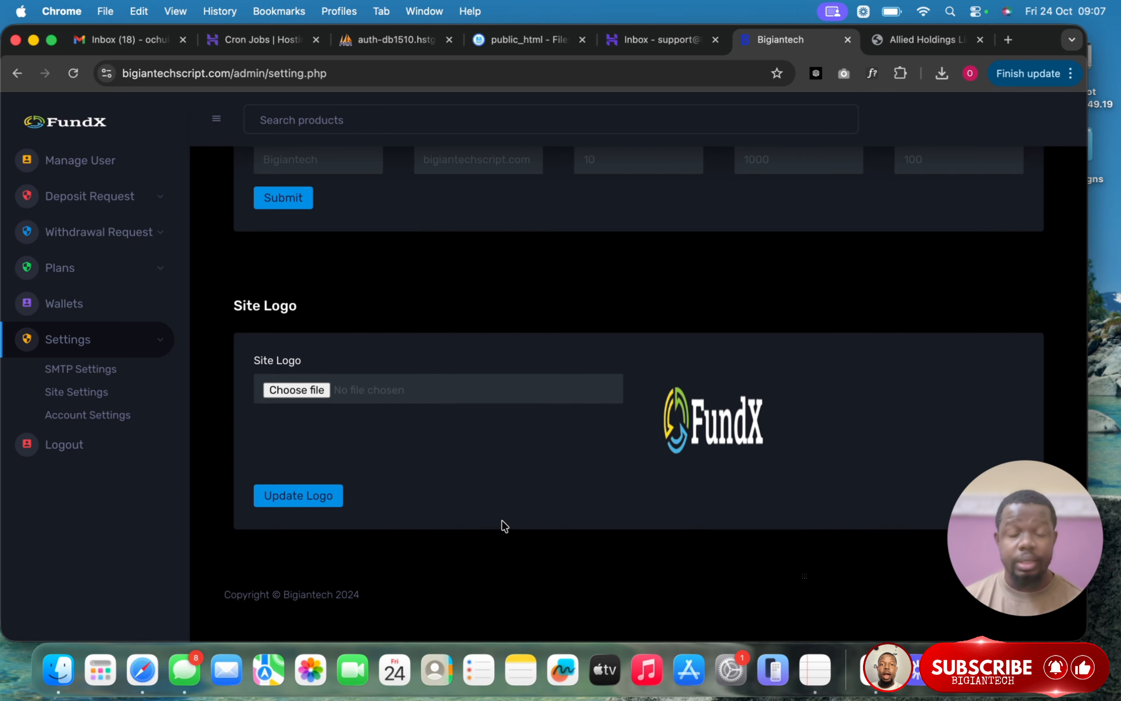
scroll(551, 495, up, 3)
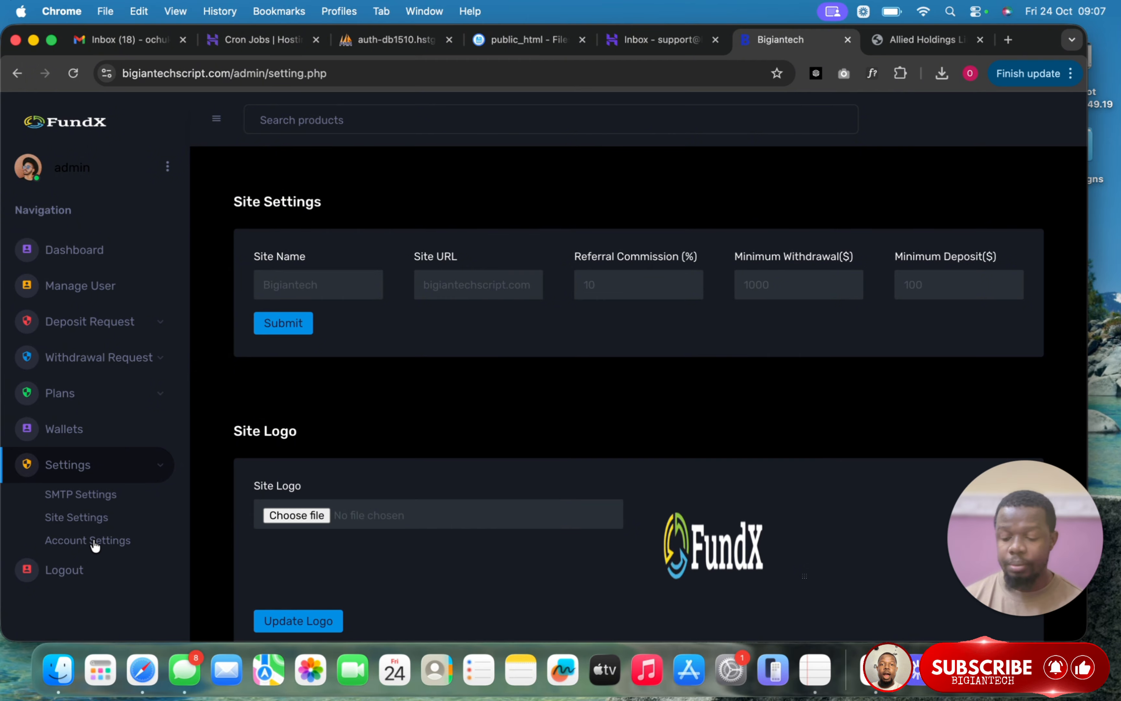
- Look over the Admin Details and Update Password forms in Account Settings, then log out
click(95, 542)
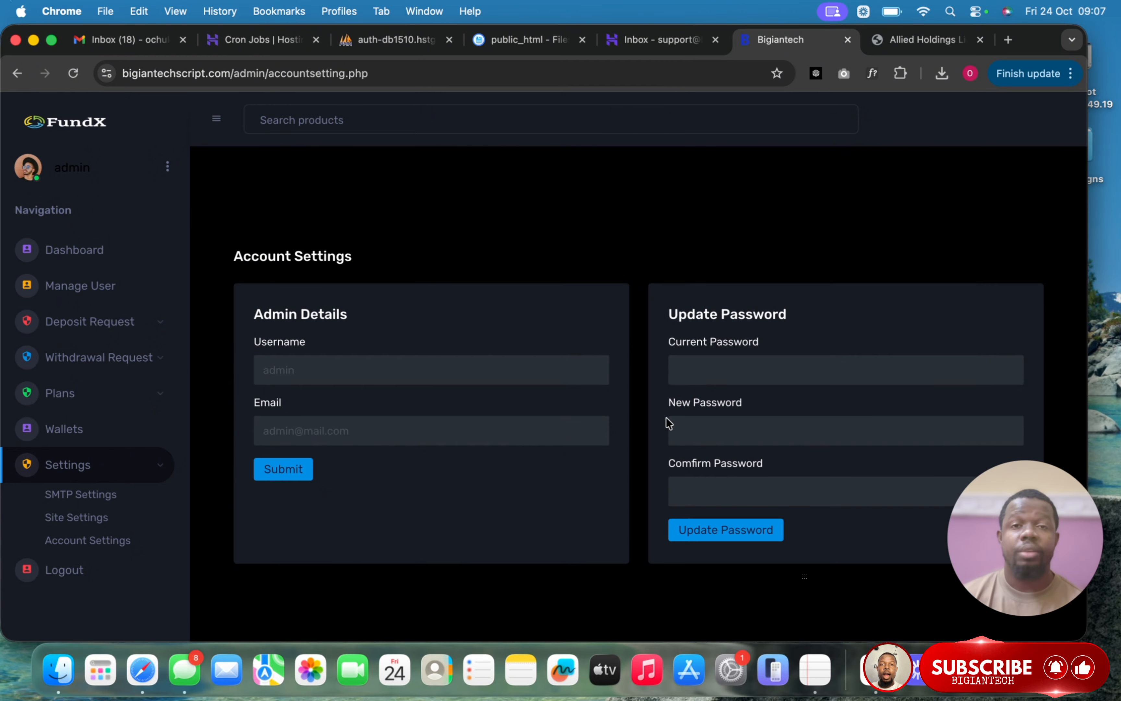
scroll(666, 423, down, 2)
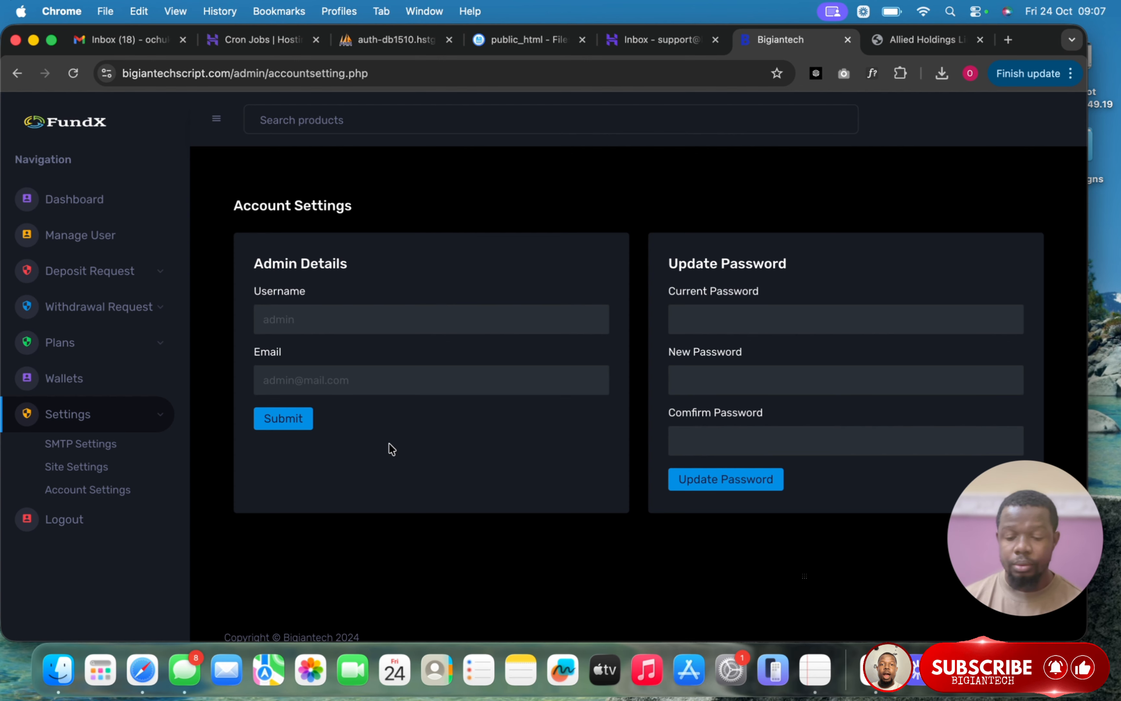
click(72, 520)
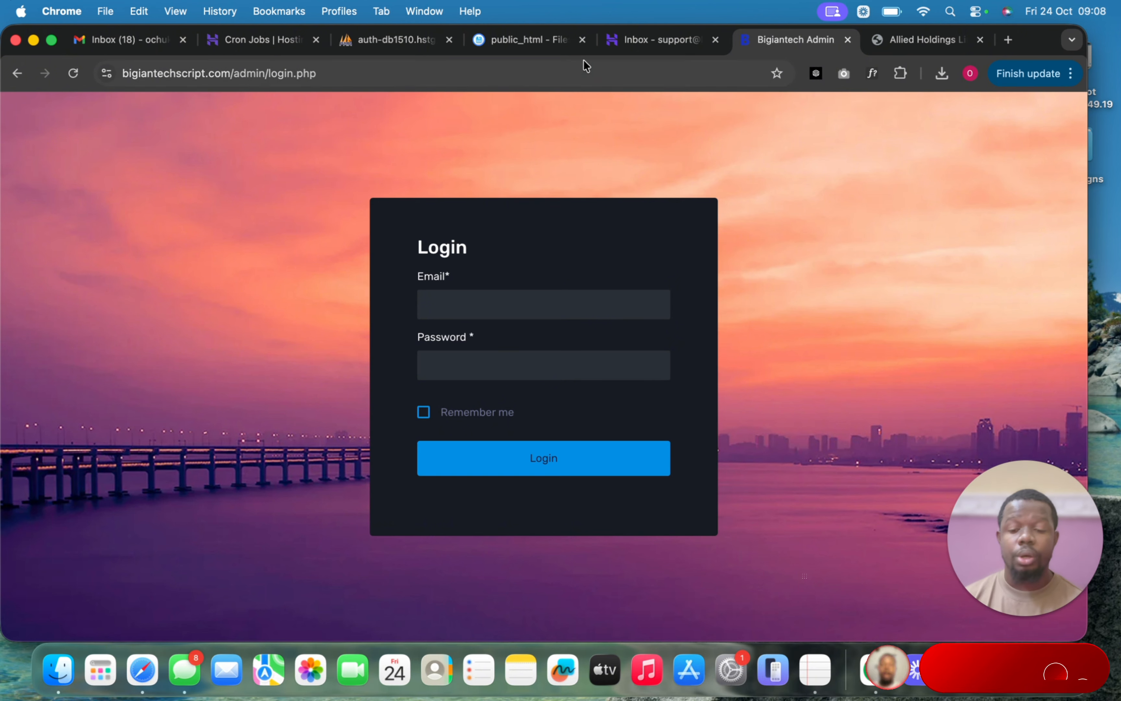
- In the Hostinger file browser, look through the admin folder's files, then return to public_html
click(530, 43)
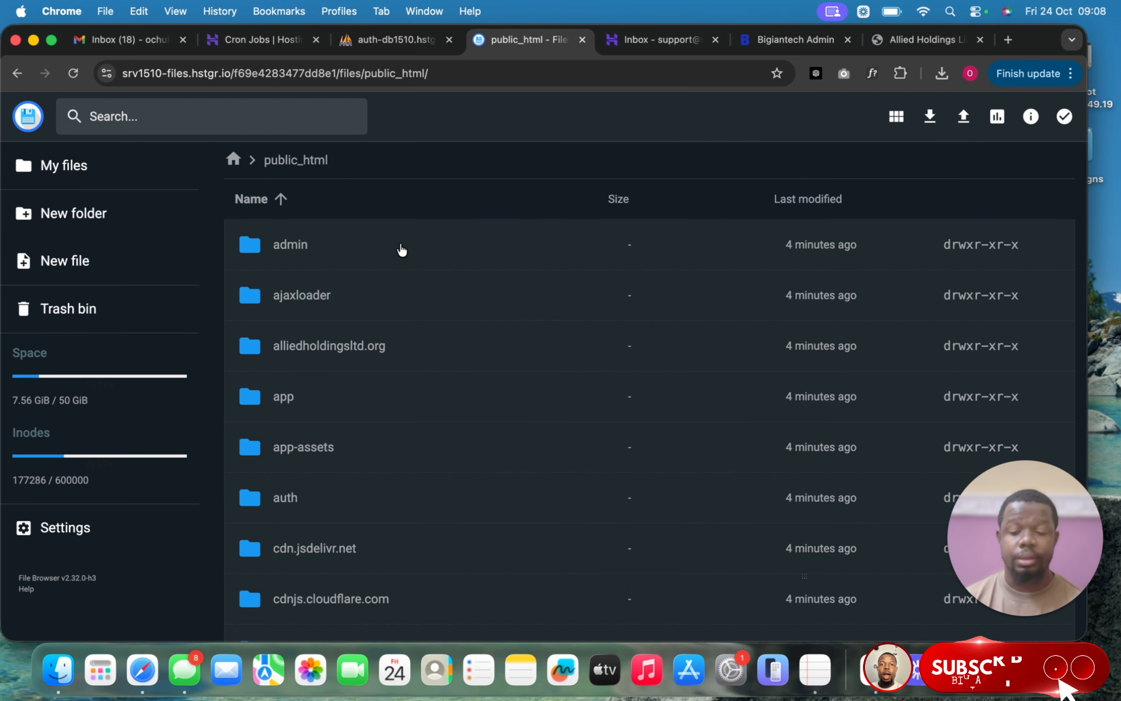
double_click(368, 238)
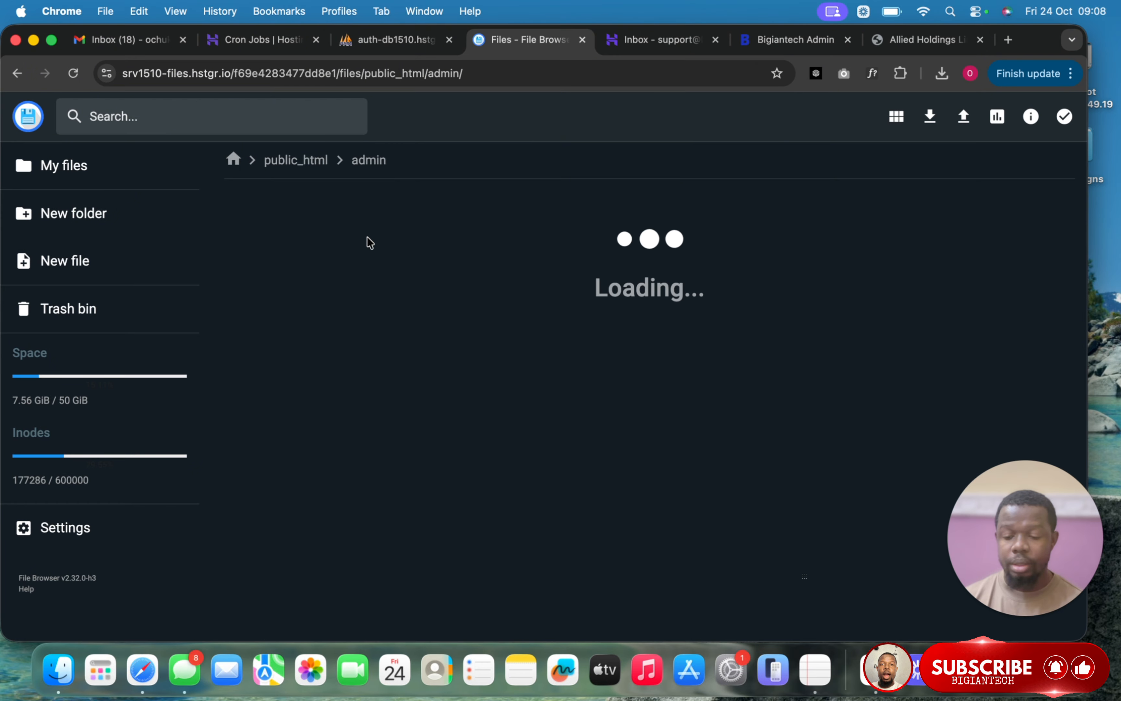
scroll(400, 279, down, 9)
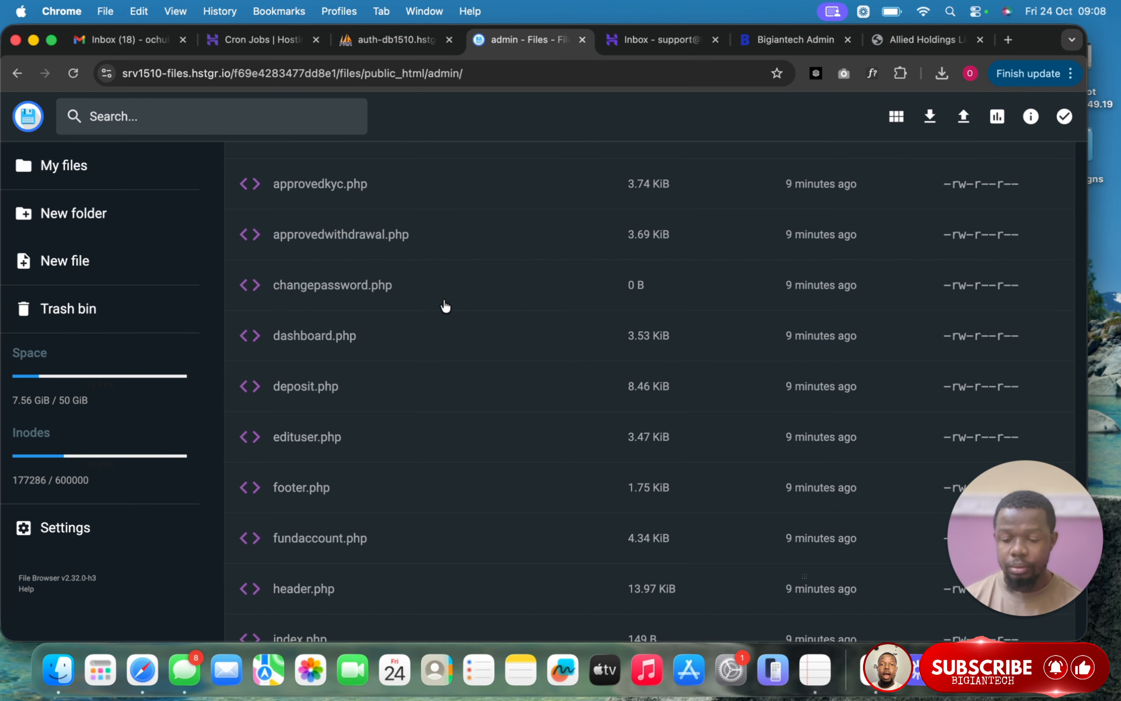
scroll(444, 306, down, 6)
scroll(446, 307, down, 6)
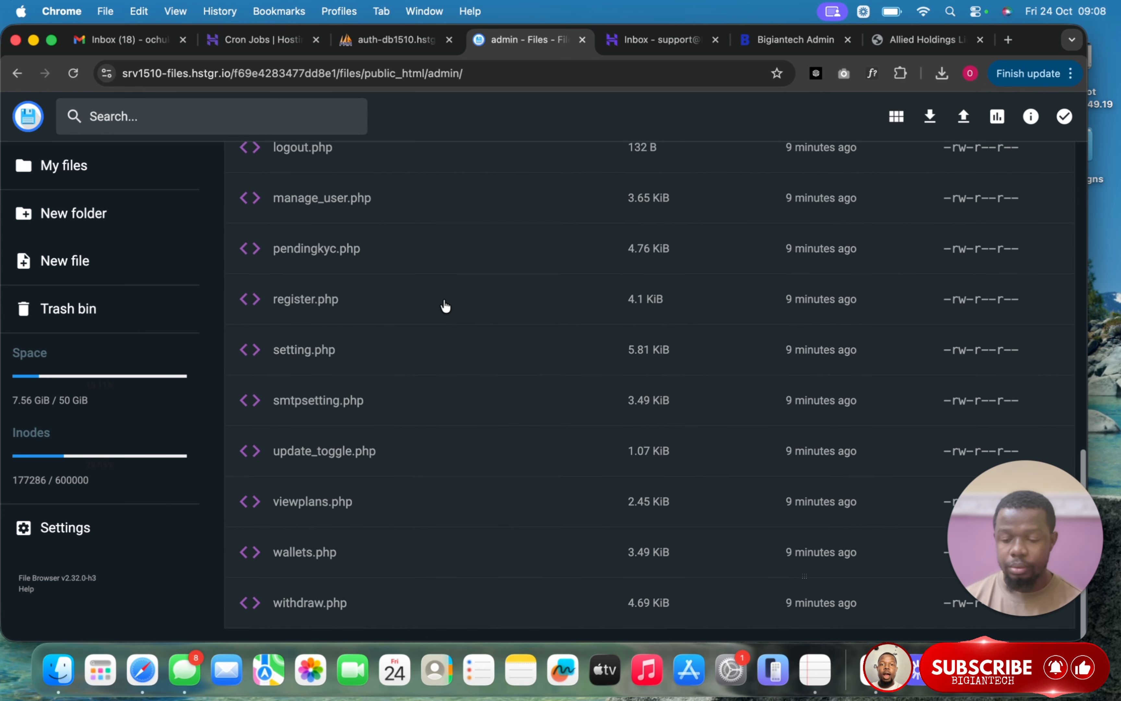
scroll(446, 307, up, 20)
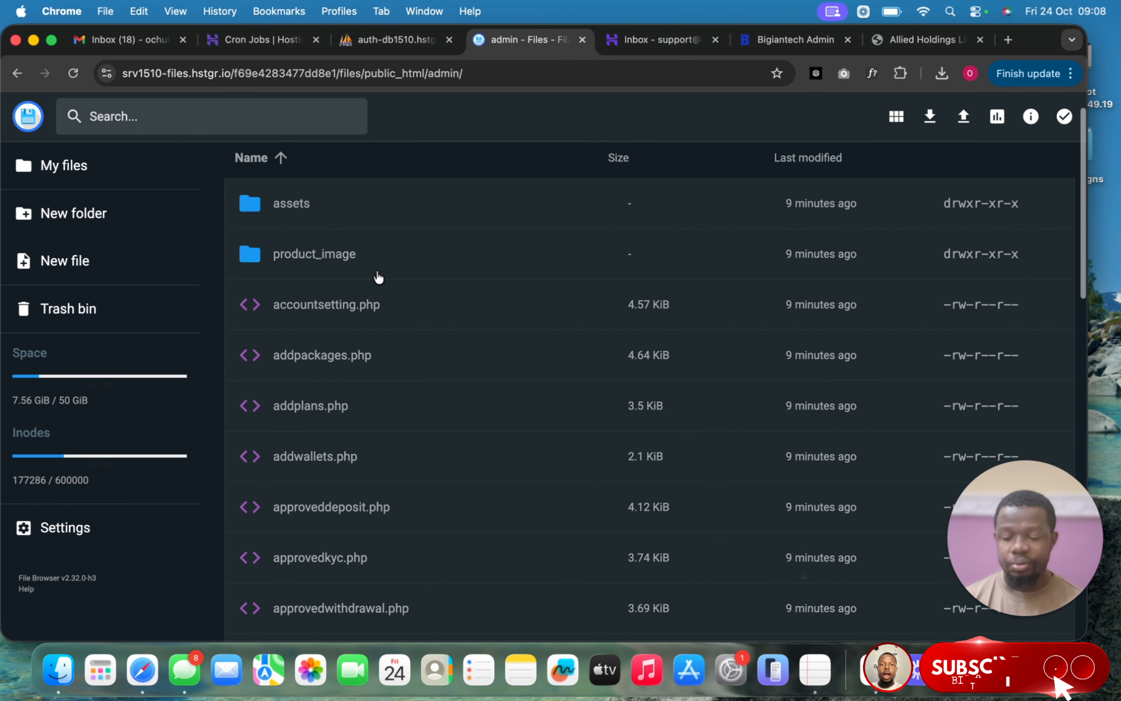
scroll(395, 232, up, 2)
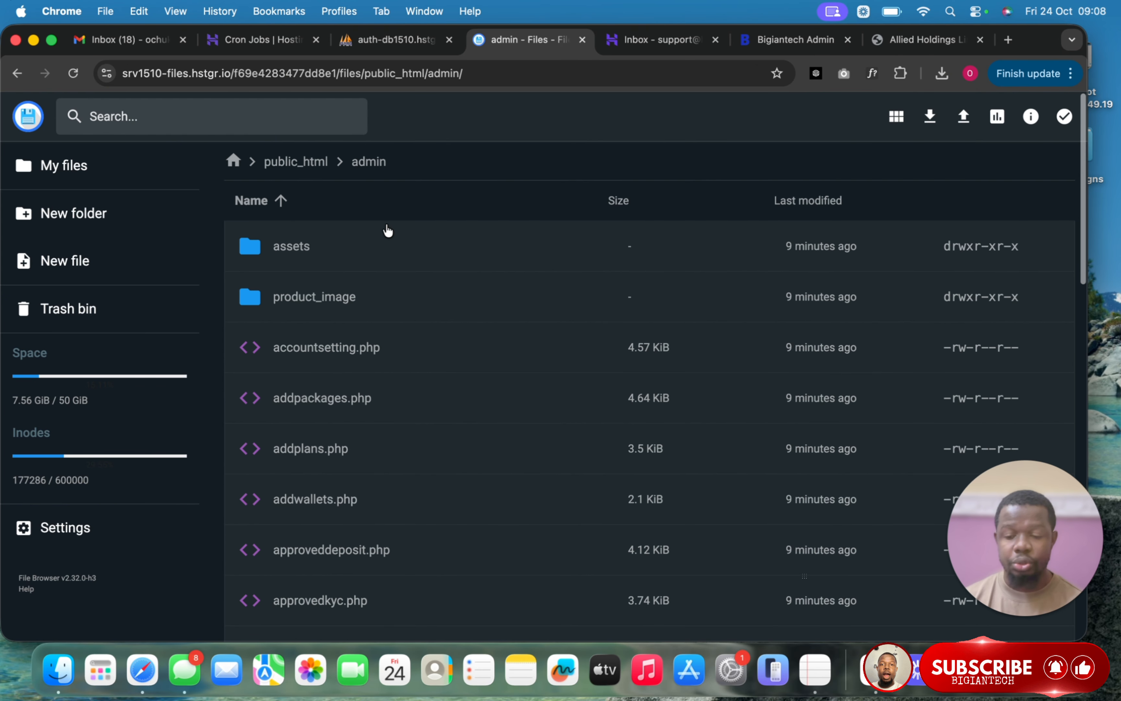
click(325, 162)
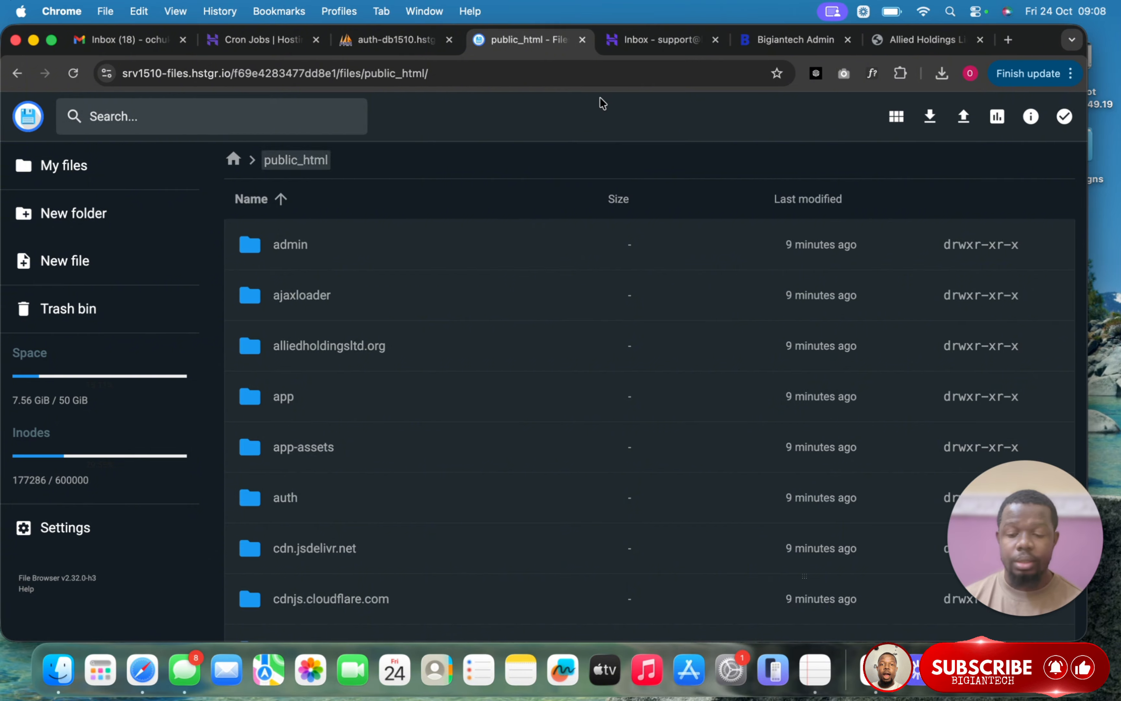
- Log back in to the Bigiantech admin panel and dismiss Chrome's password popups
click(809, 42)
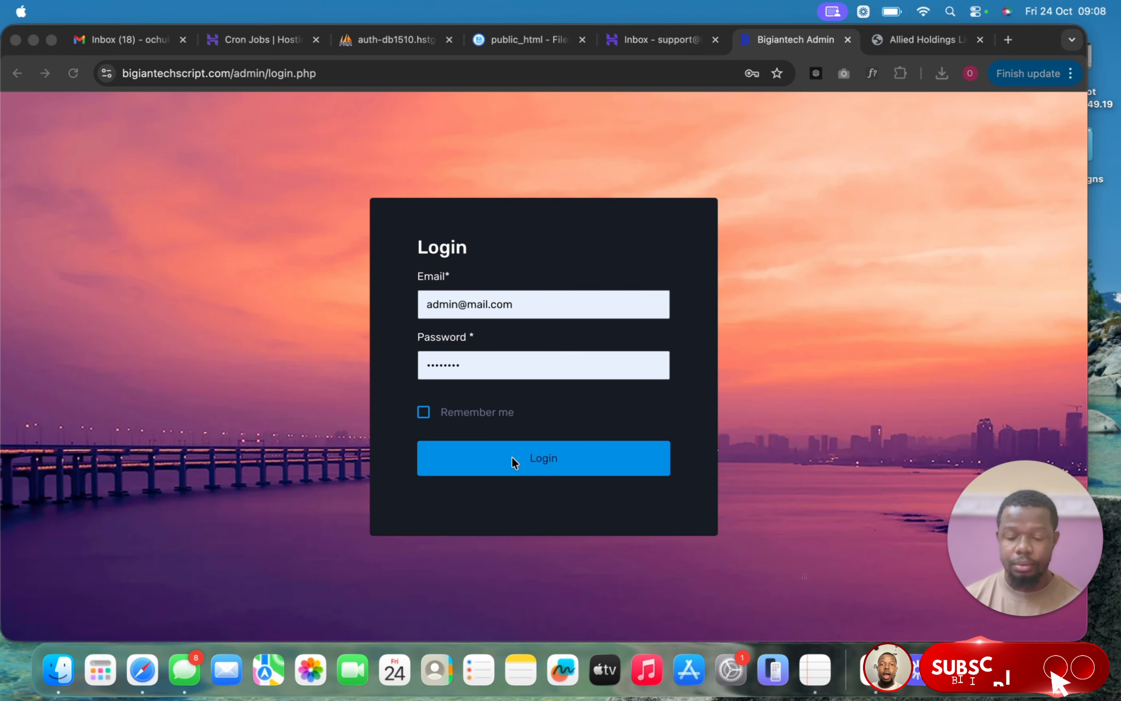
click(512, 458)
click(512, 458)
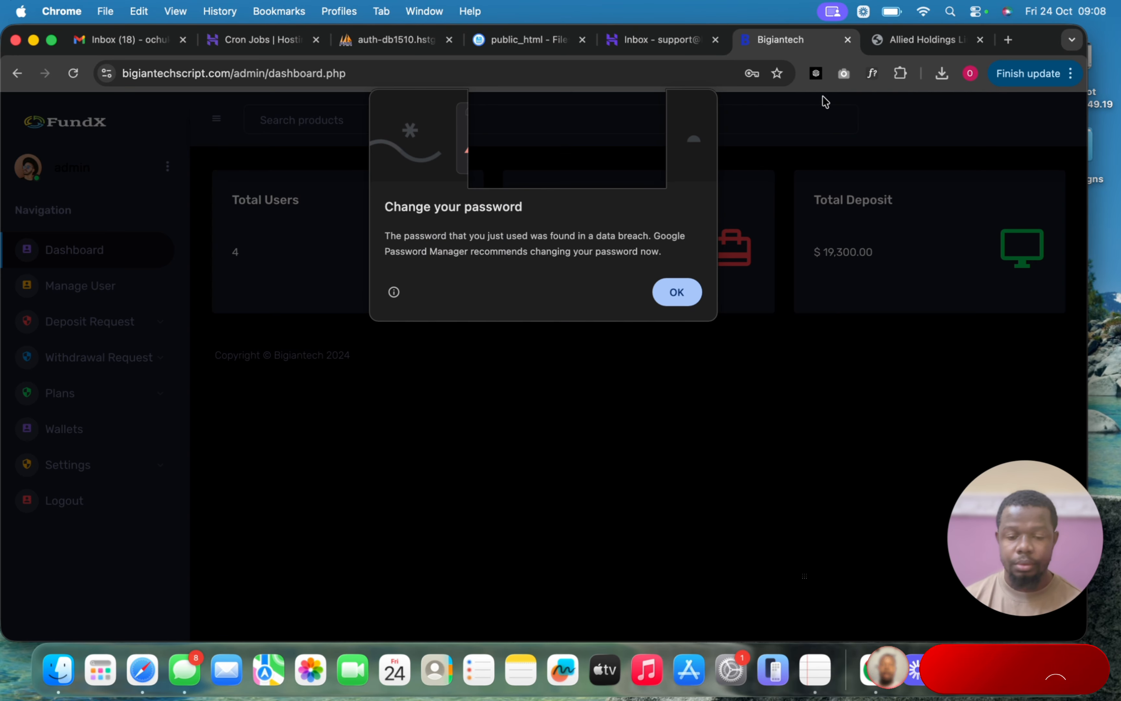
click(678, 293)
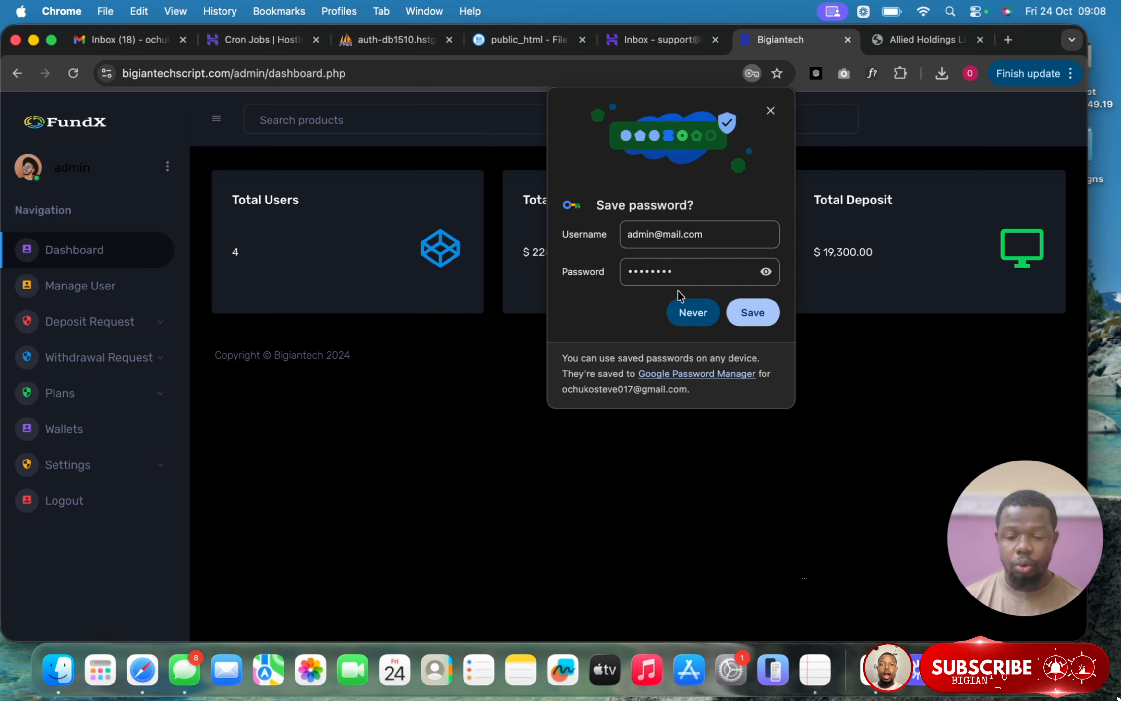
click(770, 112)
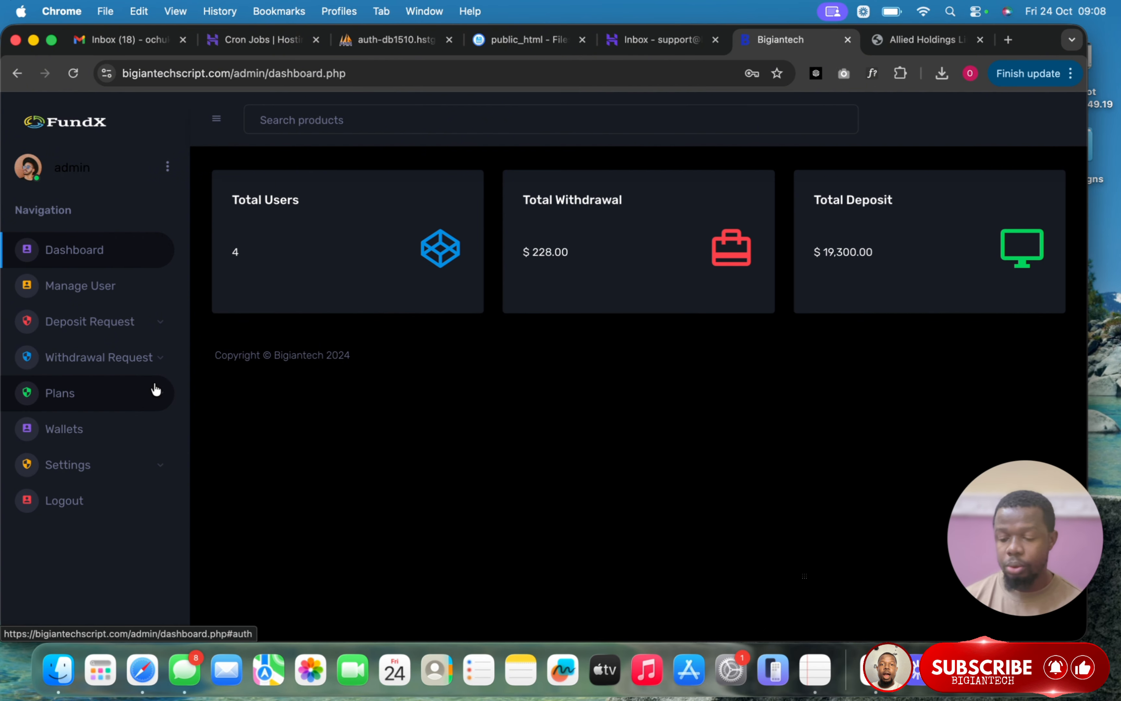
- On the Wallets page, change the Bitcoin address to 'Not Available' and save it
click(130, 432)
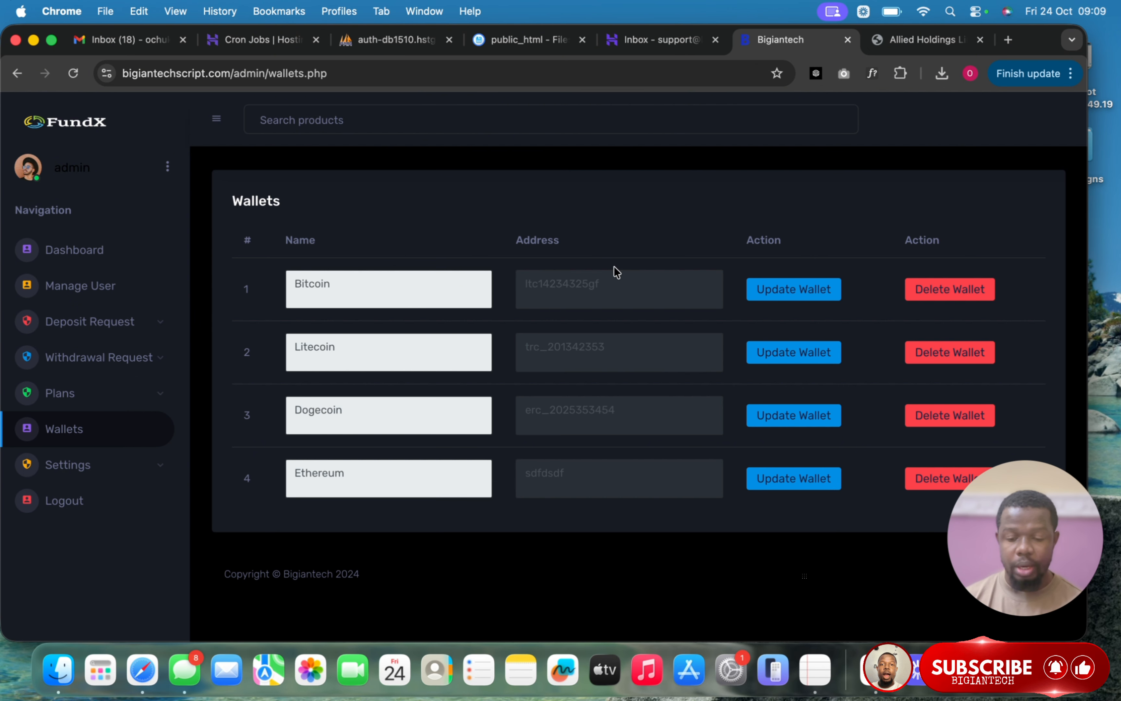
double_click(610, 280)
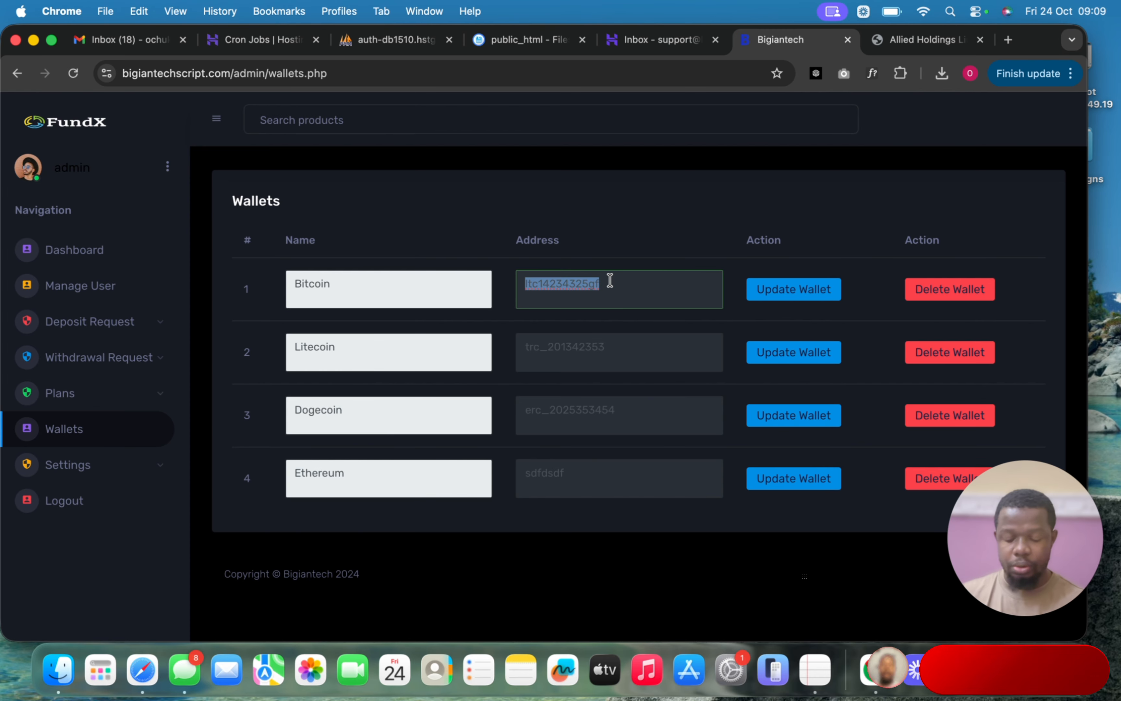
text(Not)
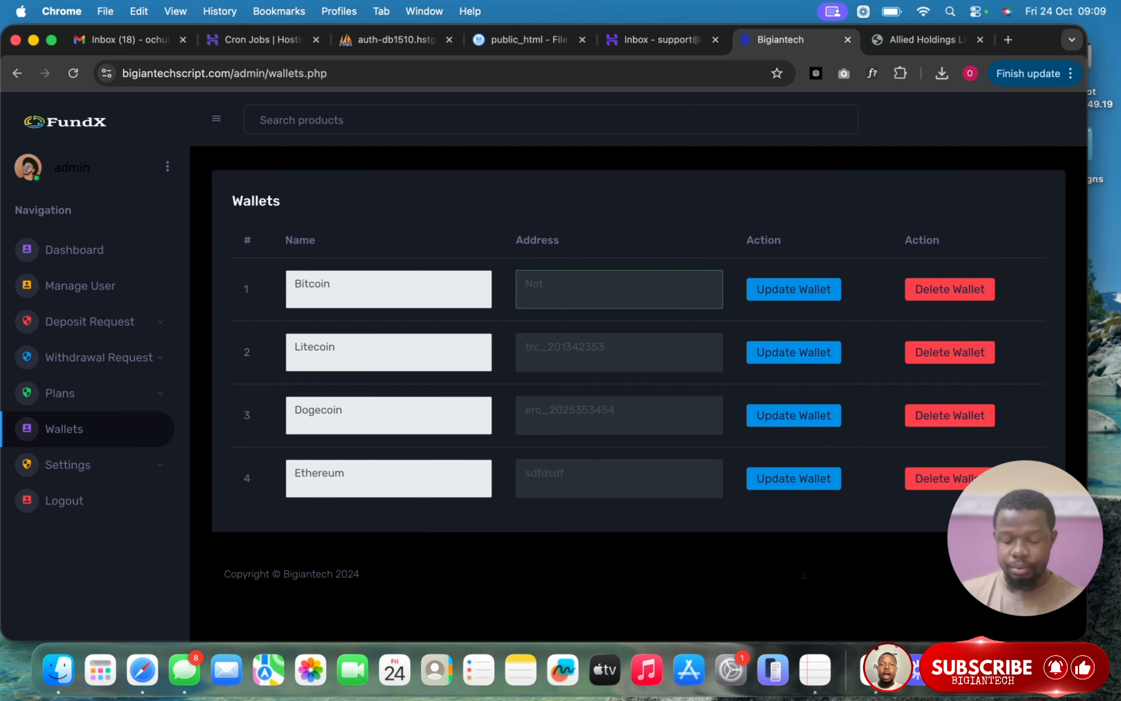
text( Ava)
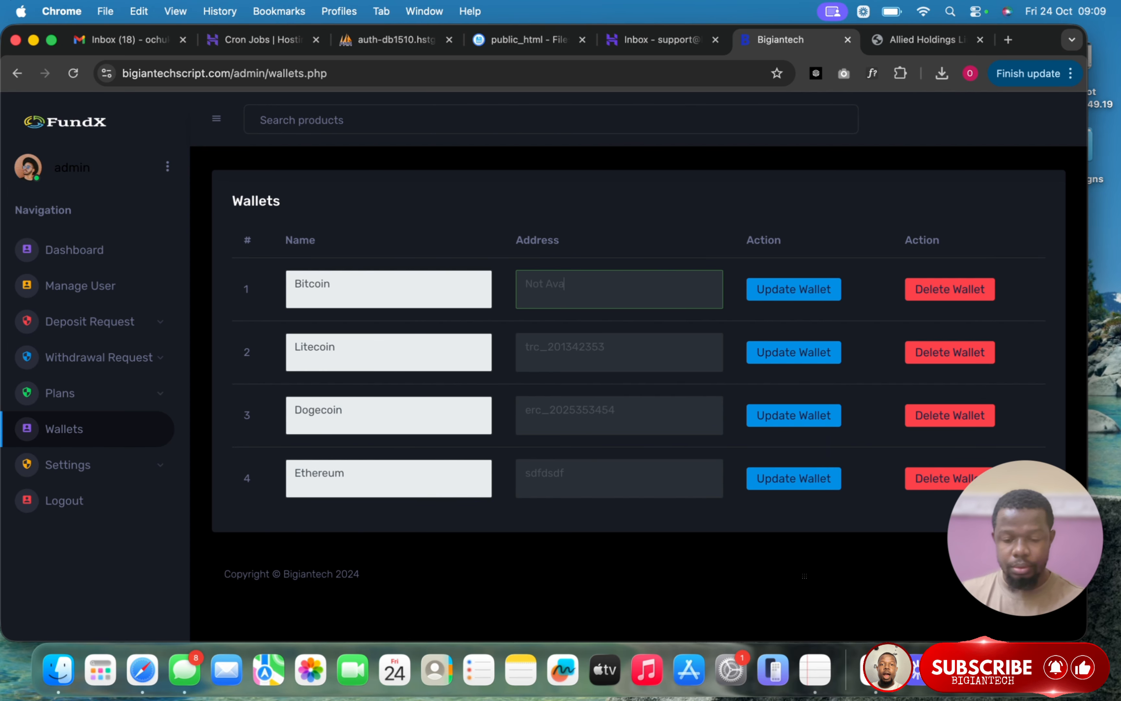
text(ilable)
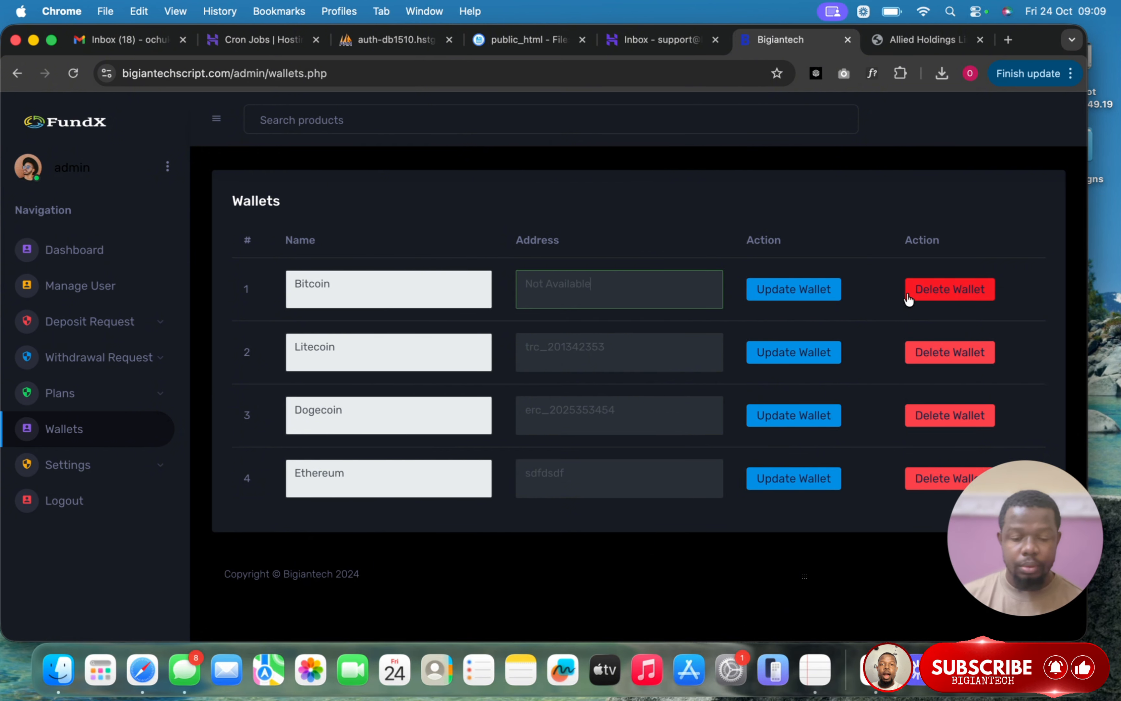
click(814, 290)
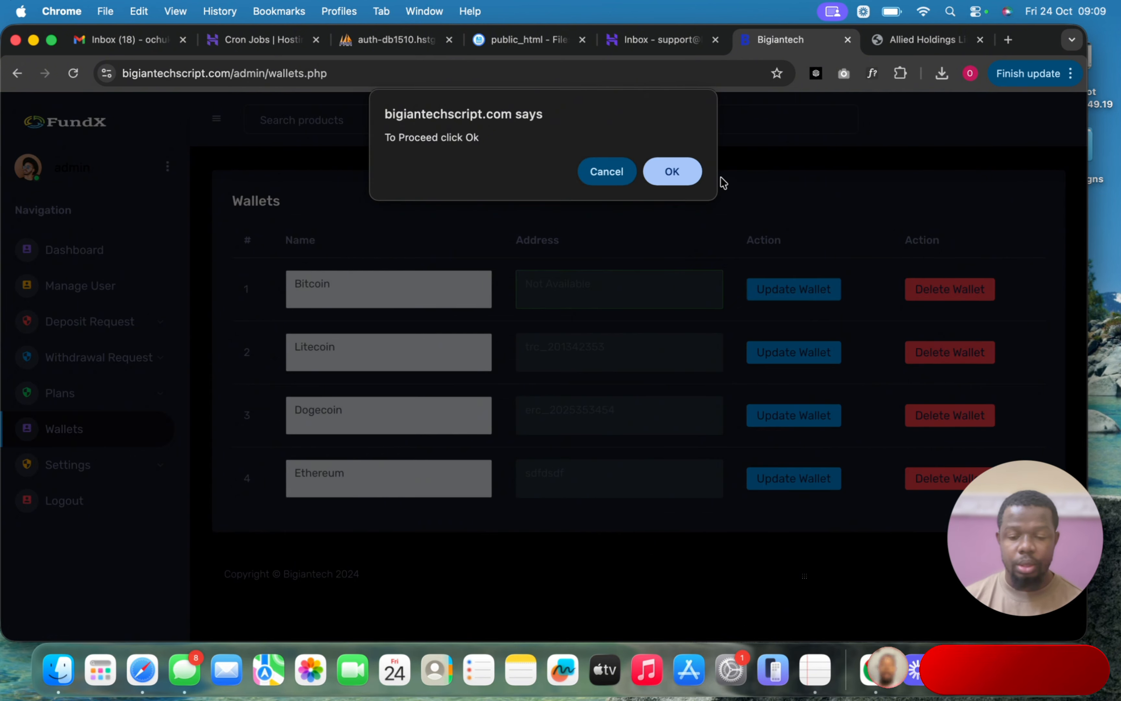
click(690, 177)
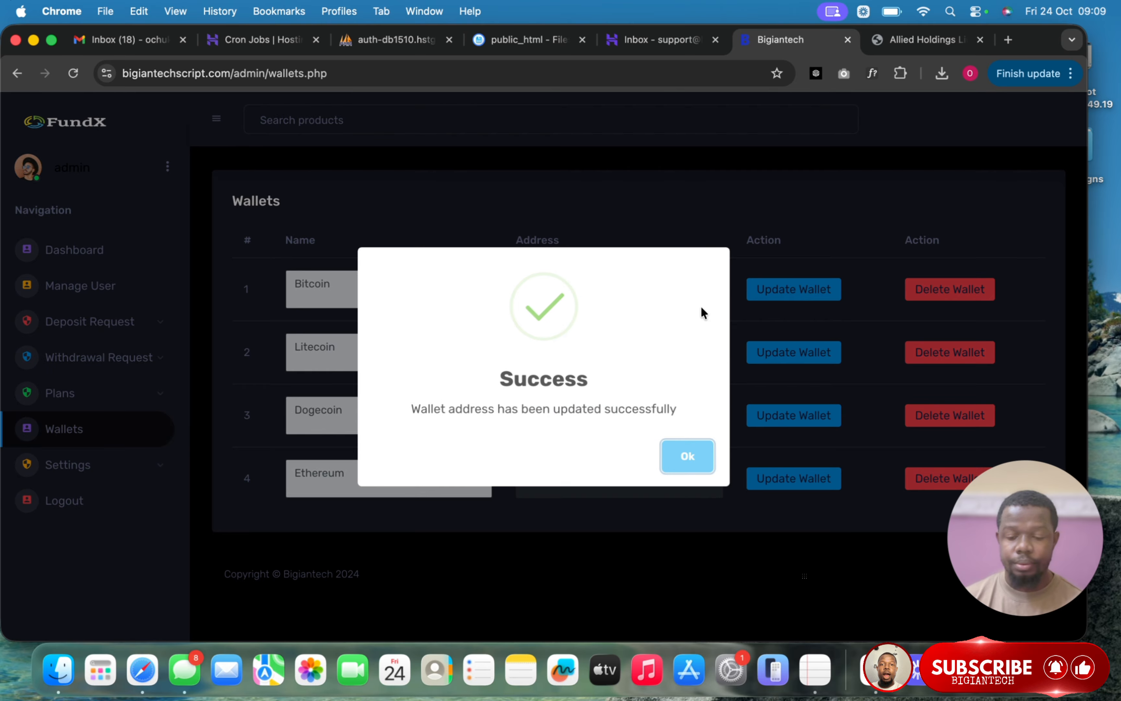
click(690, 459)
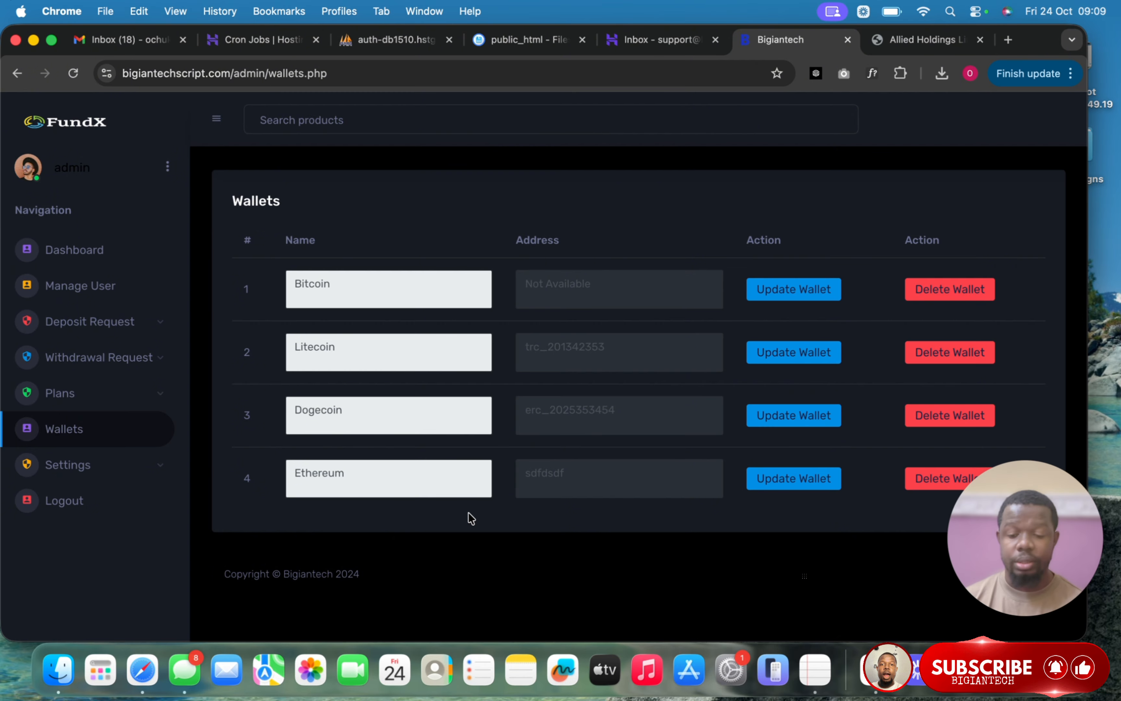
- Compare the Bitcoin row in phpMyAdmin's wallets table with the admin wallets page; both read 'Not Available'
click(408, 39)
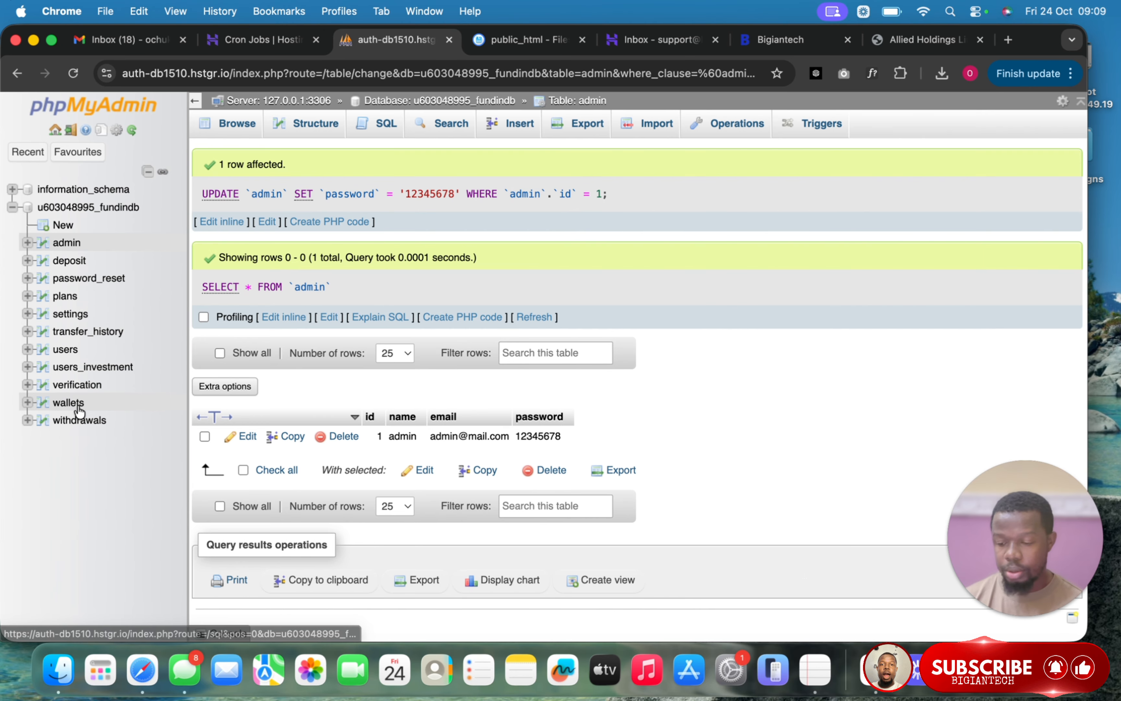
click(69, 403)
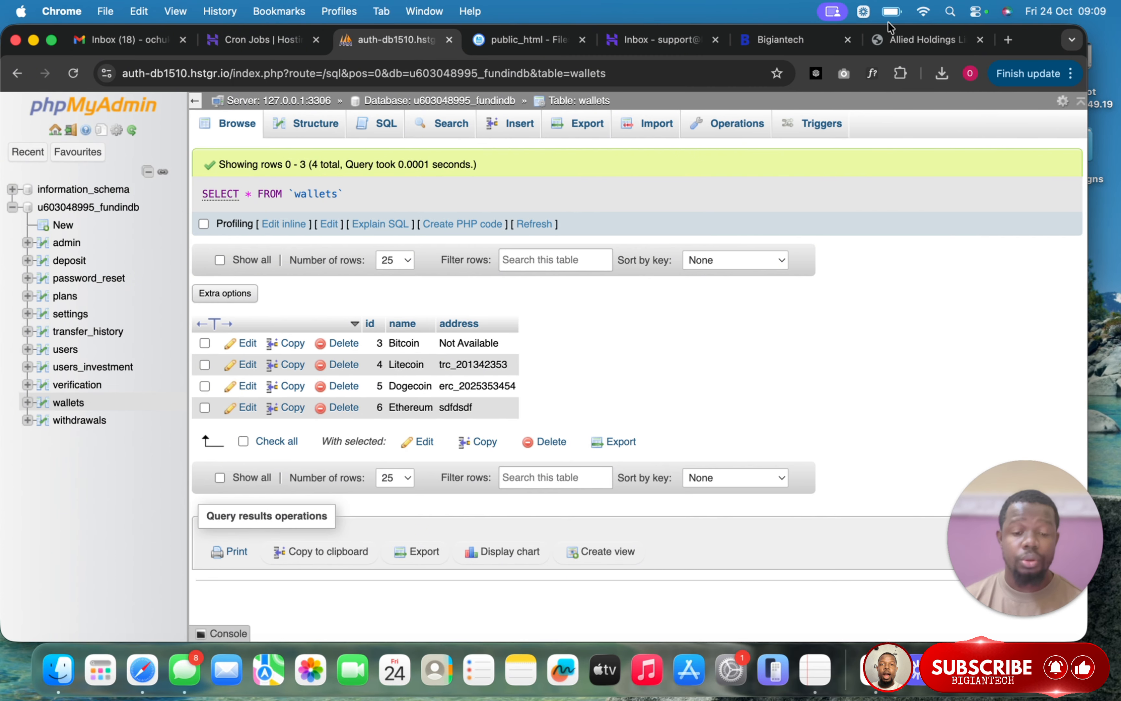
click(824, 45)
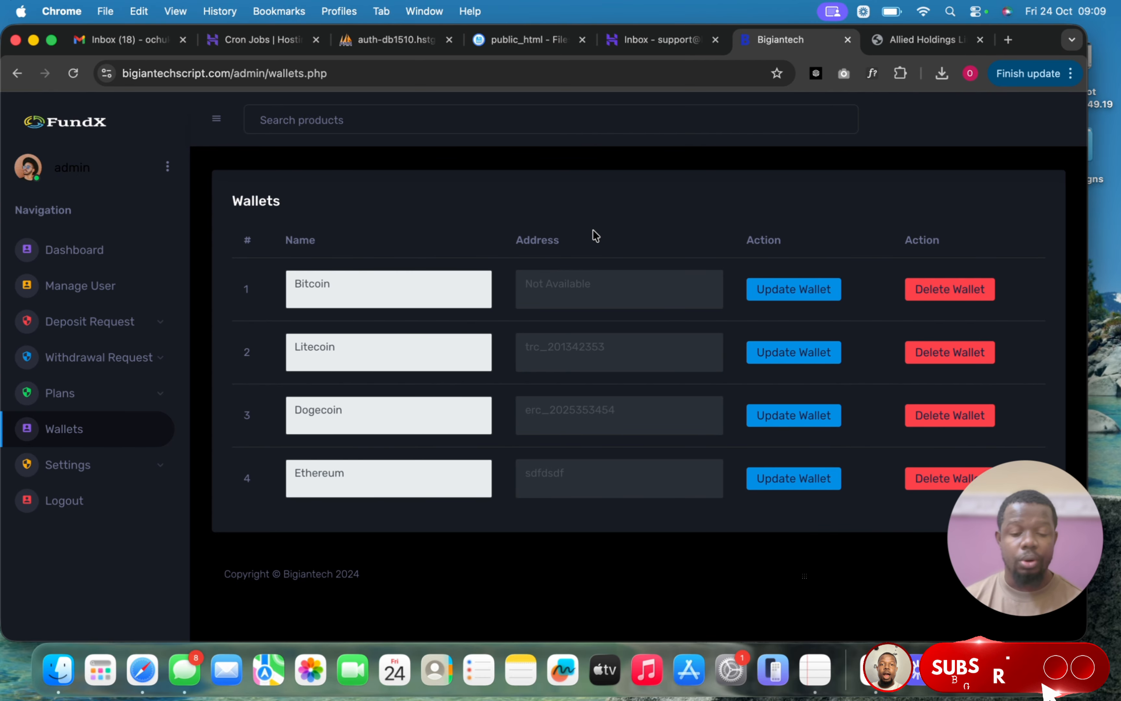
click(415, 43)
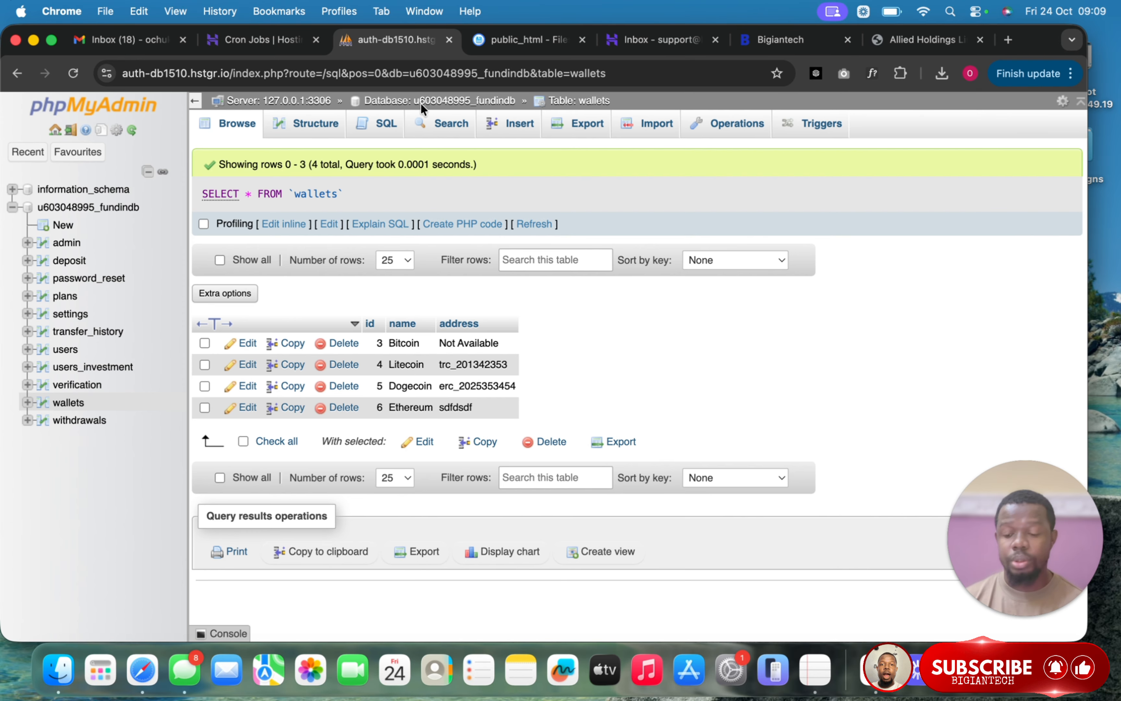